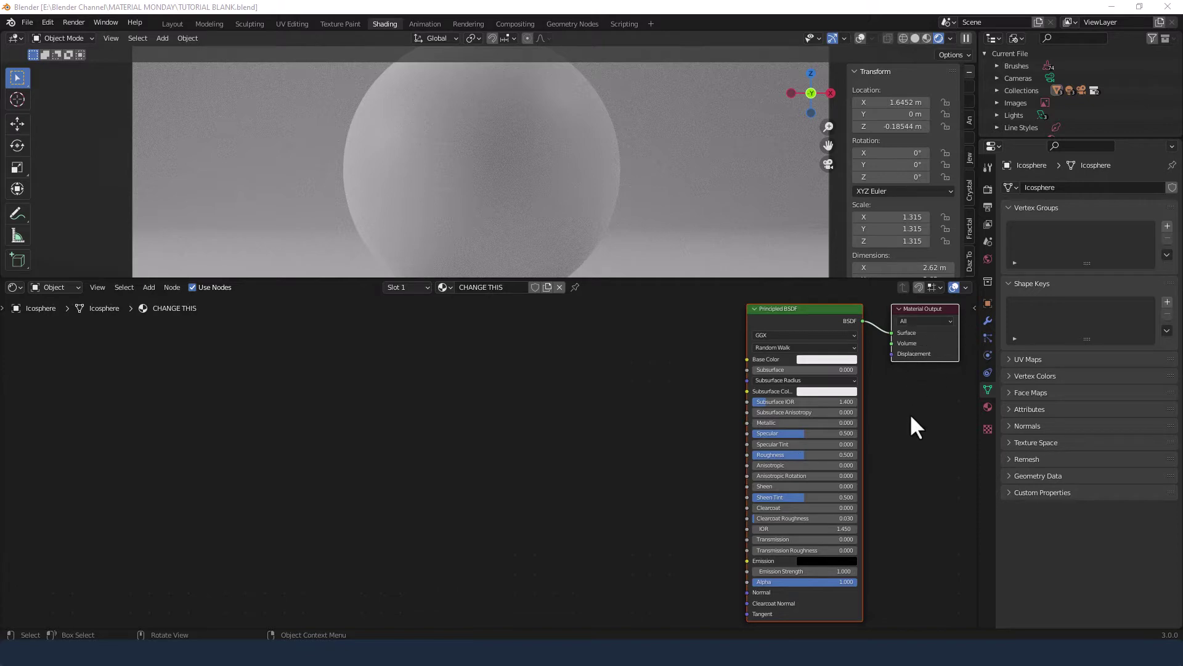
- Darken the CHANGE THIS material's Base Color to a value of about 0.6
click(988, 407)
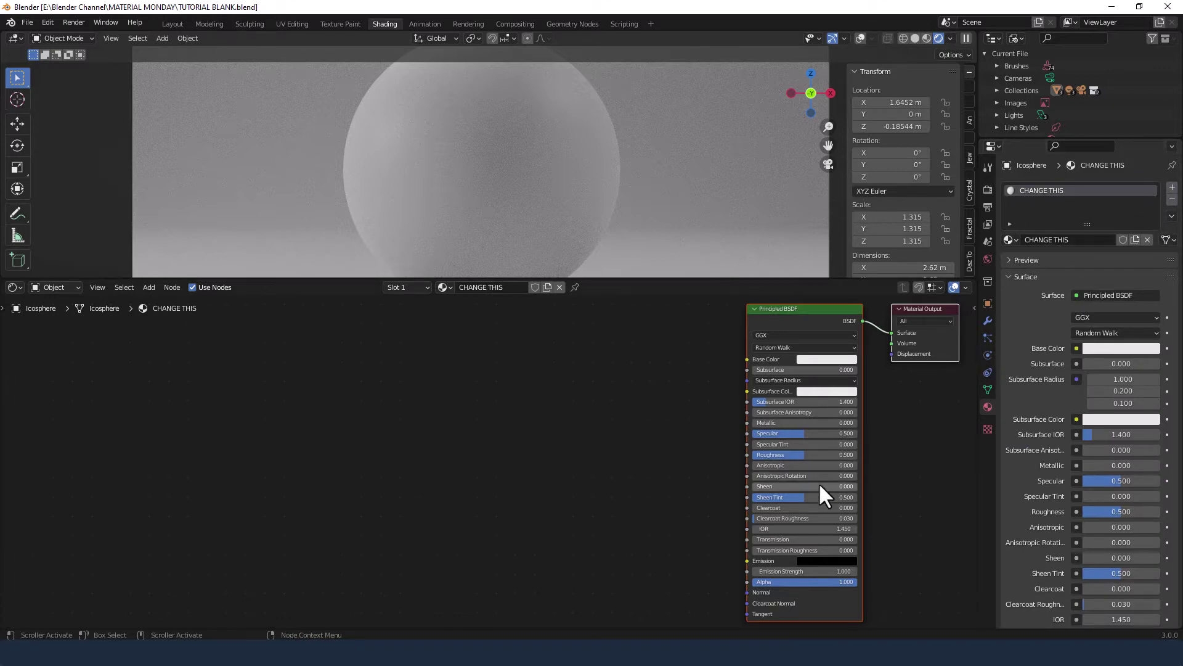
click(811, 359)
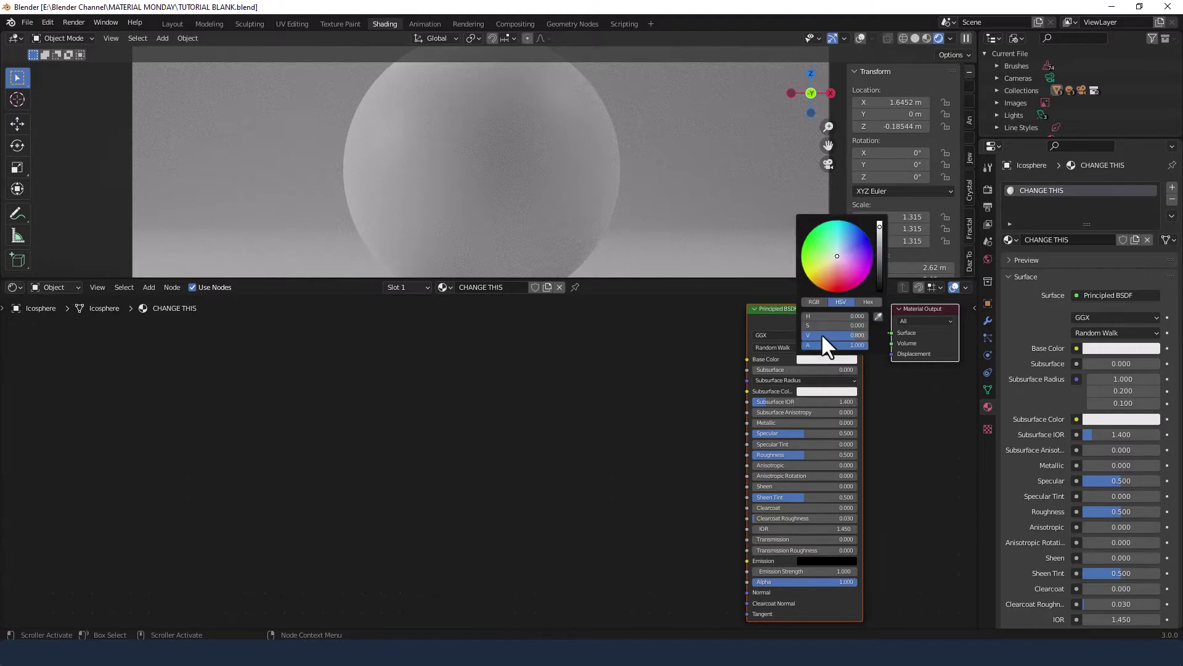
drag(822, 337, 806, 336)
key(Return)
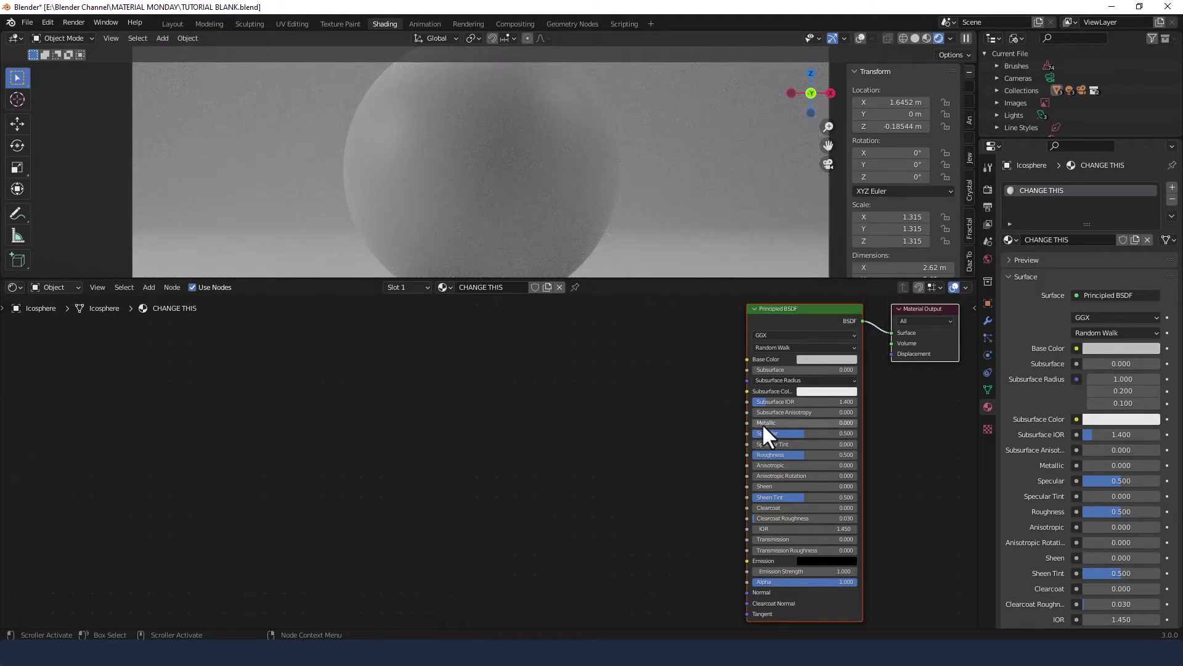
- Set the Principled BSDF Metallic to 1.000 and Roughness to 0.050
drag(762, 423, 851, 423)
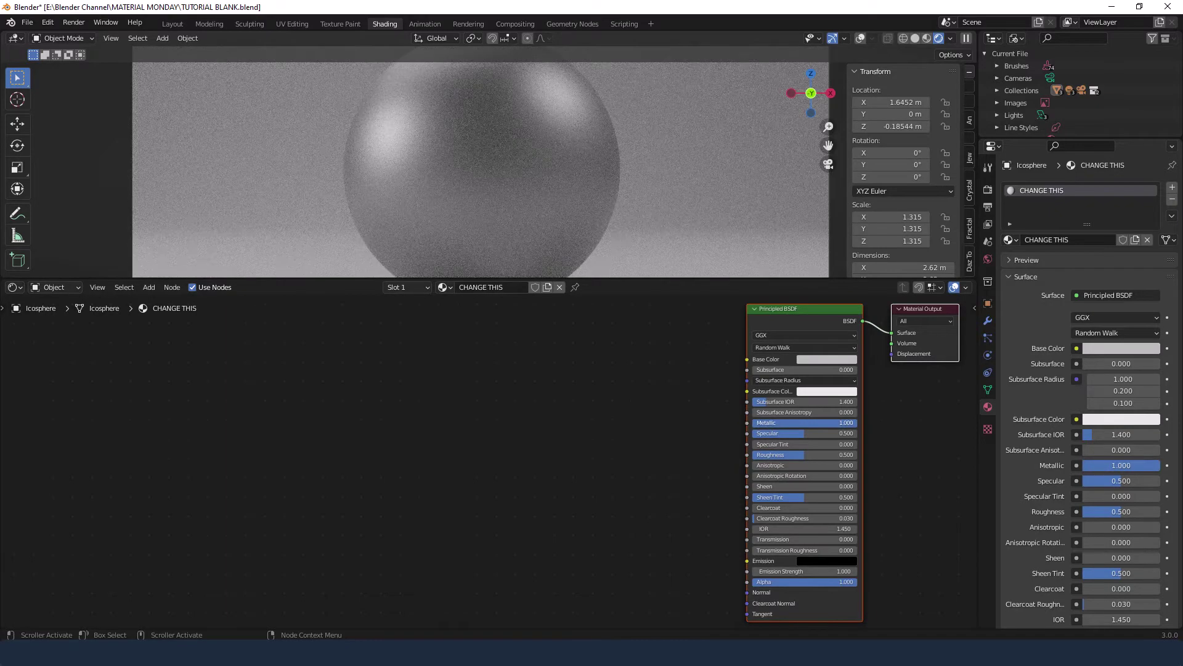
double_click(839, 455)
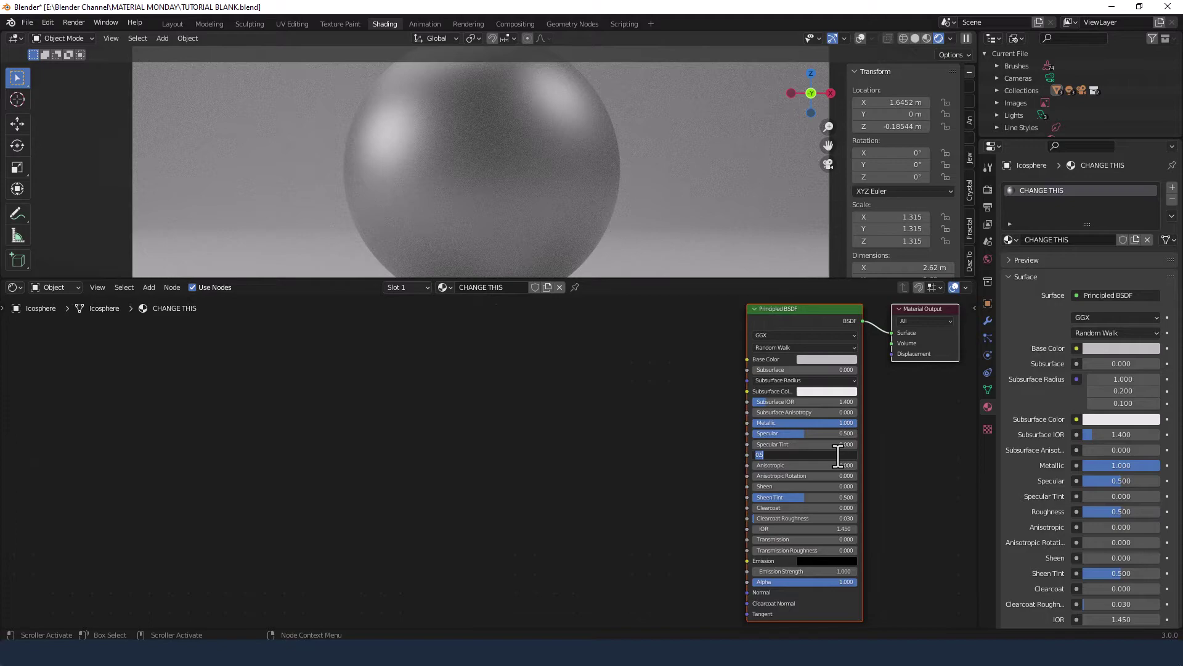
key(BackSpace)
text(.05)
key(Return)
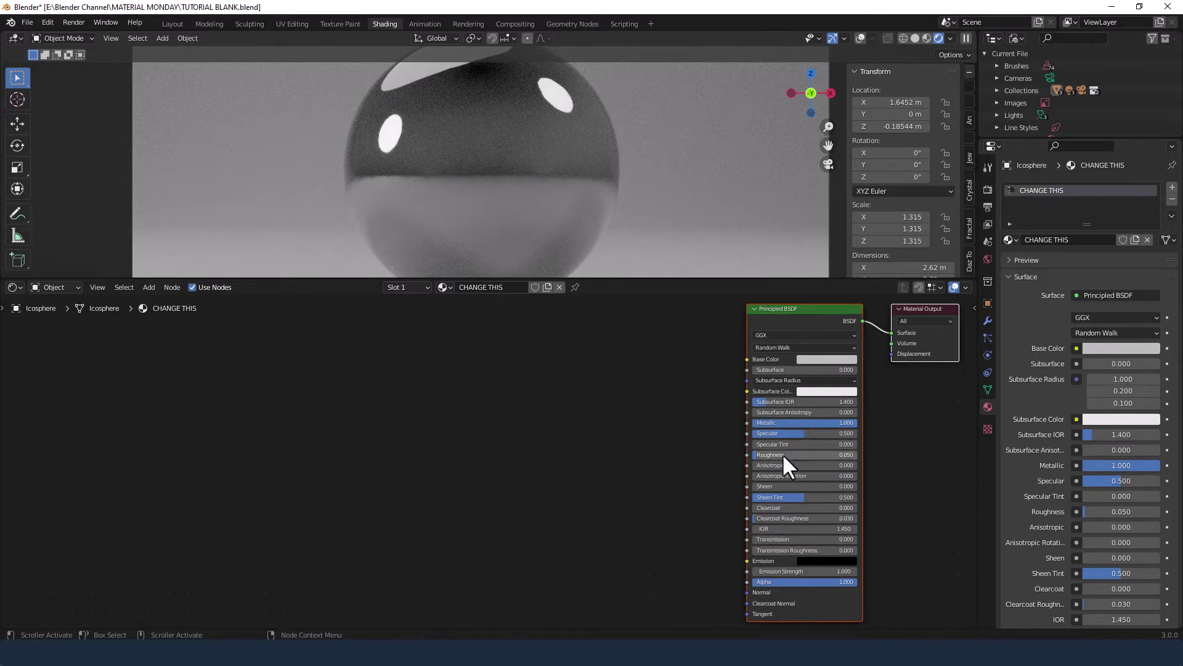
- Add a Noise Texture node and duplicate it twice, stacking three noise nodes
click(634, 536)
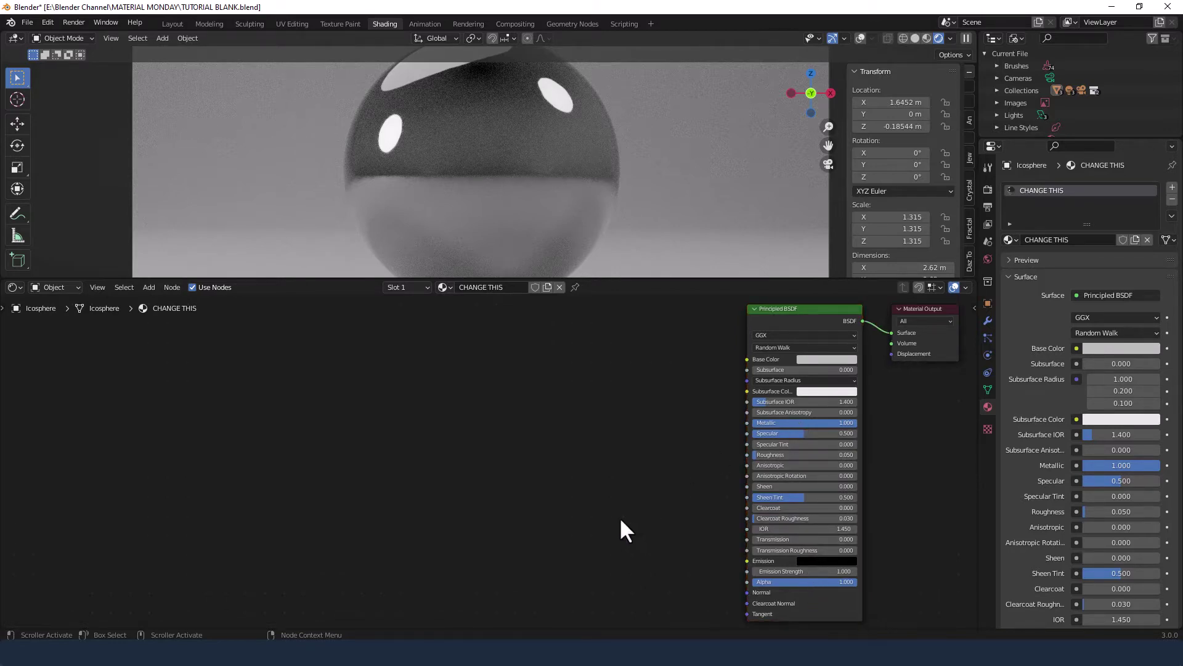
key(shift+a)
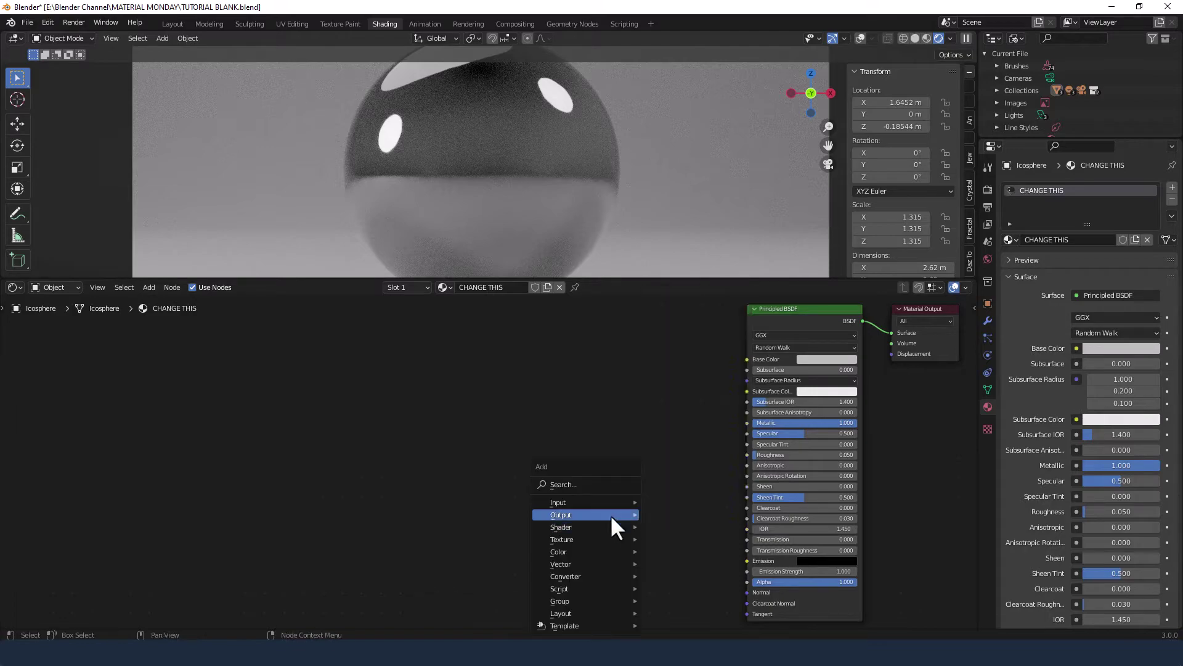
click(569, 485)
text(NOISE)
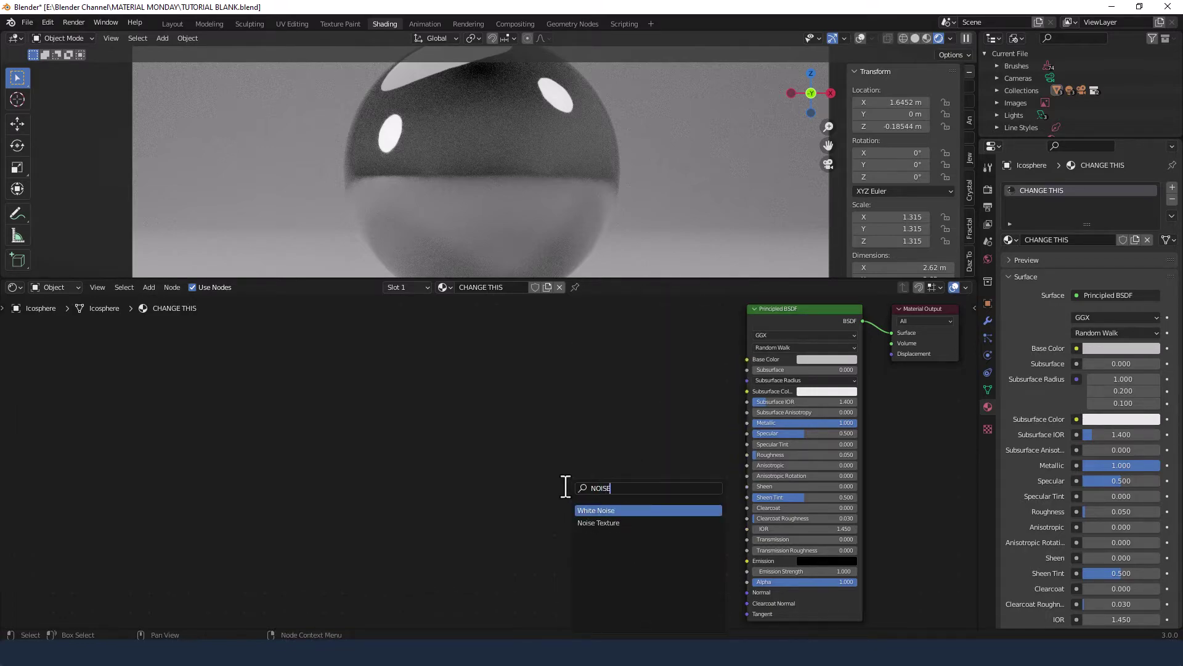
key(Down)
key(Return)
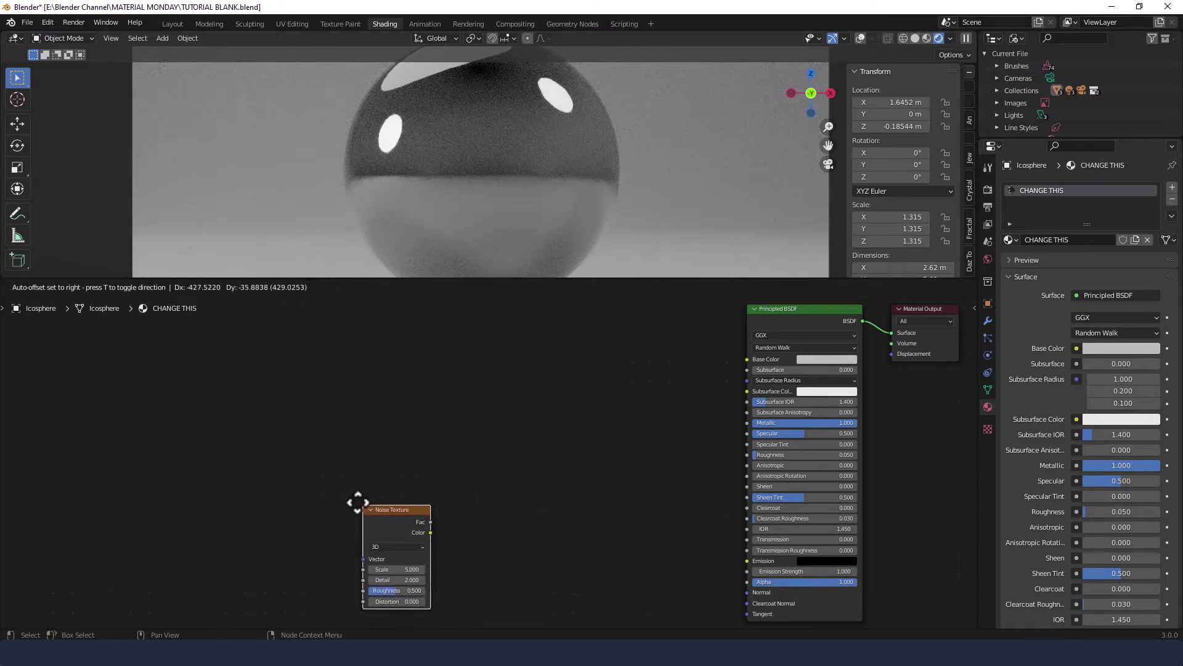
click(357, 503)
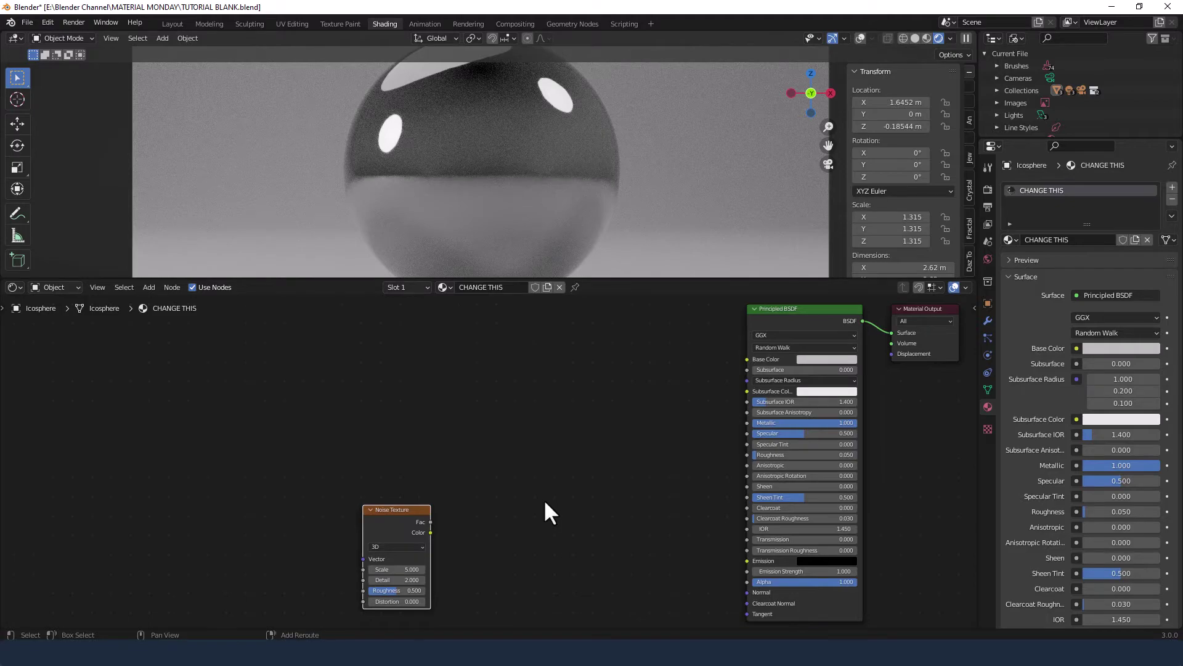
key(shift+d)
click(546, 389)
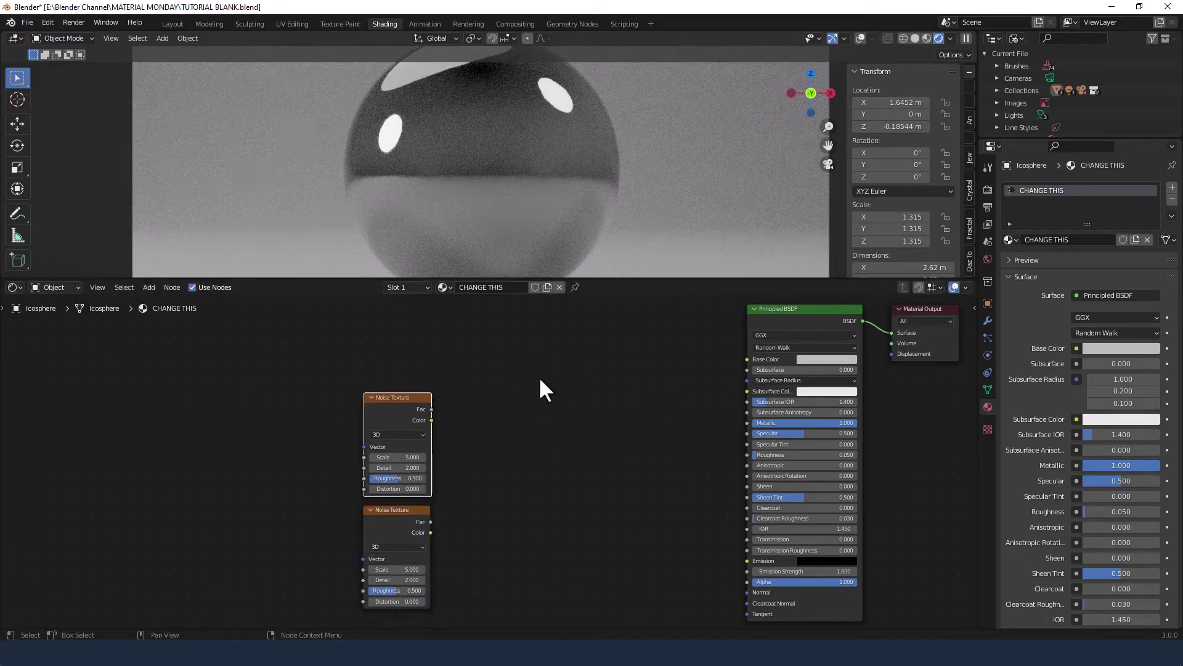
key(shift+d)
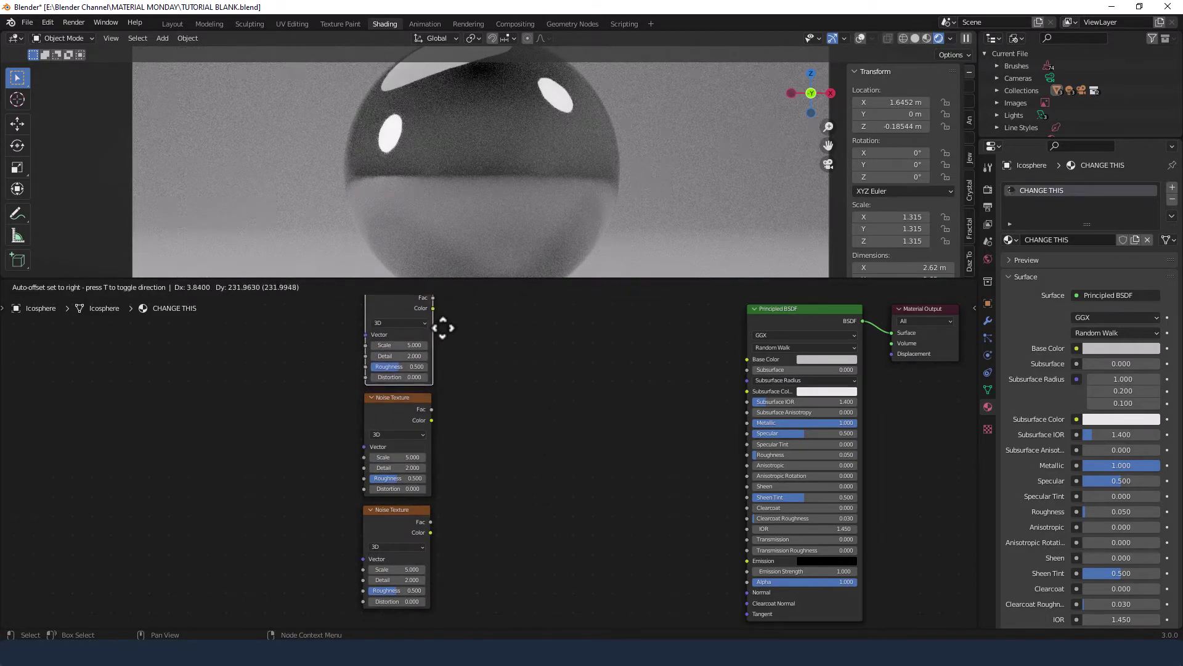
click(442, 327)
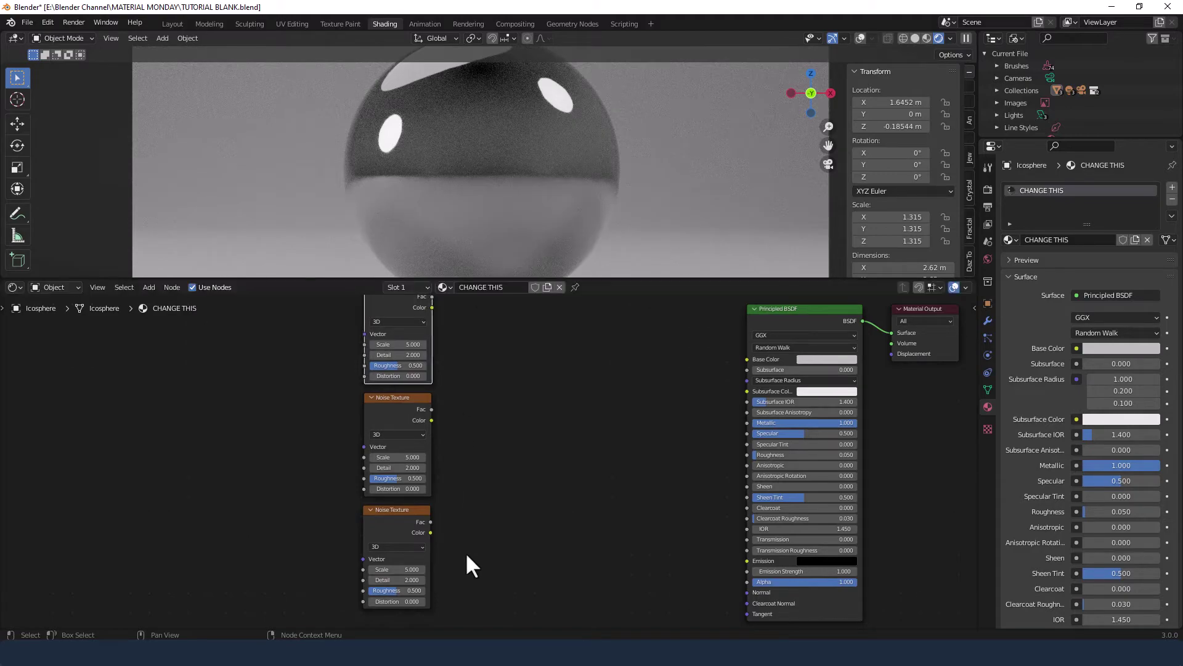
- Give the bottom noise Object coordinates via Mapping and wire its Fac into the BSDF Normal
click(398, 512)
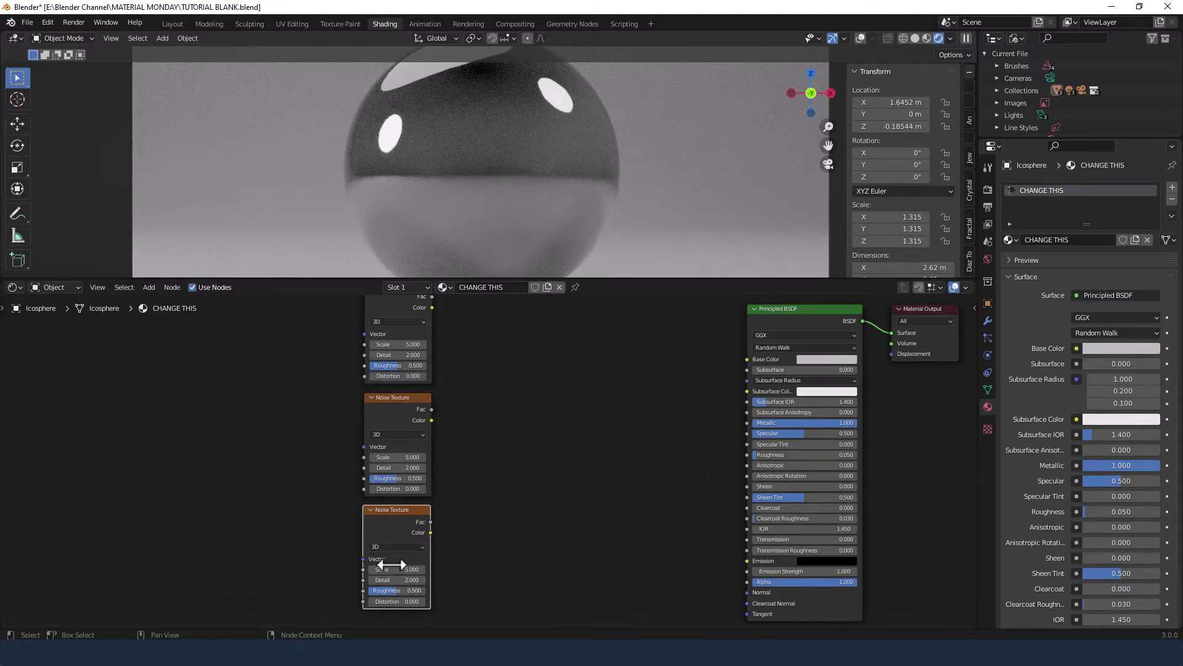
key(ctrl+t)
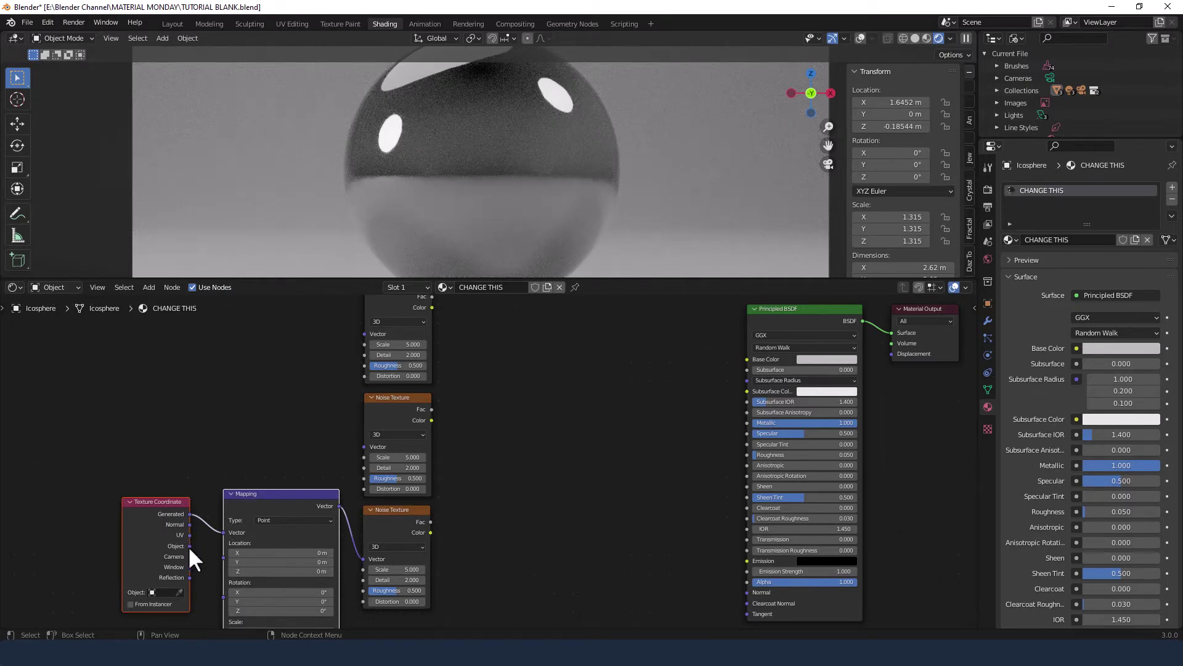
drag(189, 546, 221, 531)
drag(431, 521, 745, 593)
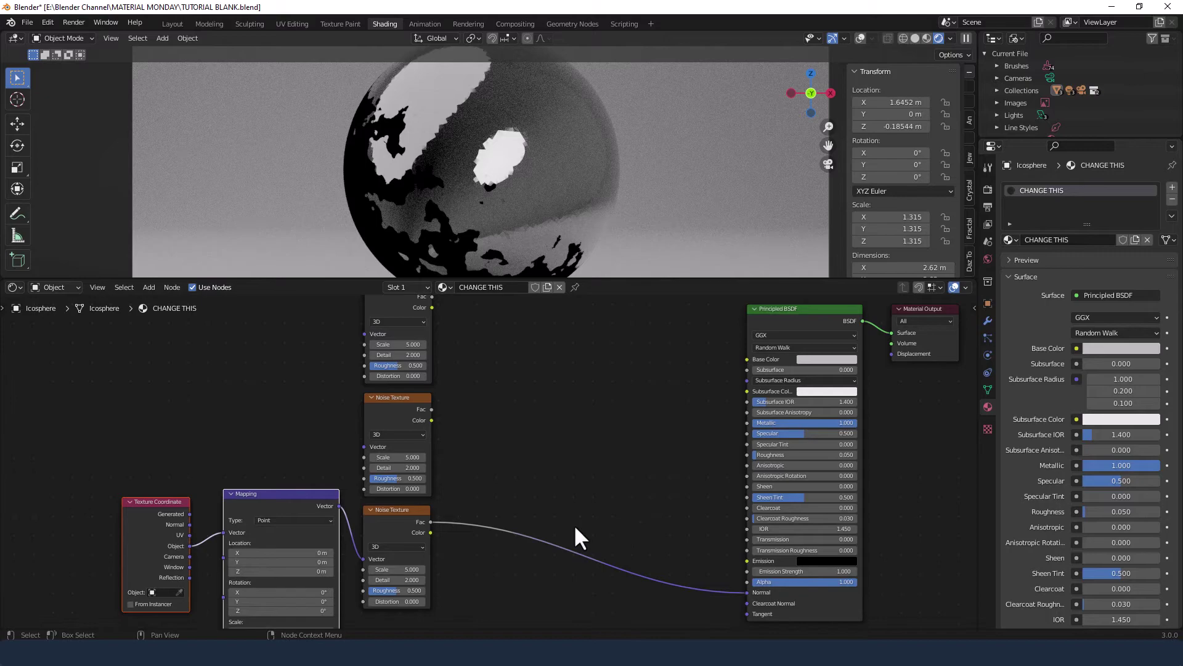
- Insert a Bump node on the noise-to-Normal link with the noise Fac in Height
key(shift+a)
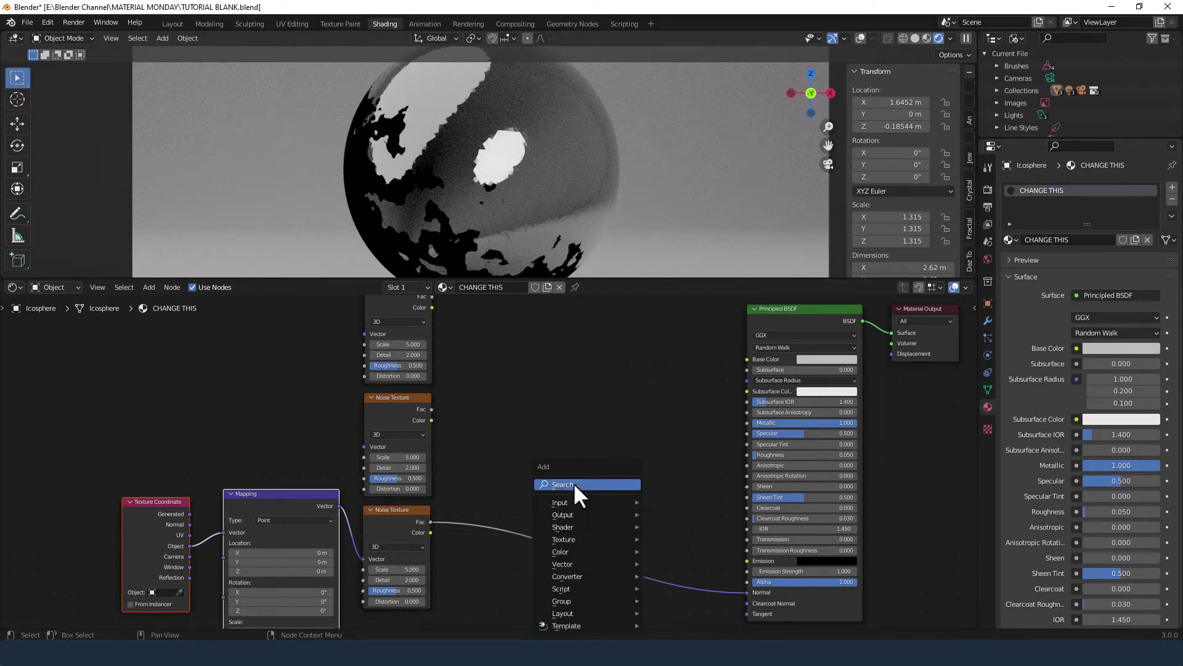
click(574, 484)
text(BUMP)
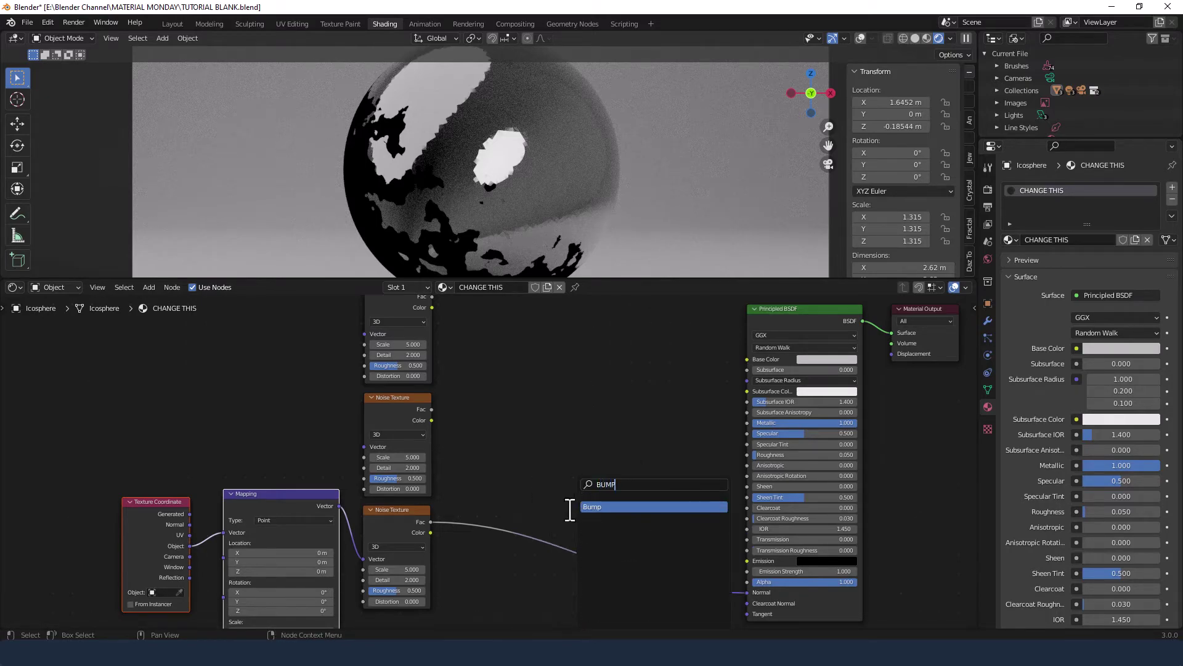
click(596, 506)
click(578, 535)
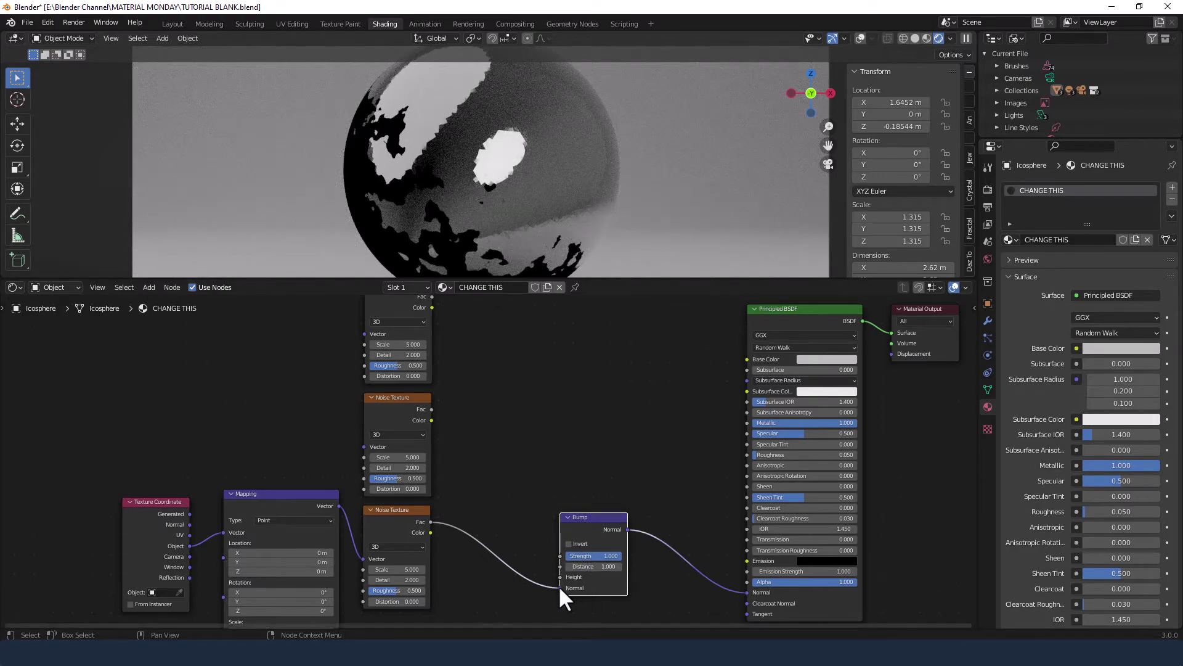
drag(558, 585, 559, 577)
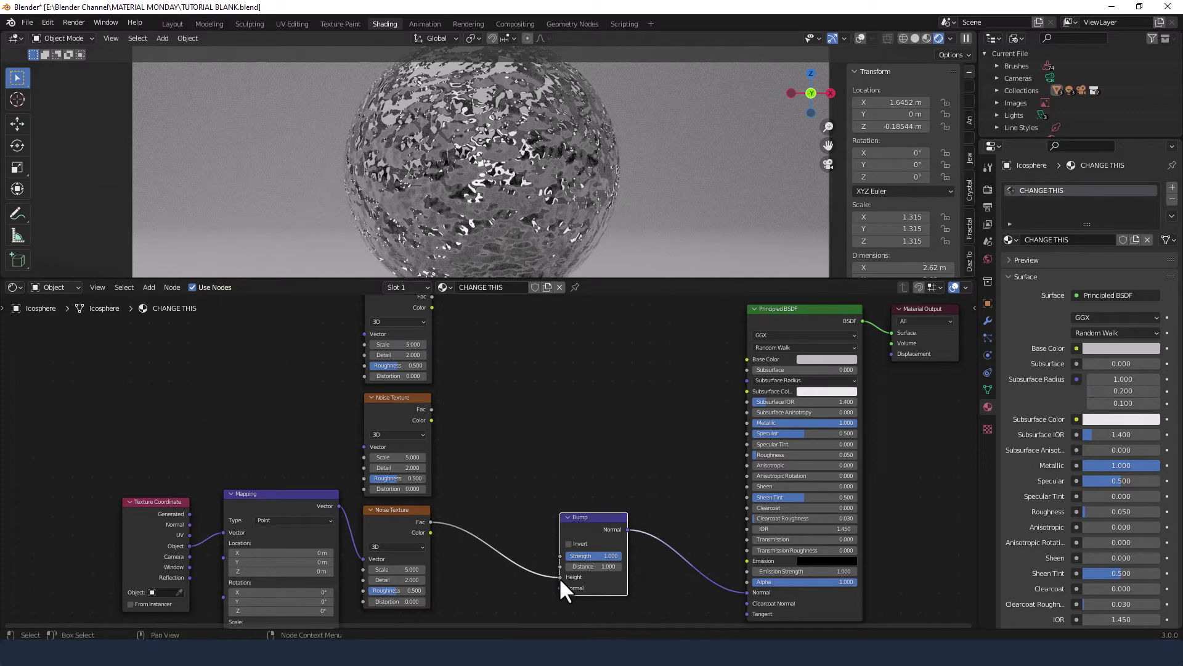
- Set the Bump Strength to 0.010 and Distance to 0.500
click(603, 557)
text(.01)
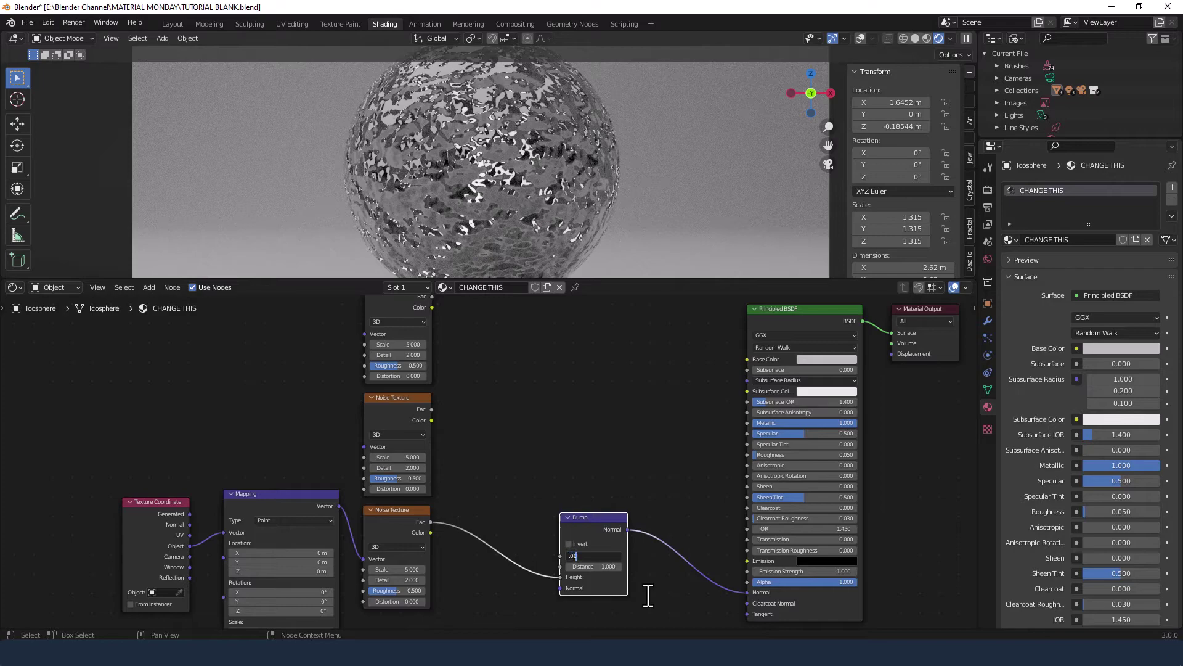
key(Tab)
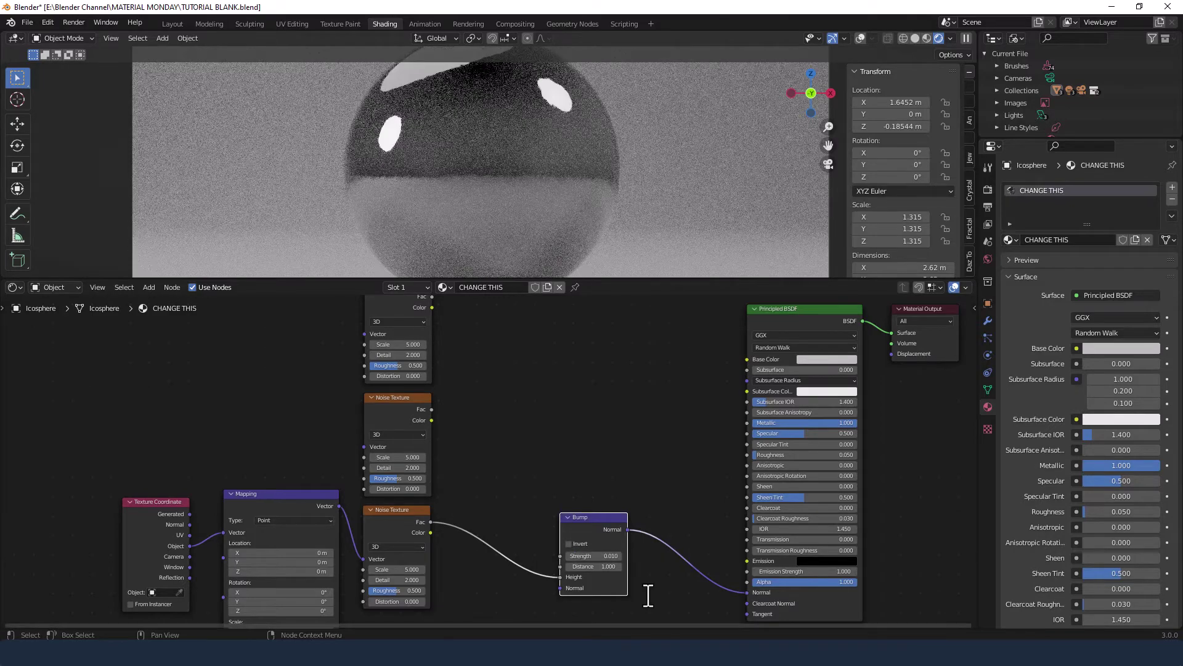
key(BackSpace)
text(.5)
key(Return)
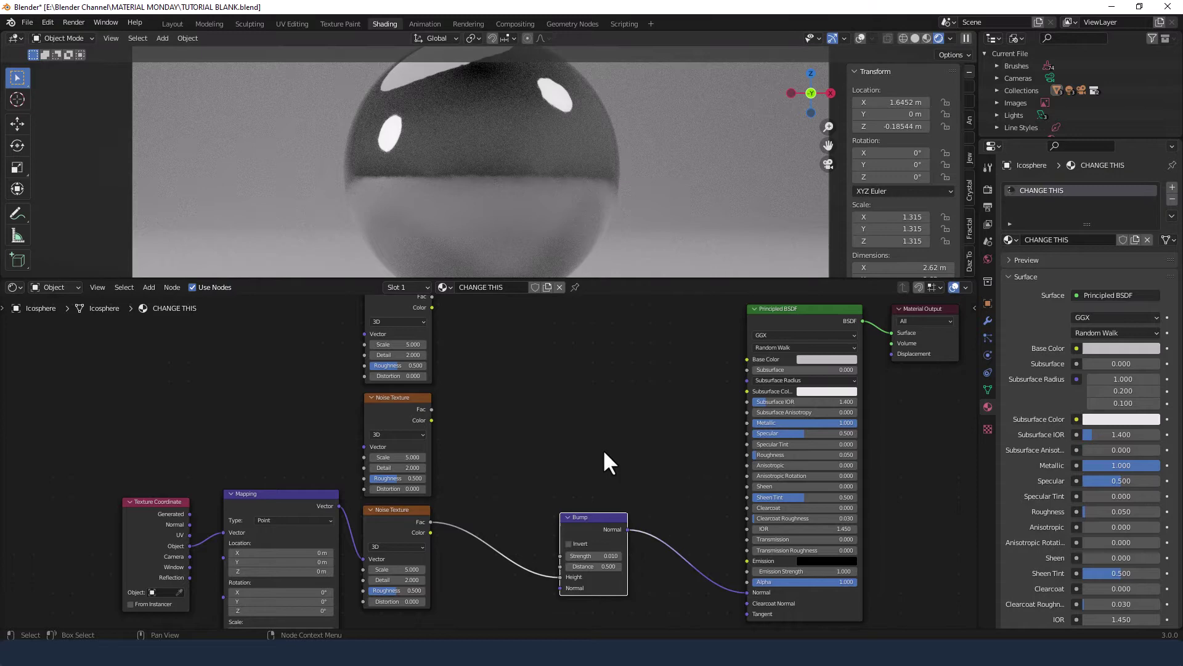
- Move the bottom noise between Mapping and Bump, and lower the Principled BSDF
scroll(601, 449, down, 4)
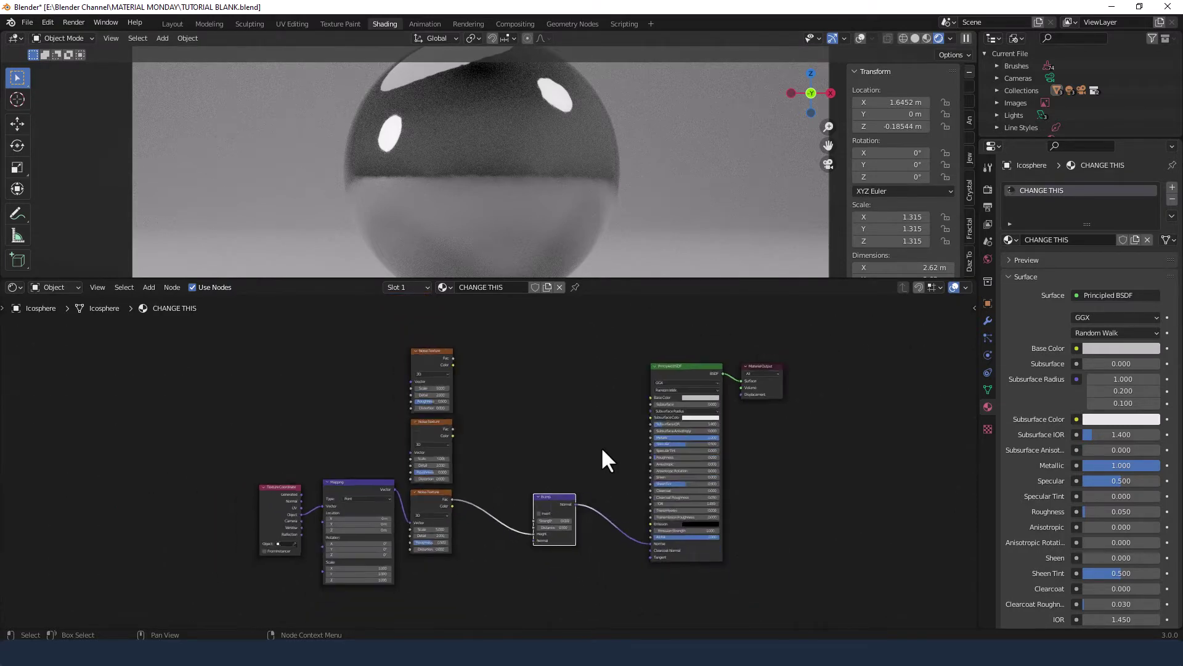
scroll(601, 446, down, 1)
click(441, 490)
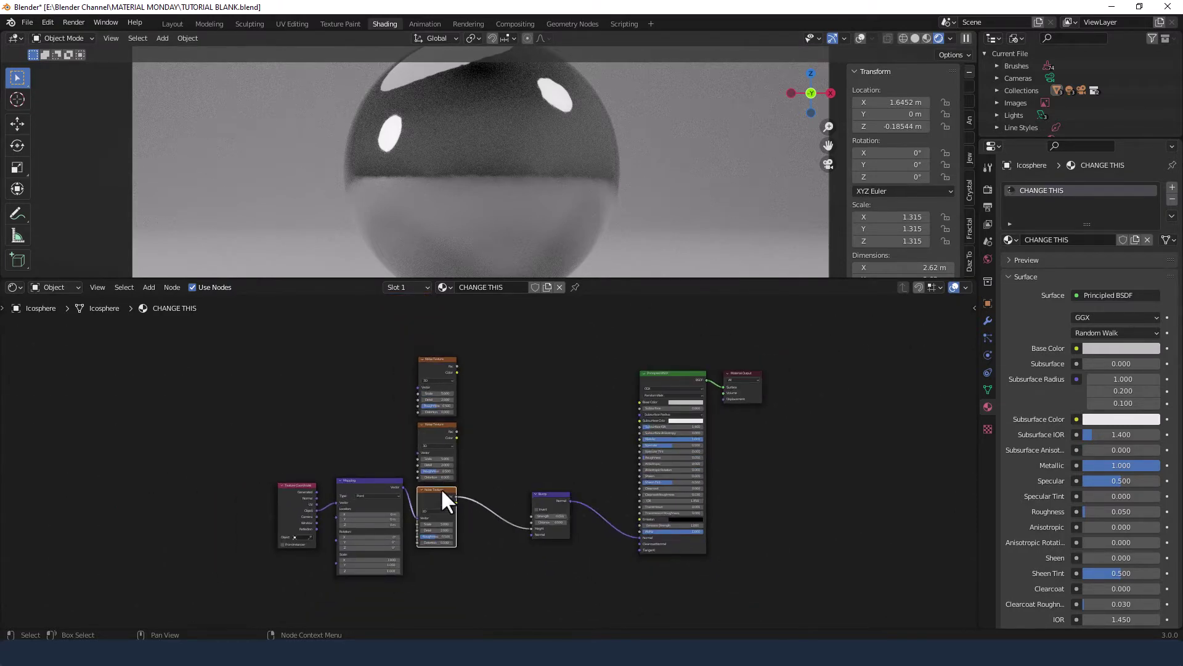
drag(443, 491, 562, 503)
drag(663, 373, 665, 496)
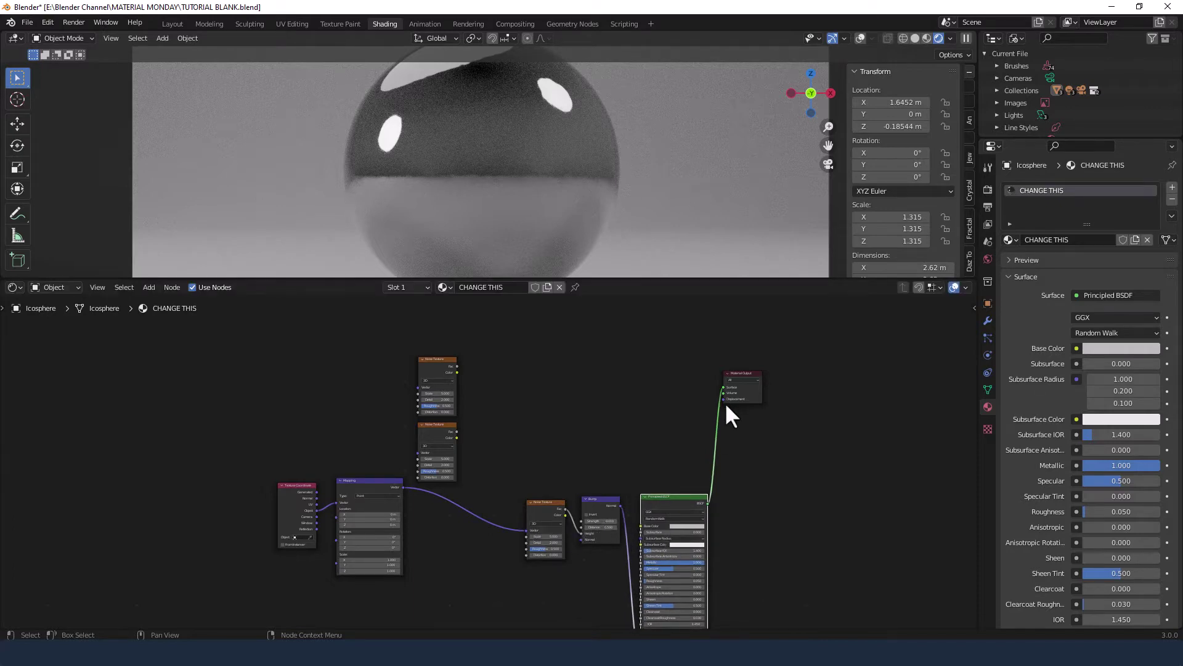
- Group the noise, Bump and Principled BSDF into a NodeGroup and rearrange it with the Material Output
drag(545, 471, 680, 562)
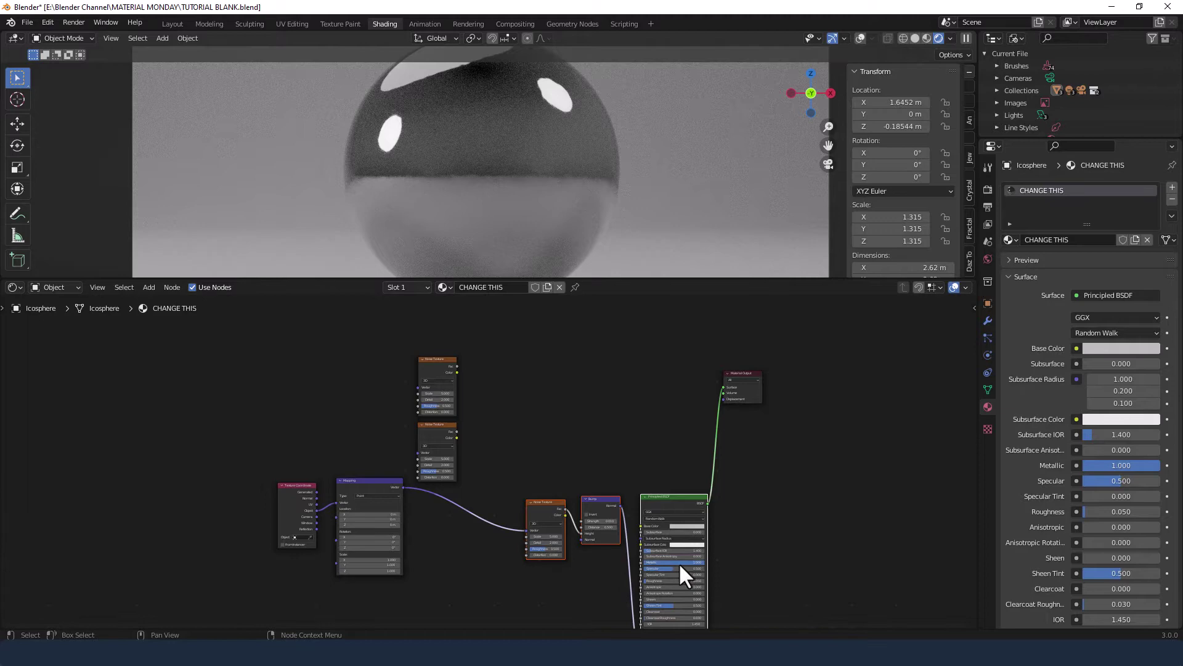
key(ctrl+g)
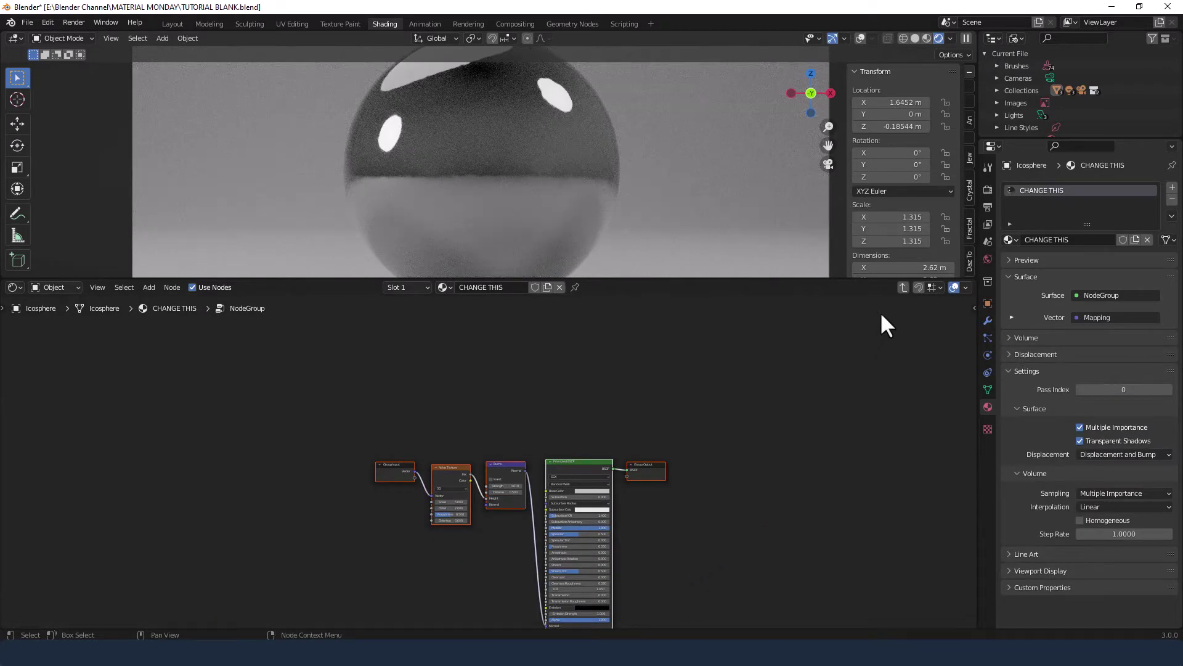
click(903, 288)
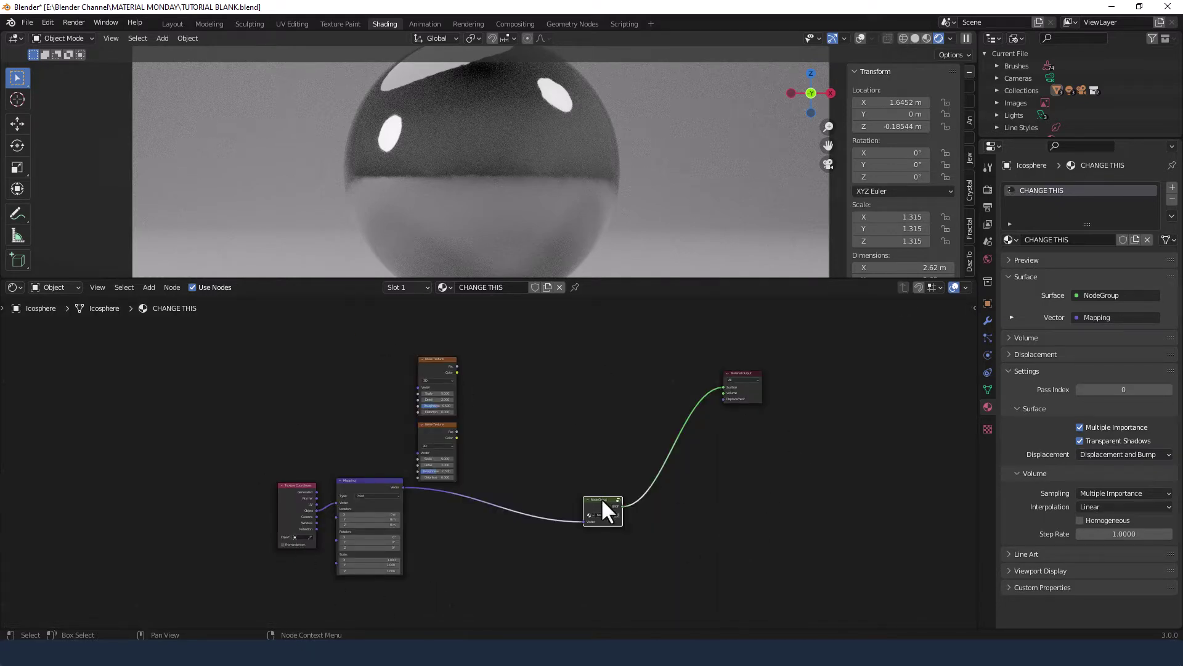
drag(603, 500, 588, 566)
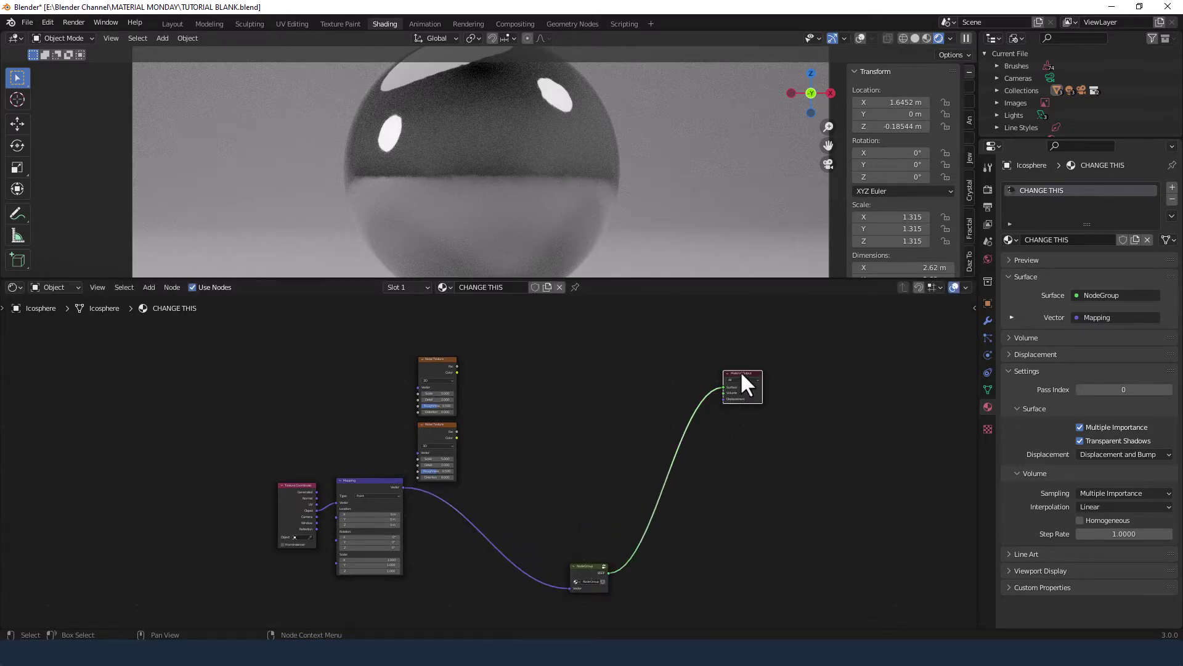
drag(740, 371, 812, 458)
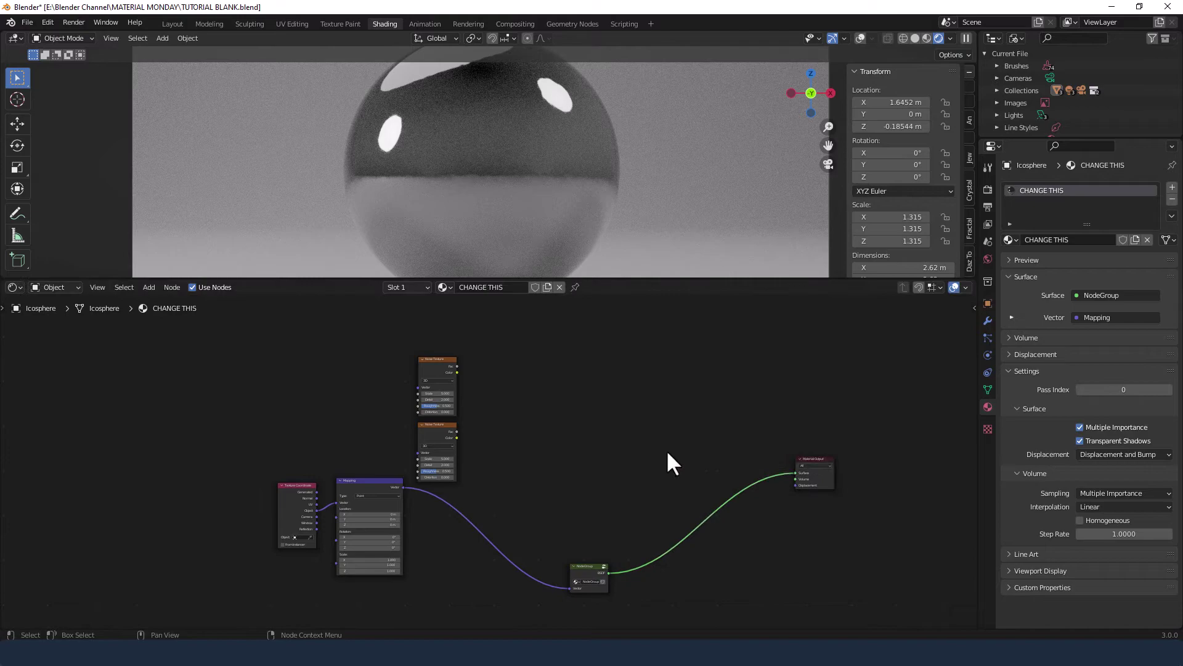
- Insert a Mix Shader on the link between the NodeGroup and the Material Output
key(shift+a)
click(645, 449)
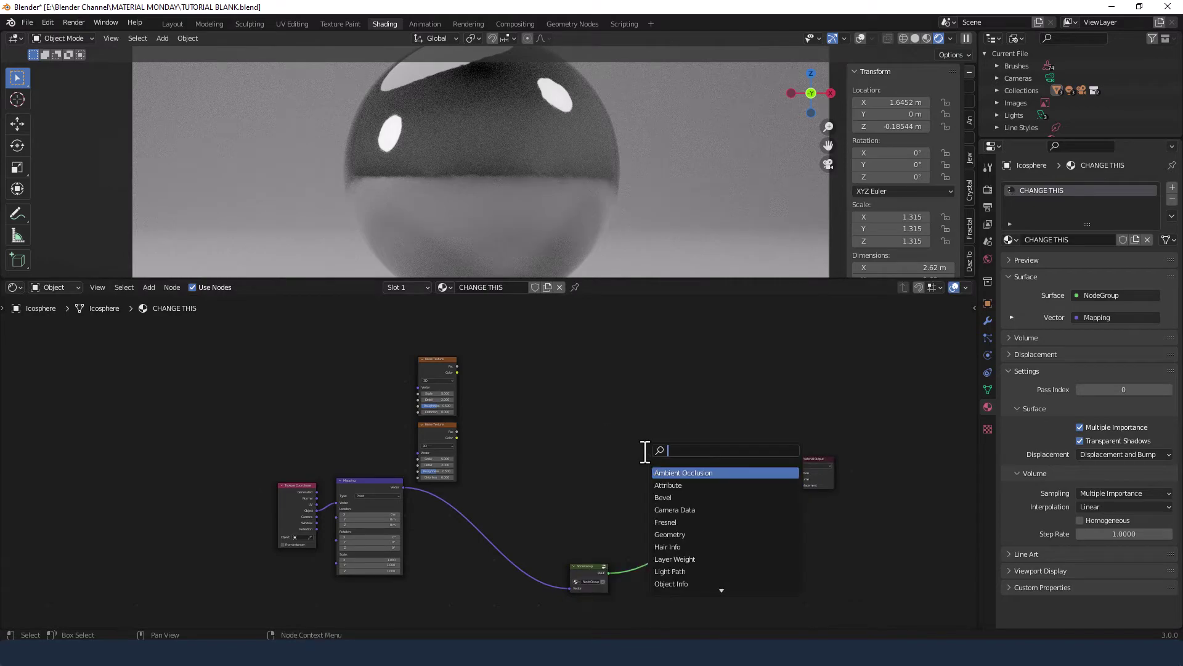
text(MIX)
key(Down)
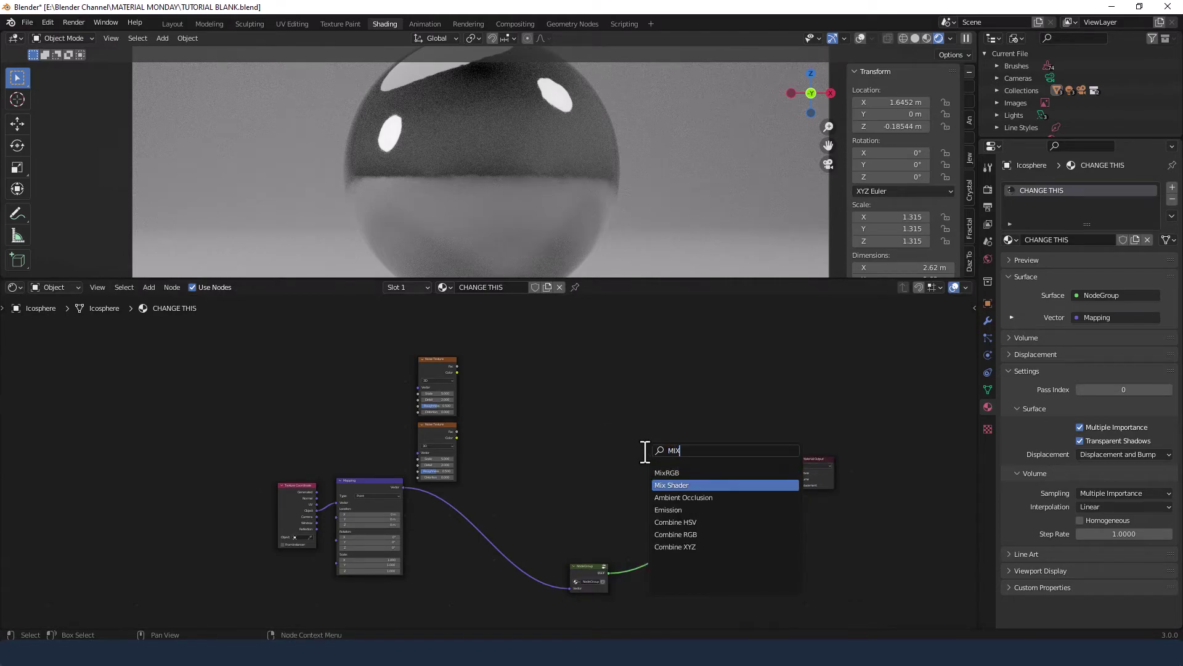
key(Return)
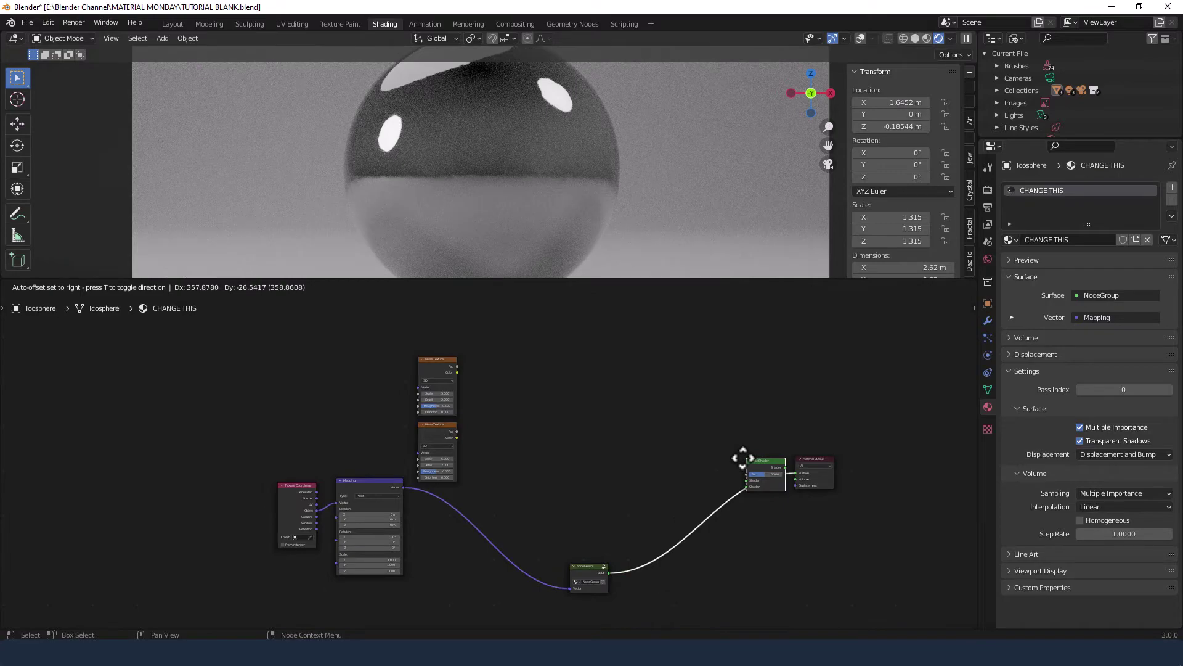
click(742, 458)
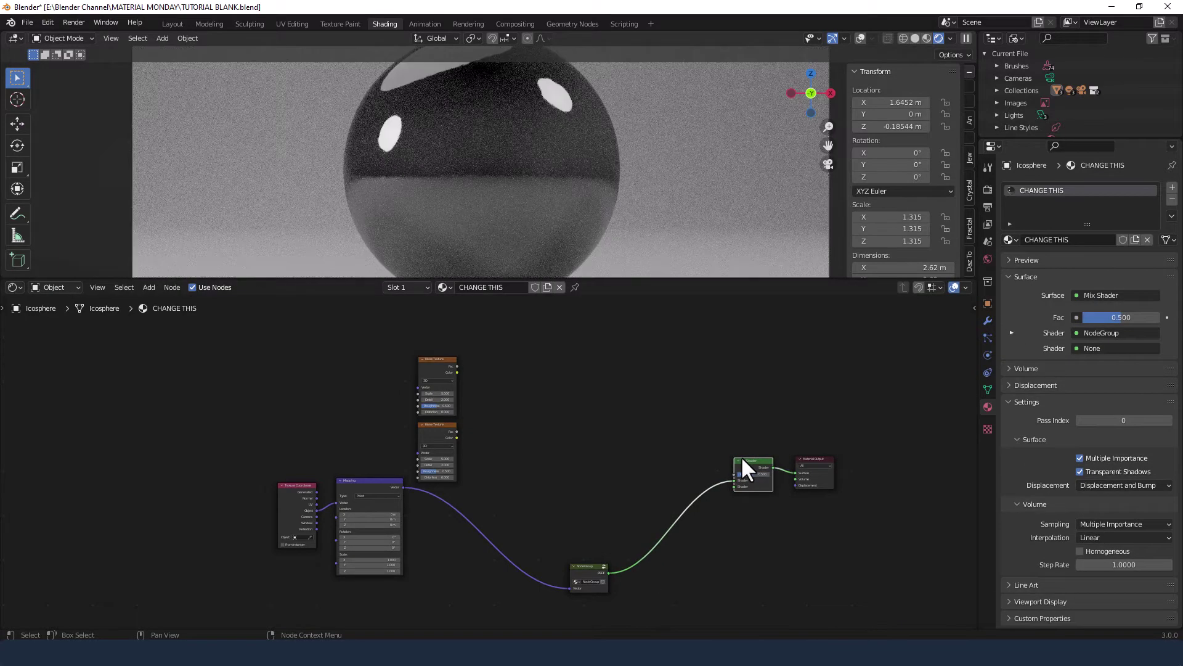
- Add a second Principled BSDF and position it above the Mix Shader
key(shift+a)
click(679, 427)
text(PRINC)
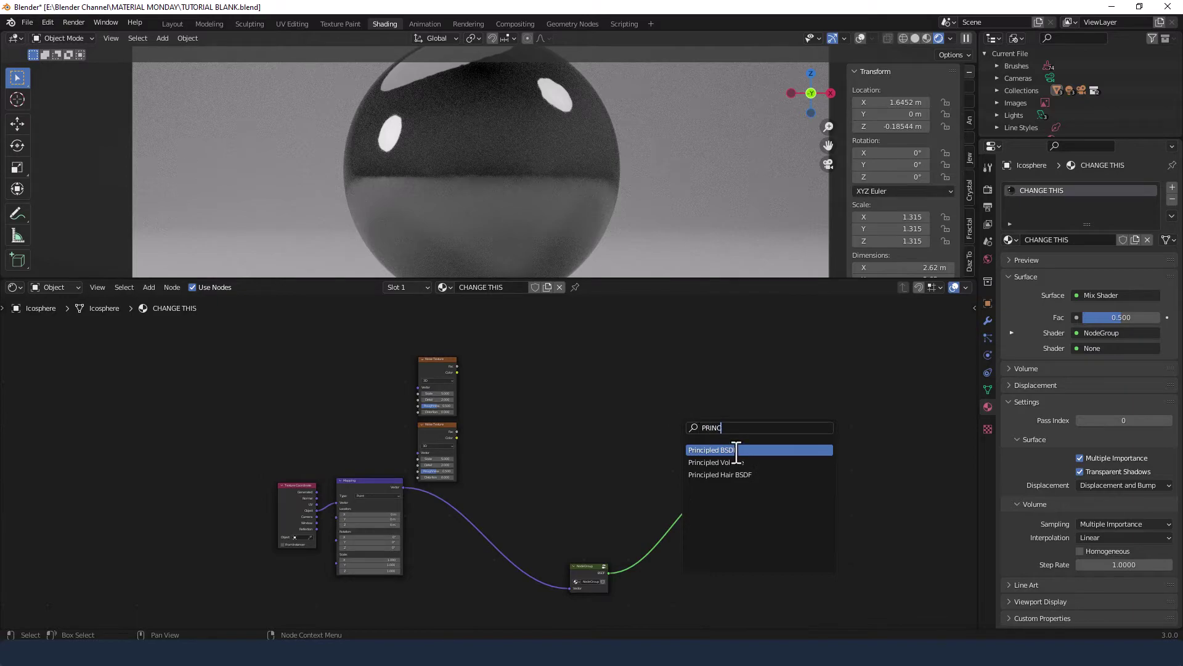
click(736, 449)
drag(697, 453, 731, 548)
click(652, 377)
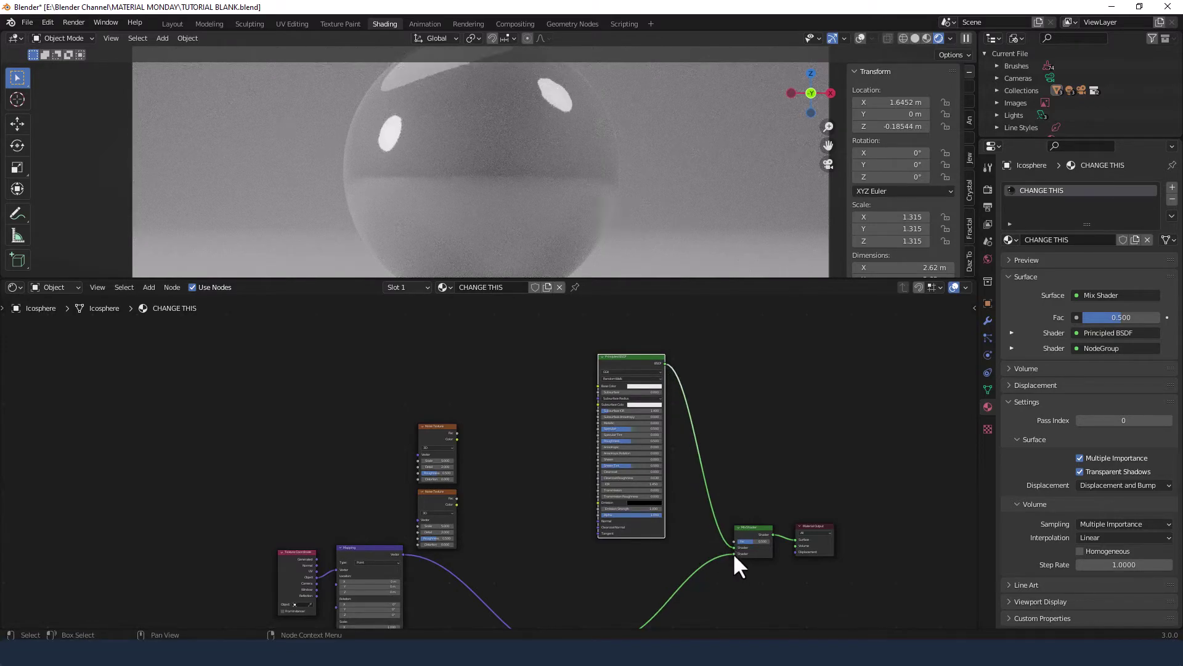
middle_drag(724, 481, 733, 429)
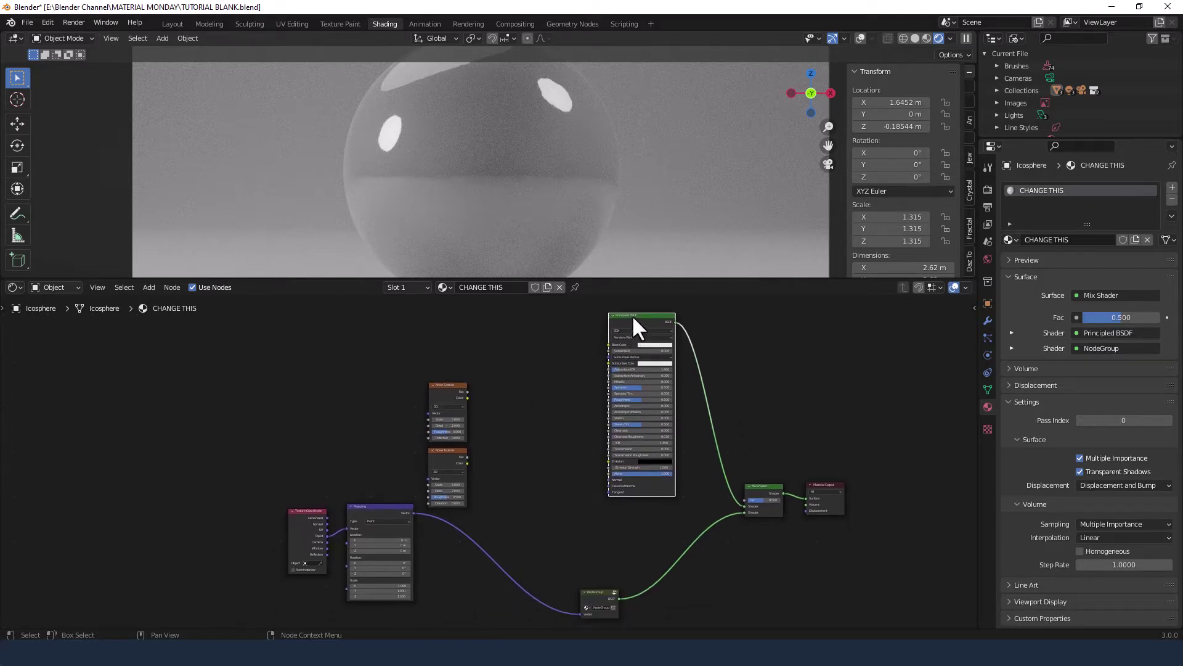
drag(634, 318, 664, 328)
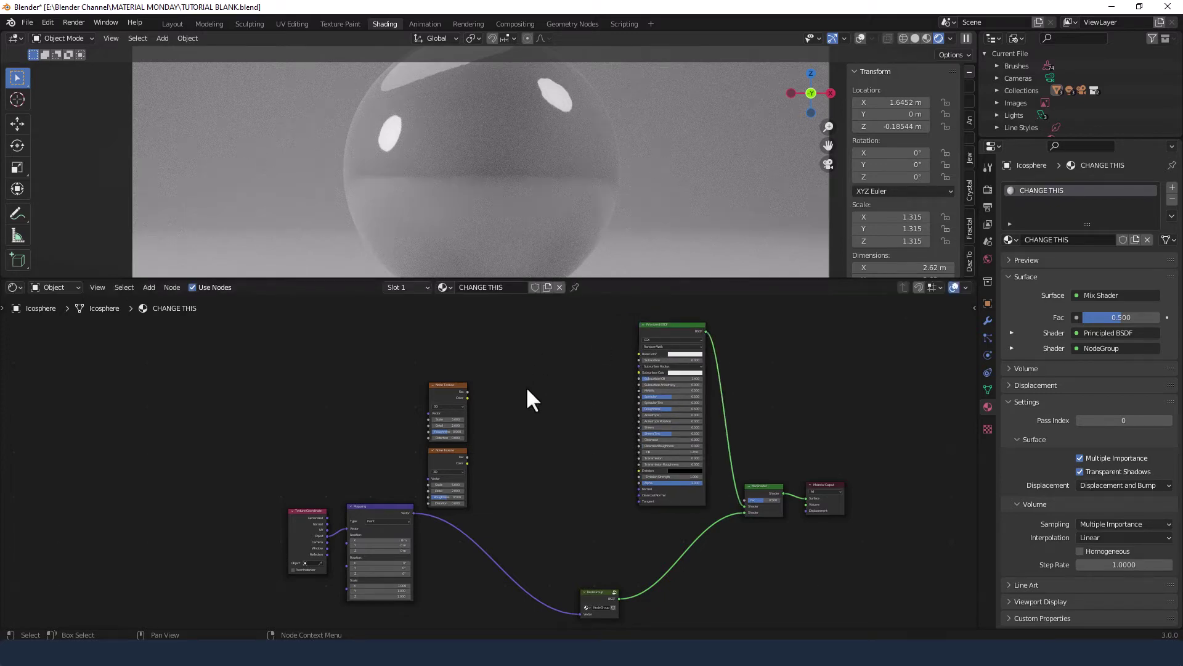
key(shift+a)
click(526, 386)
- Add a ColorRamp node and connect the Mapping Vector to both upper Noise Textures
text(co)
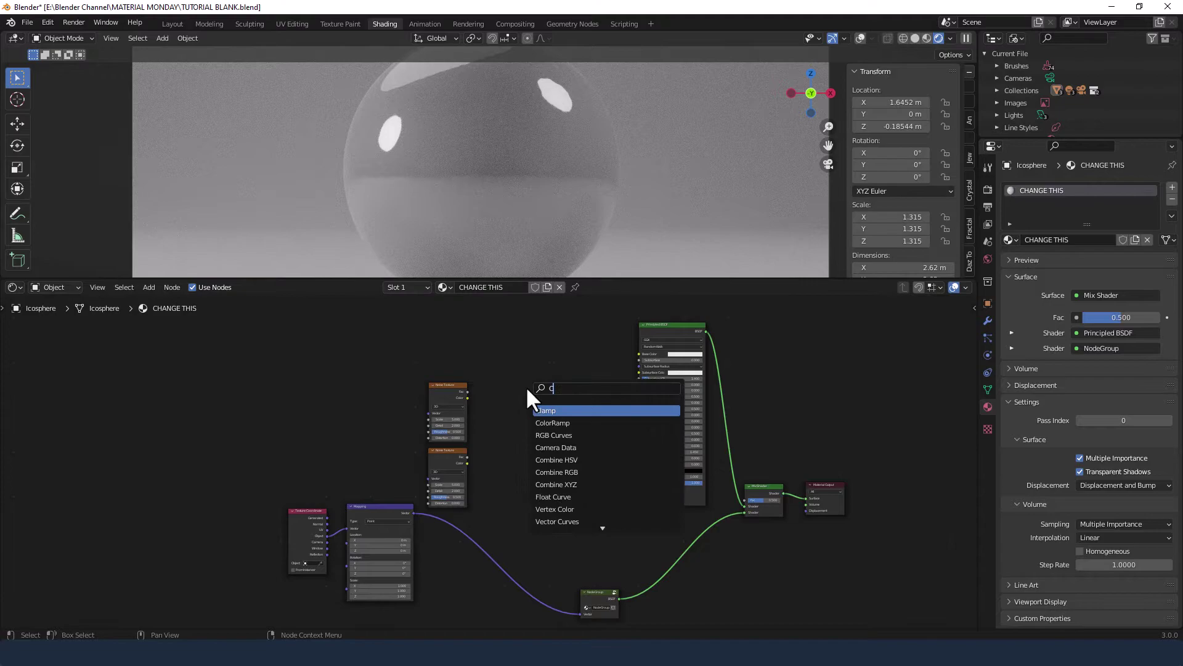
text(lor)
key(Return)
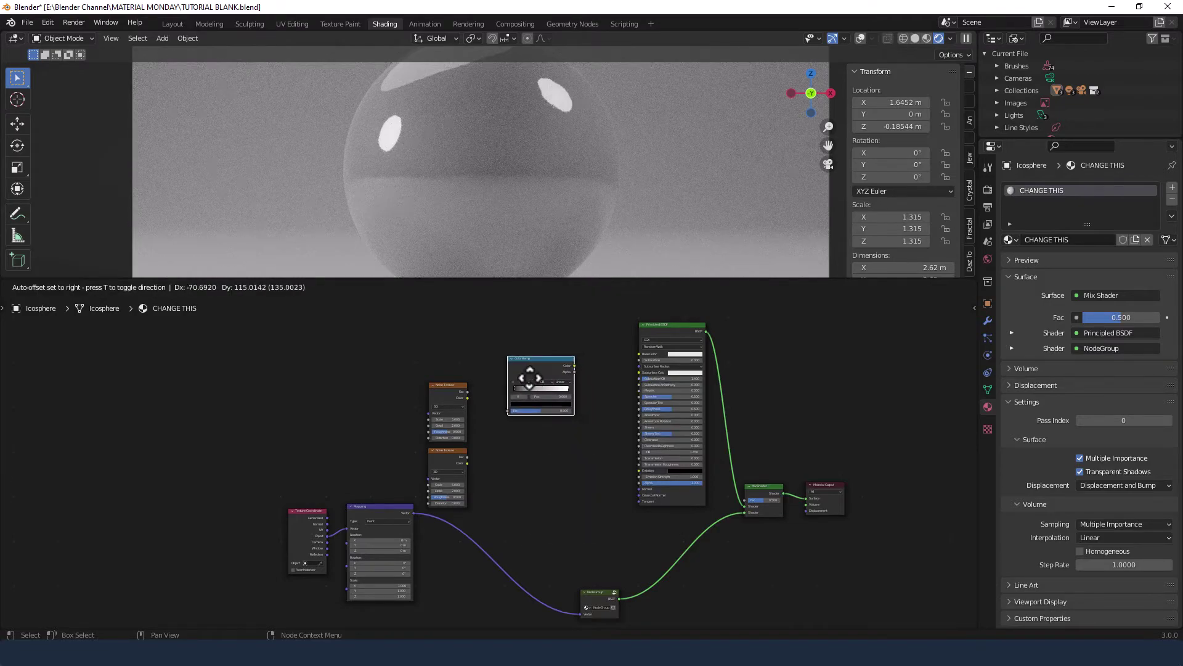
click(532, 386)
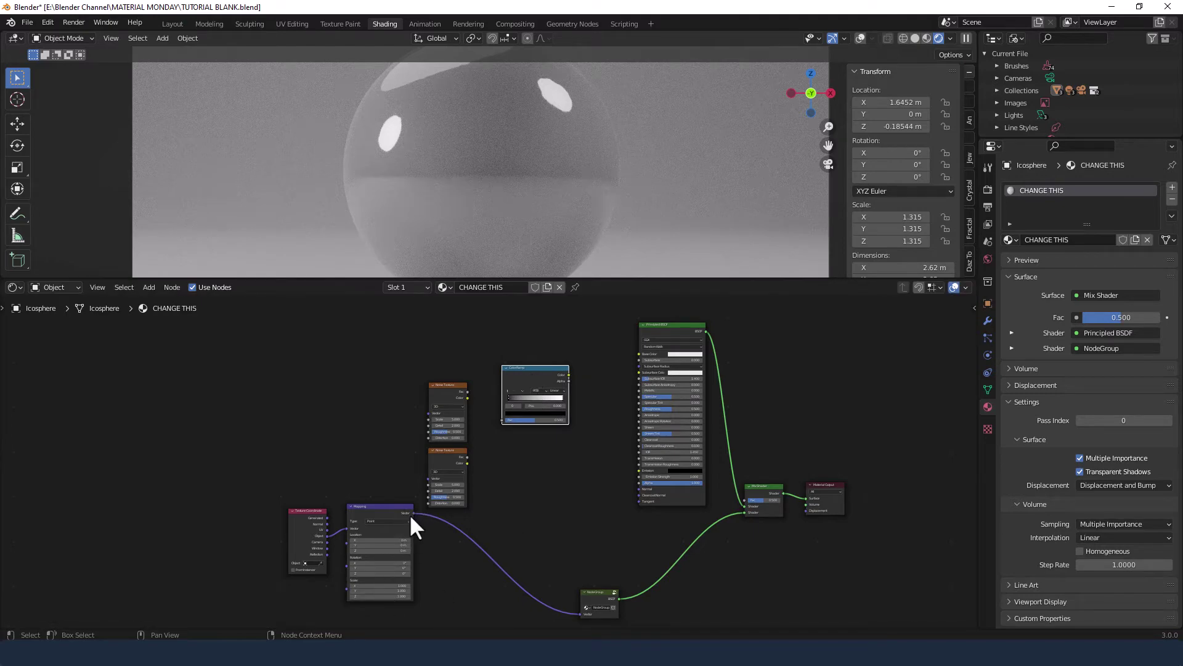
scroll(409, 518, up, 3)
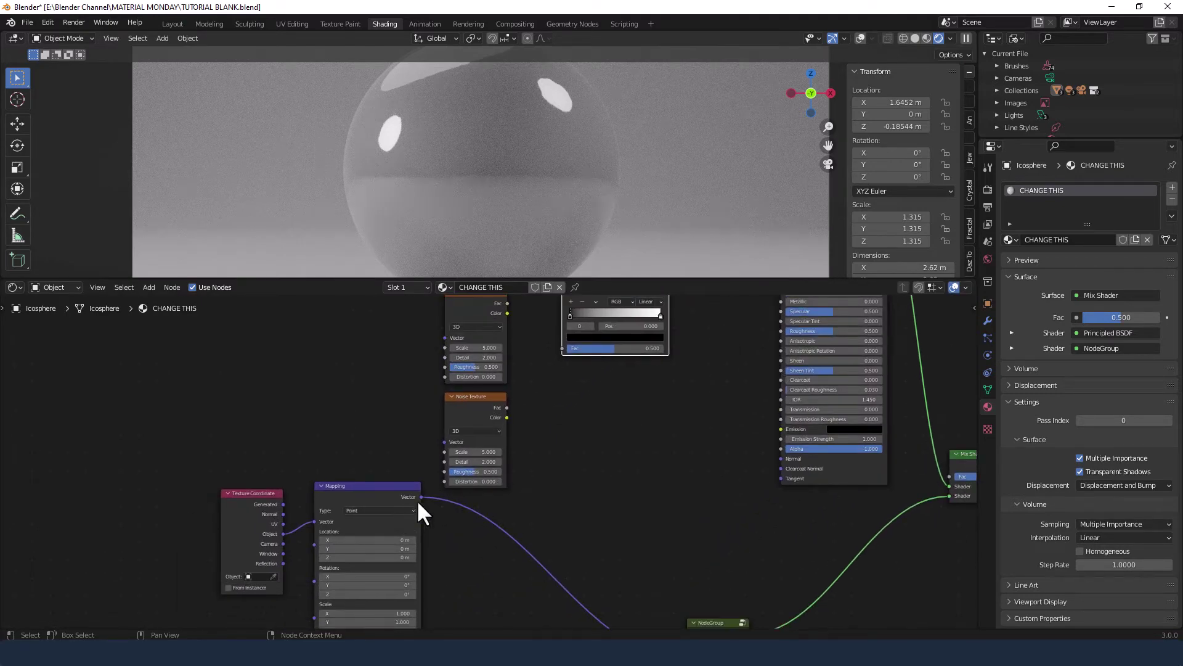
drag(421, 497, 444, 337)
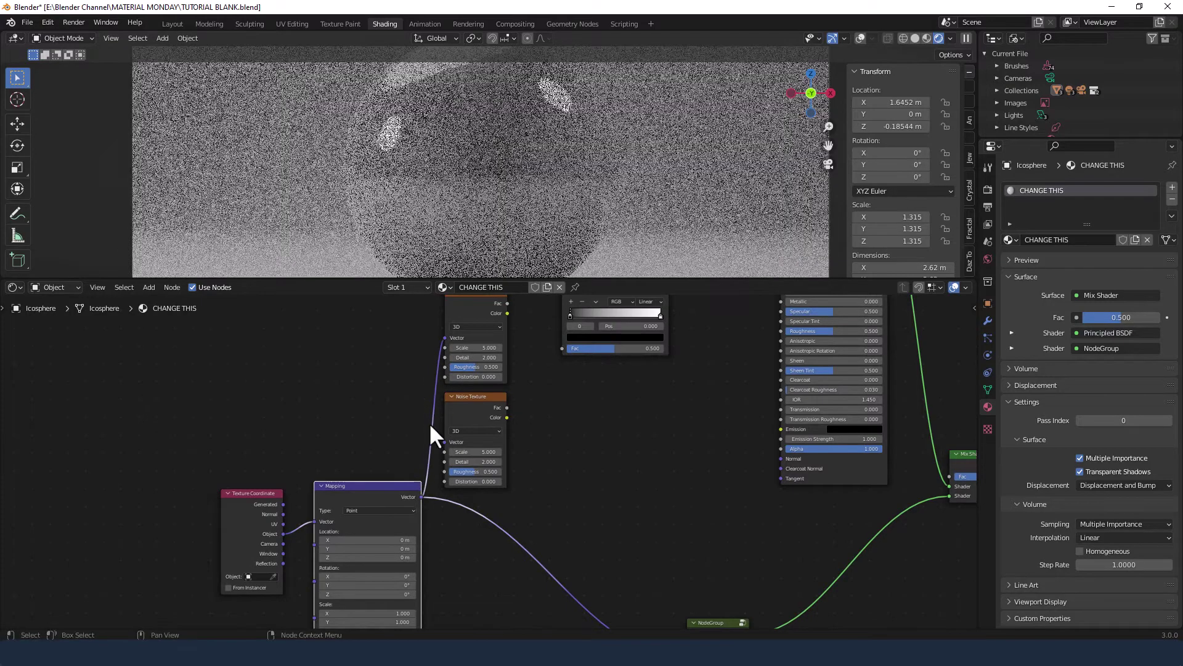
drag(422, 497, 443, 442)
- Route the top Noise Fac through the ColorRamp into the new Principled BSDF's Base Color
middle_drag(570, 400, 528, 504)
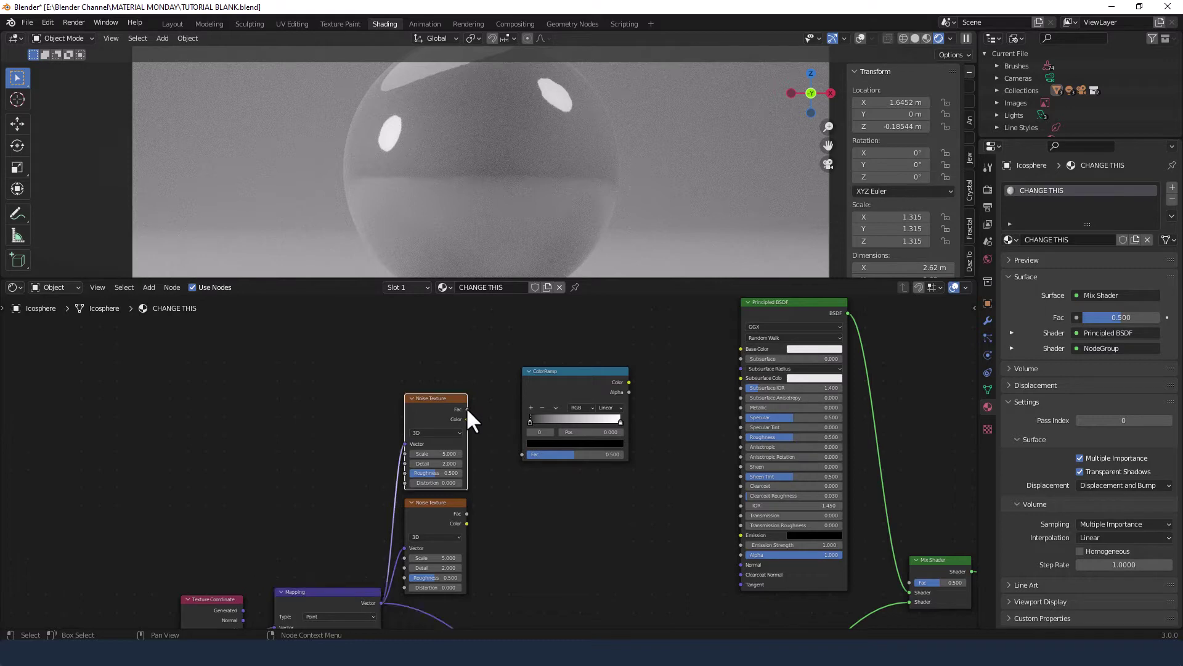
drag(466, 409, 520, 455)
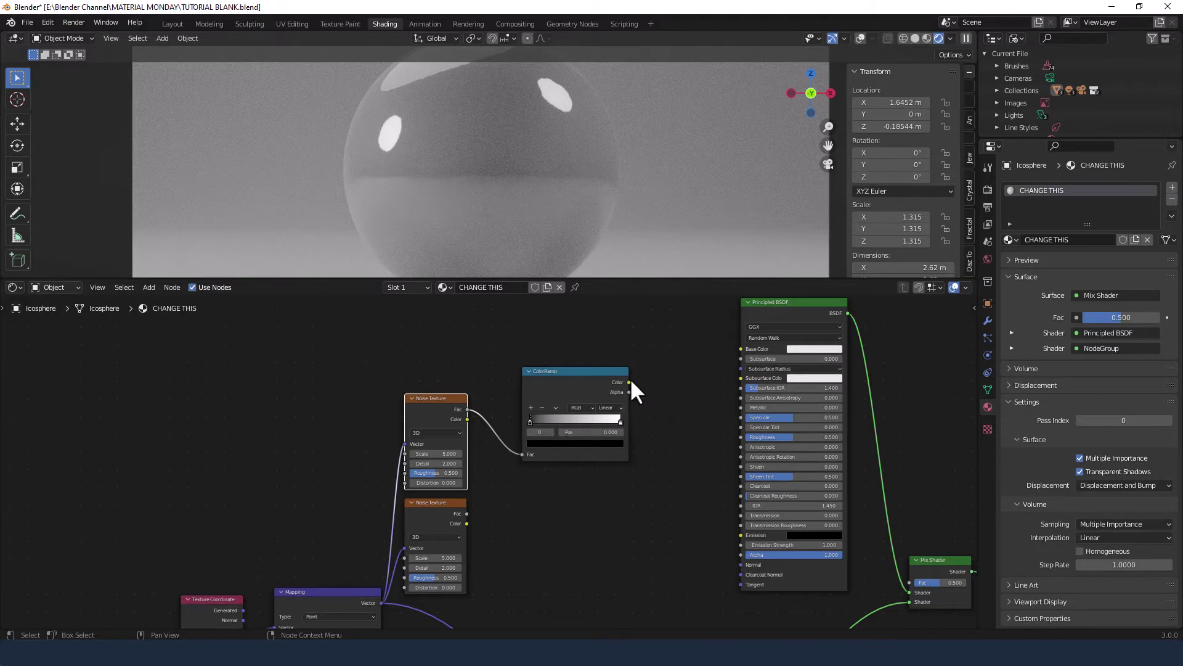
drag(630, 382, 739, 349)
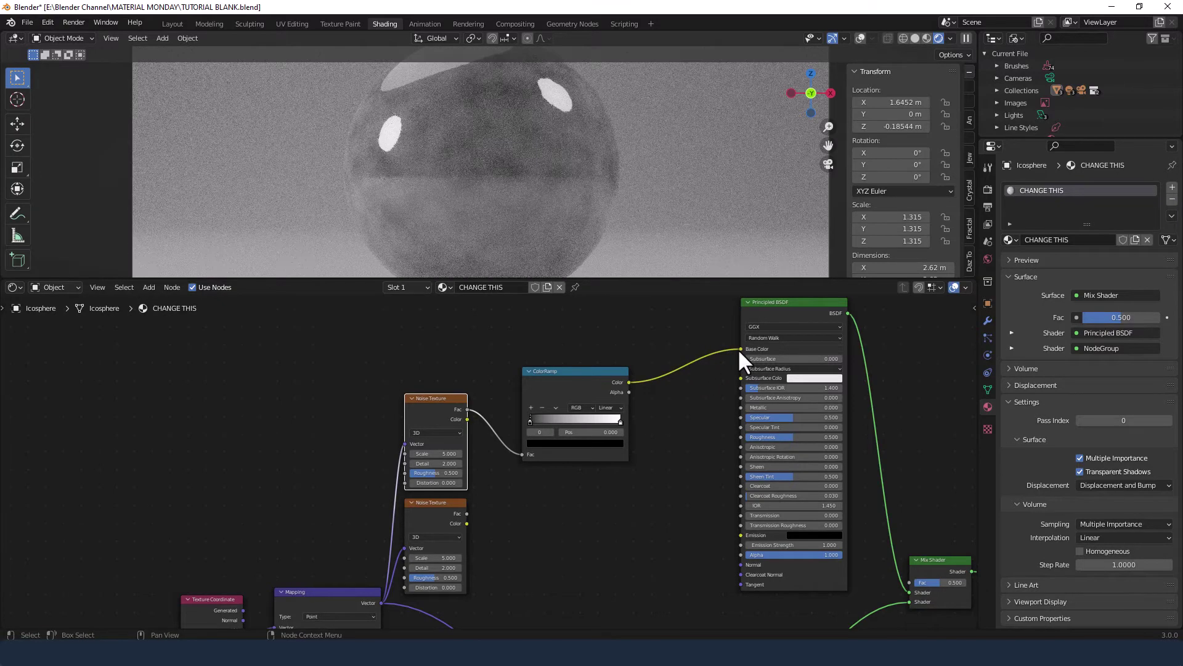
scroll(704, 394, down, 1)
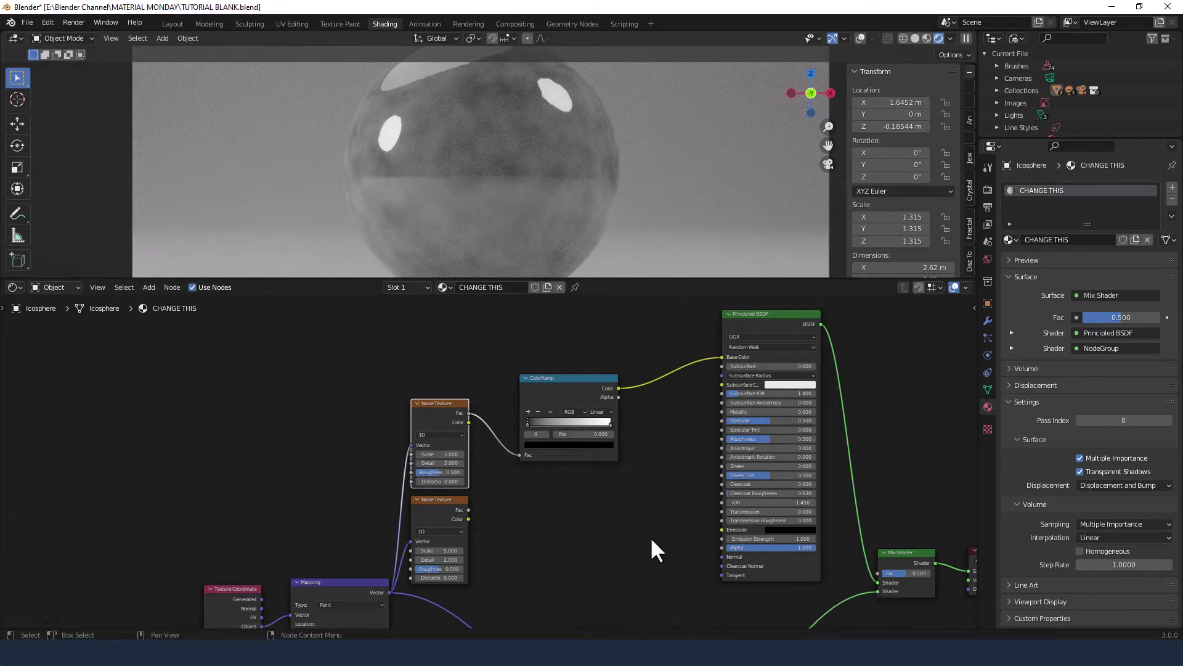
scroll(650, 535, down, 1)
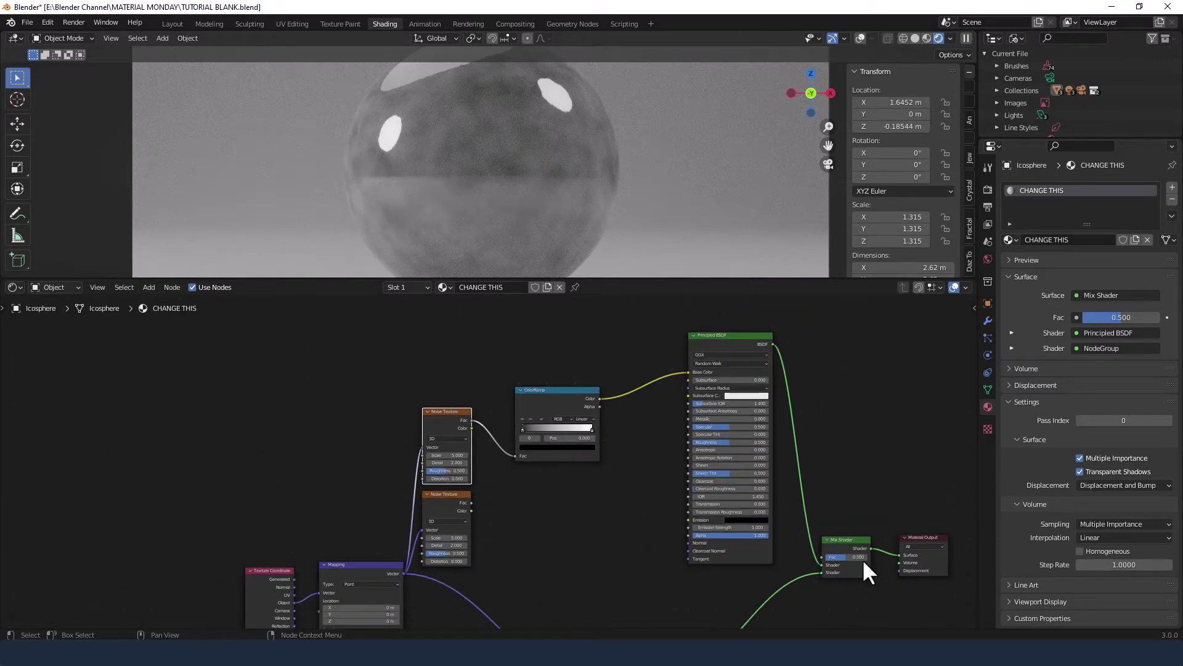
- Compare both shaders with the Mix Shader Fac and leave it at 0.000
drag(843, 557, 827, 558)
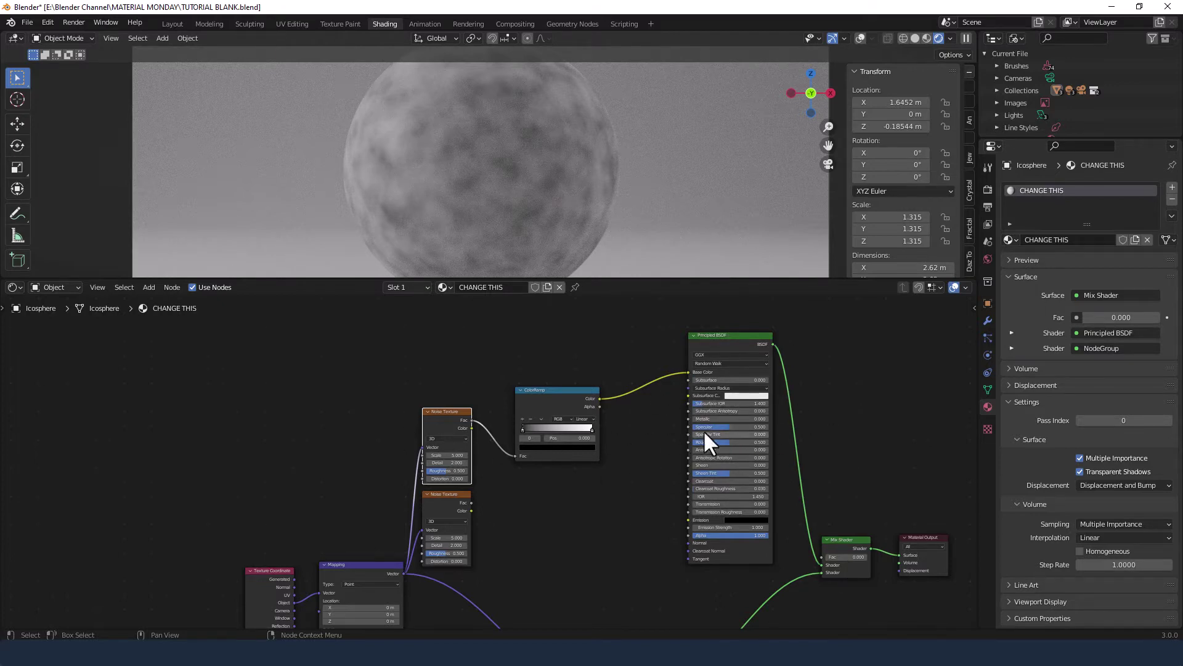
middle_drag(670, 589, 658, 454)
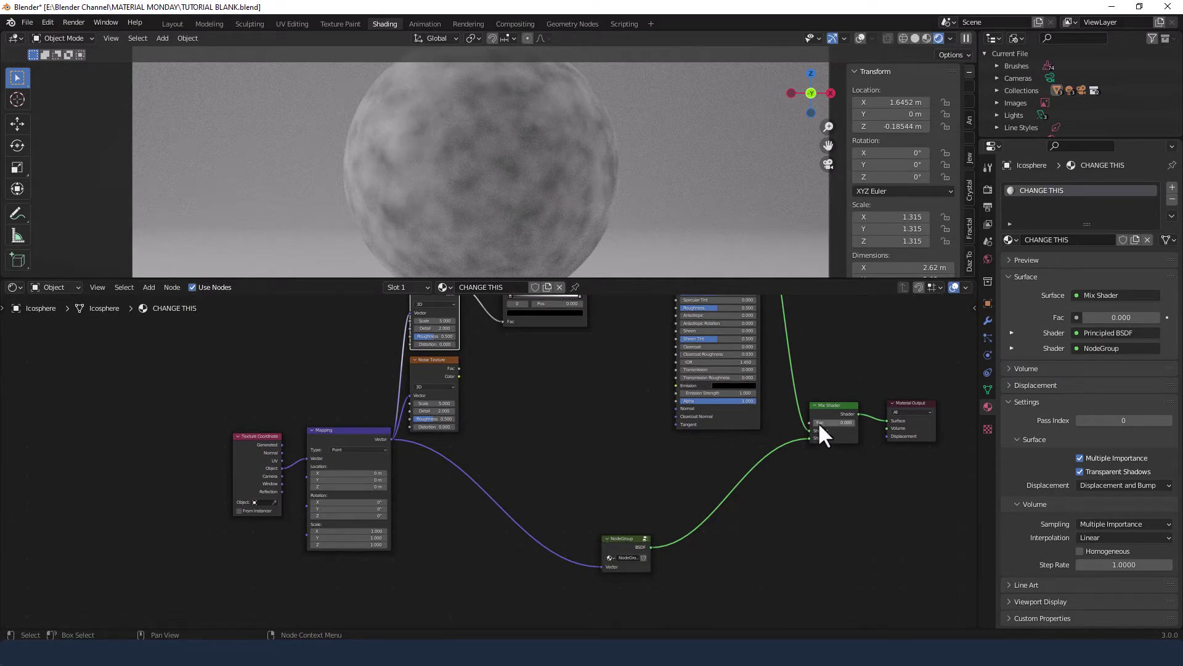
mouse_move(820, 424)
mouse_down()
mouse_move(875, 424)
mouse_move(819, 424)
mouse_up()
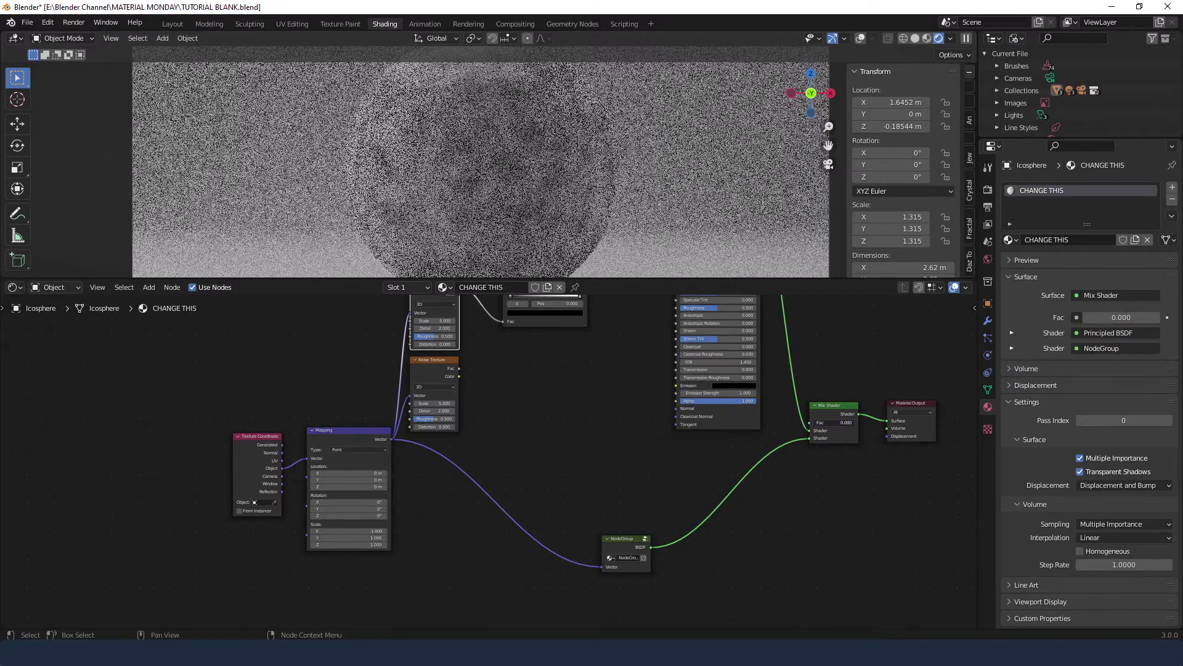
middle_drag(782, 475, 787, 647)
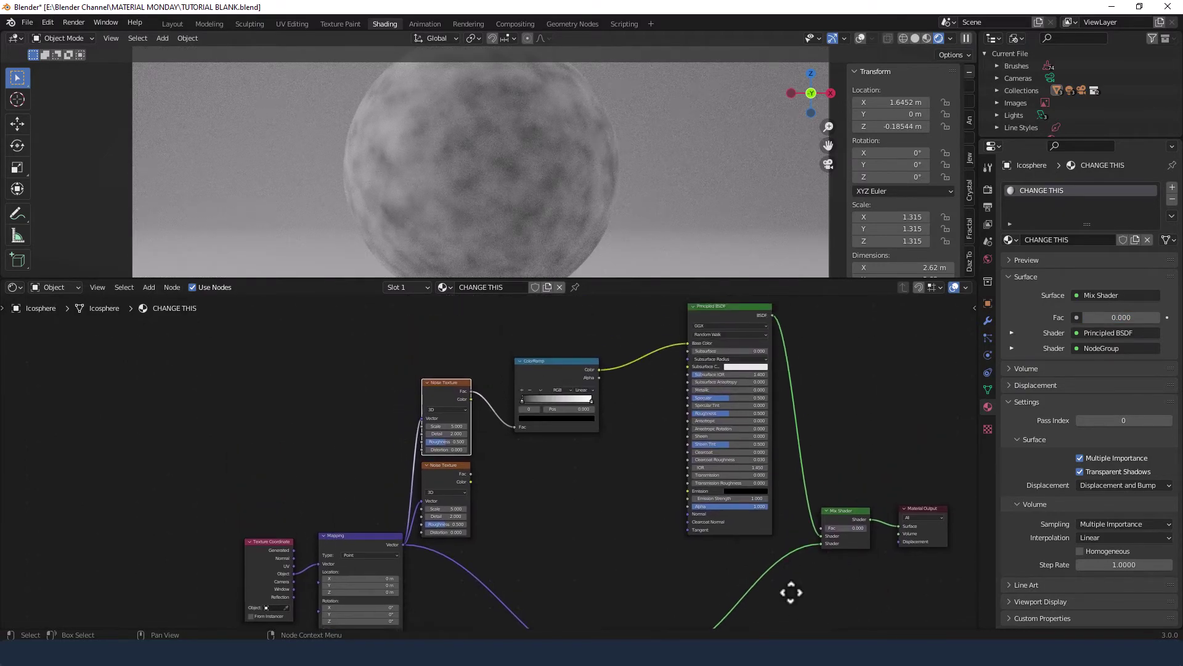
scroll(578, 513, up, 2)
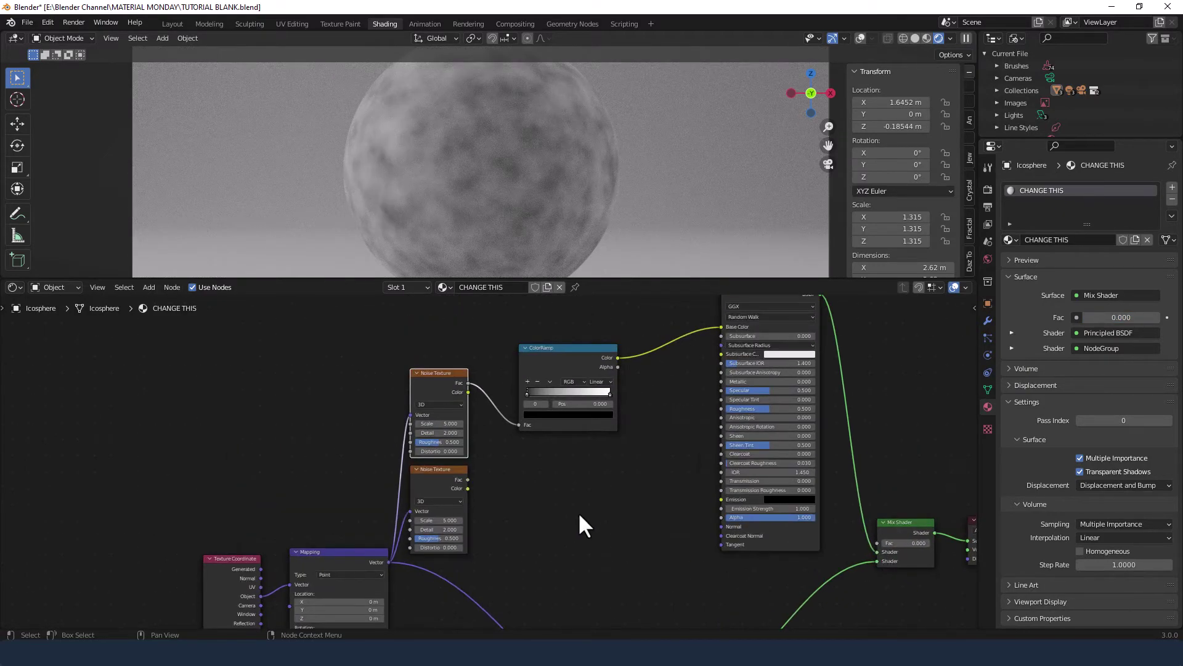
scroll(578, 511, up, 2)
- Add a middle stop to the ColorRamp and switch its interpolation to B-Spline
middle_drag(589, 423, 590, 523)
scroll(590, 523, up, 1)
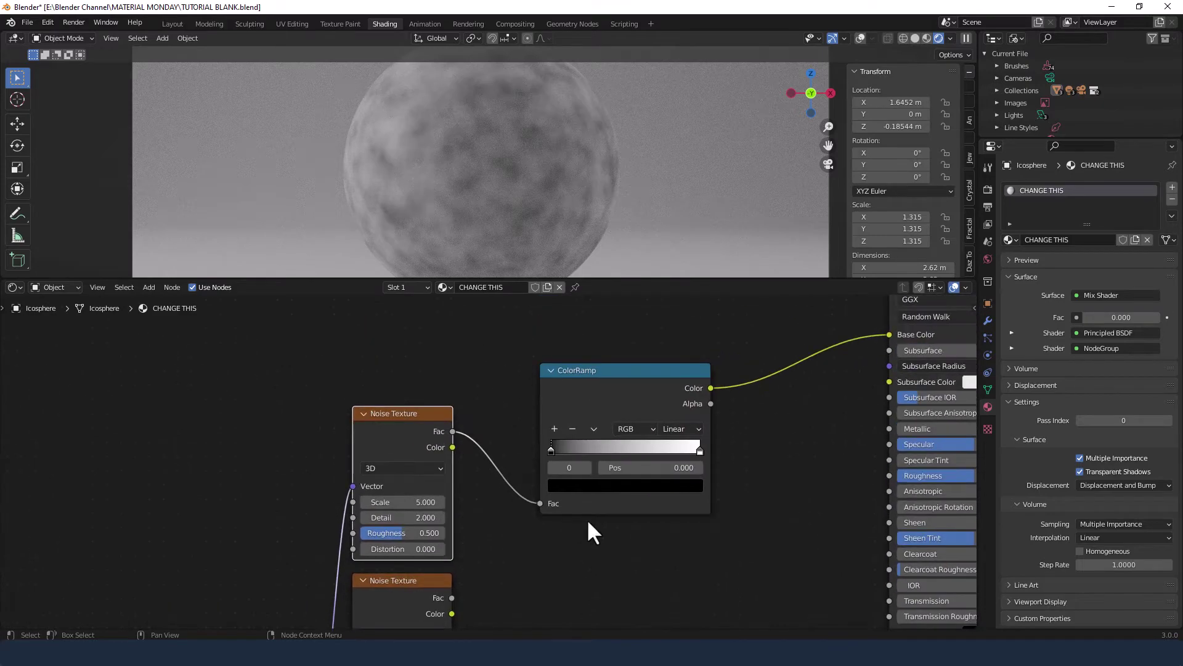
click(555, 429)
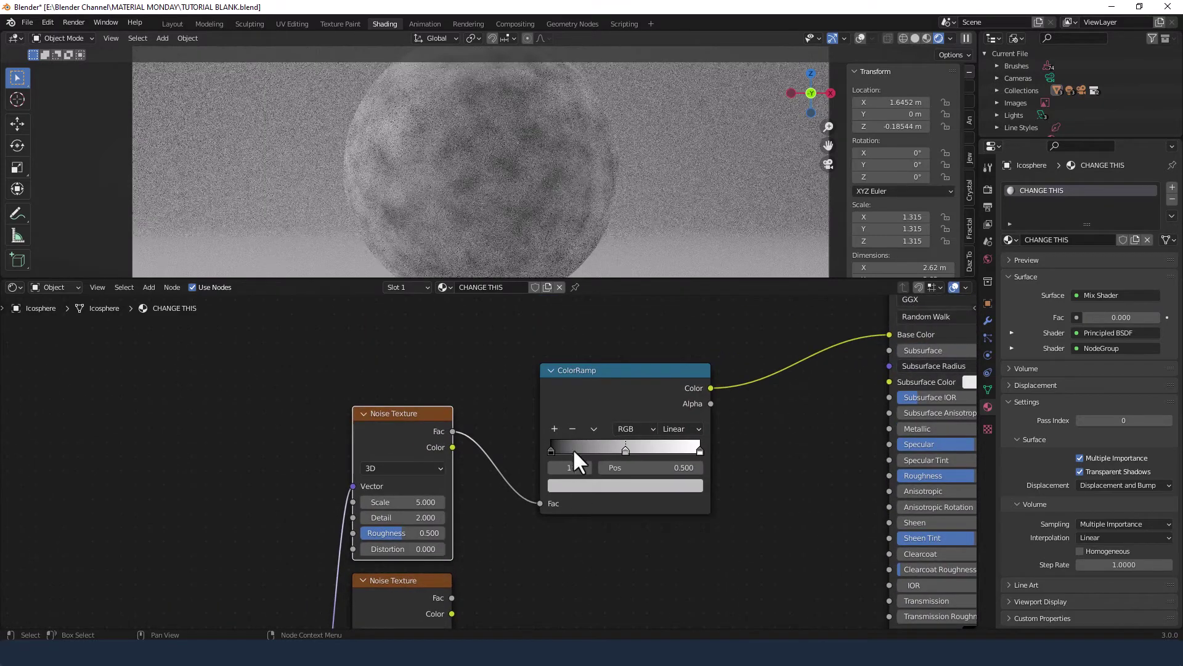
click(695, 432)
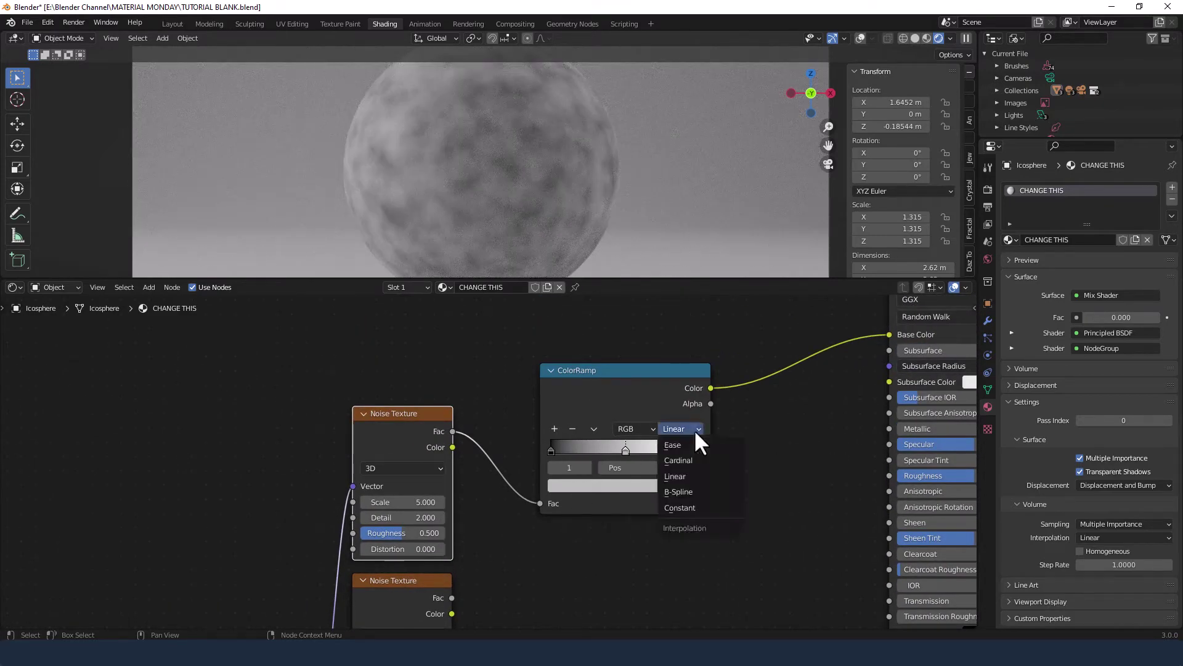
click(698, 487)
- Set the left ColorRamp stop to hex colour 9A6231
click(550, 451)
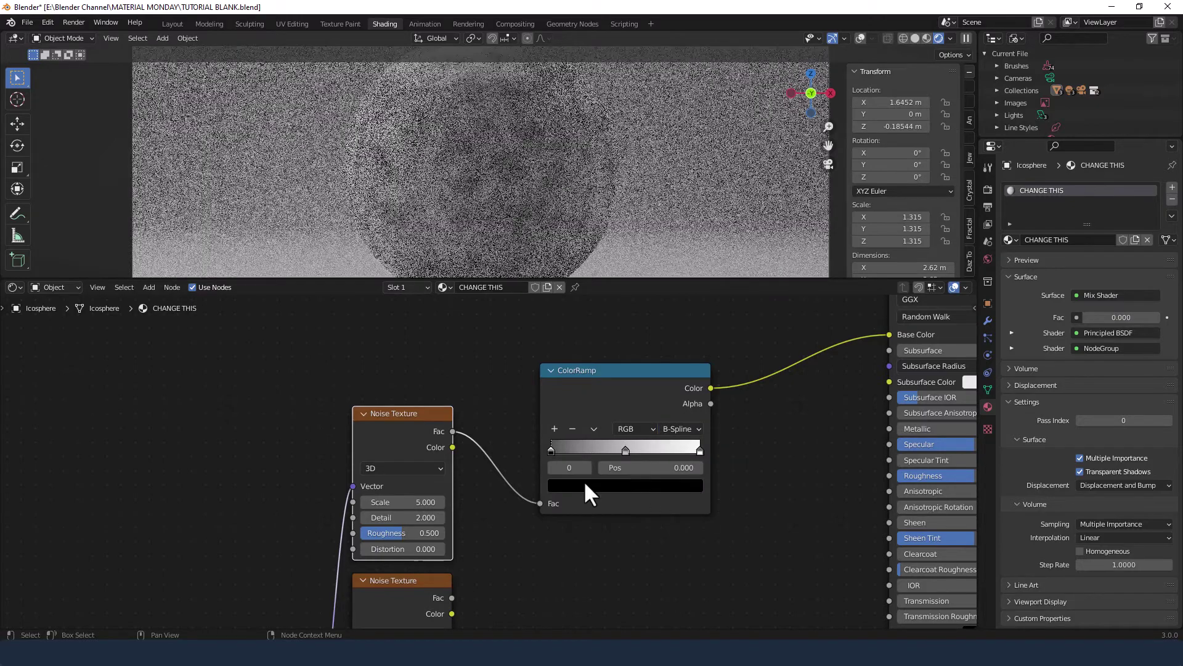
click(626, 486)
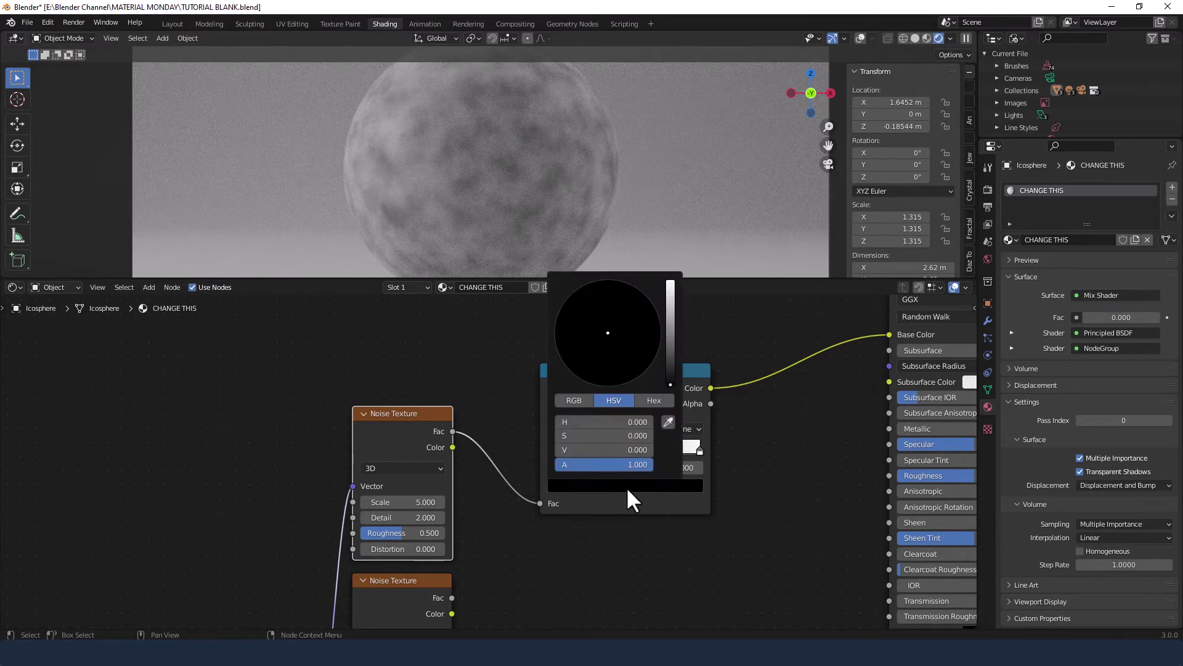
click(653, 400)
click(624, 423)
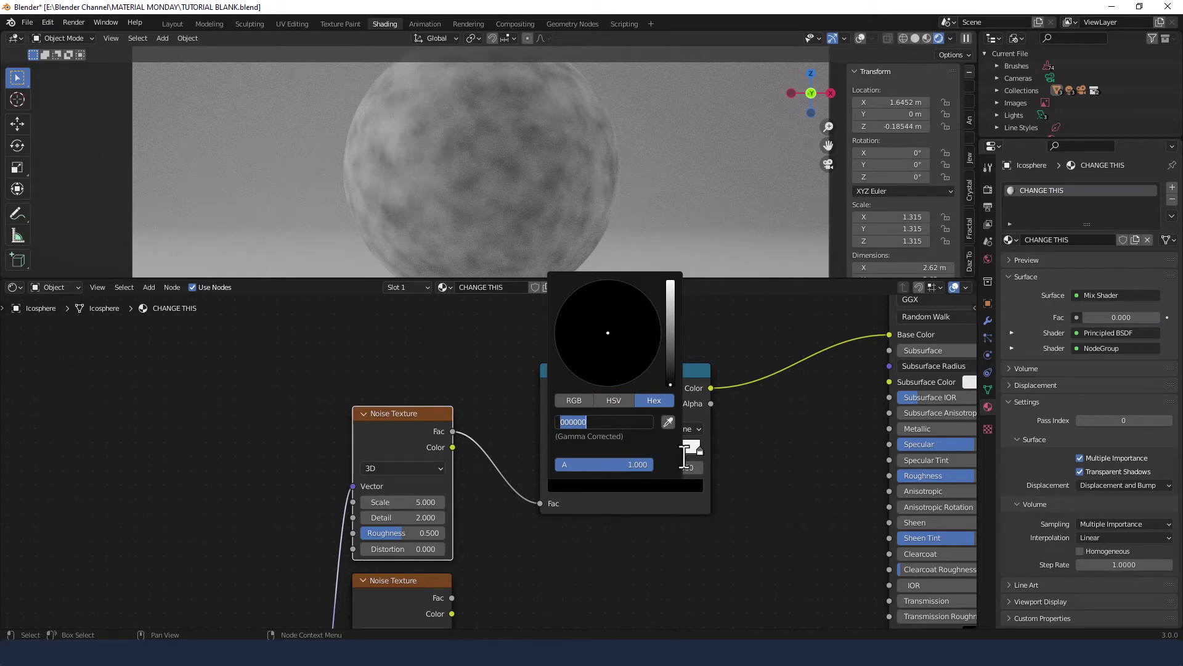
text(9A6231)
key(Return)
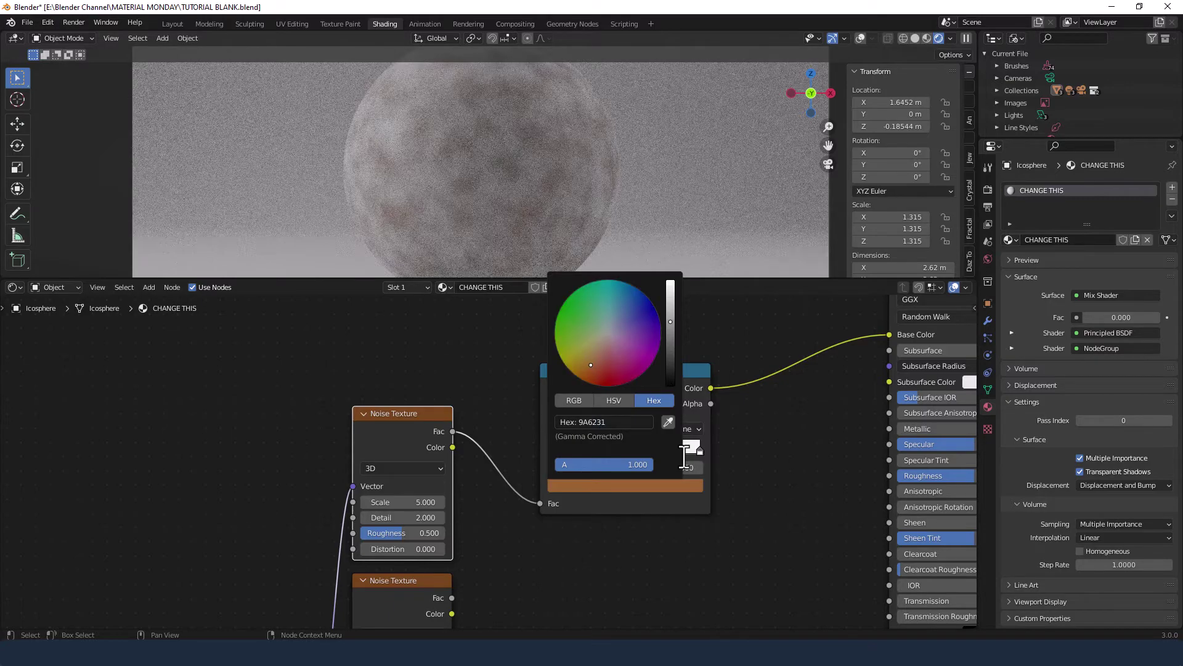
- Set the middle stop to 4C2409 and the right stop to 190C03
click(626, 450)
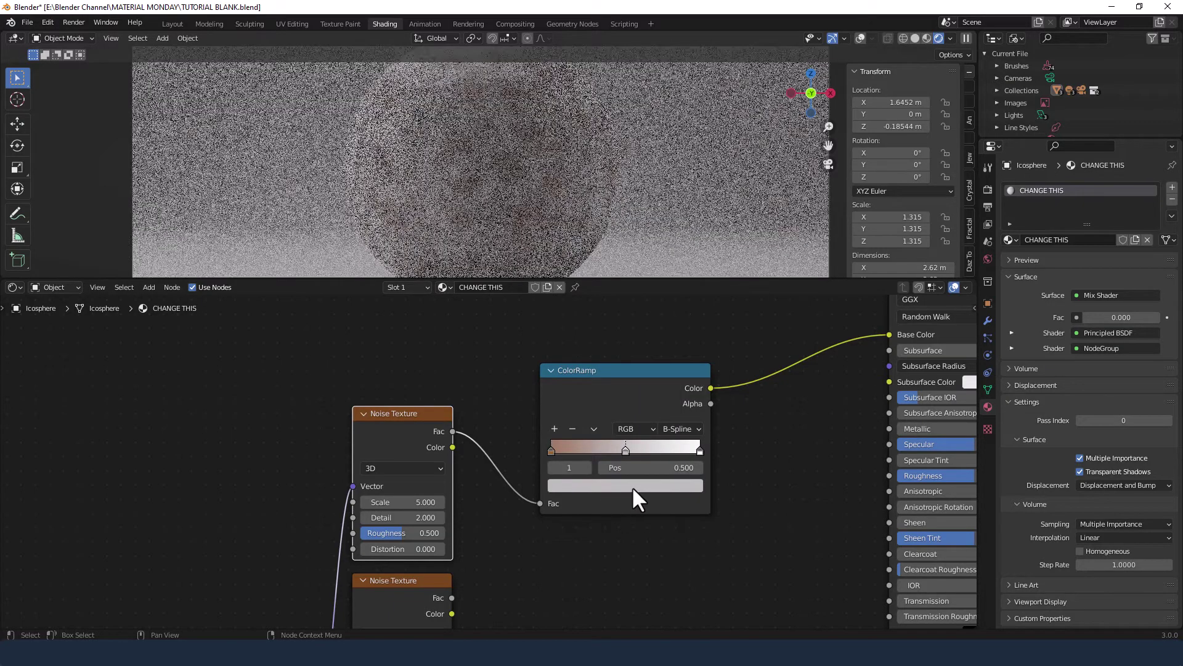
click(631, 485)
click(633, 421)
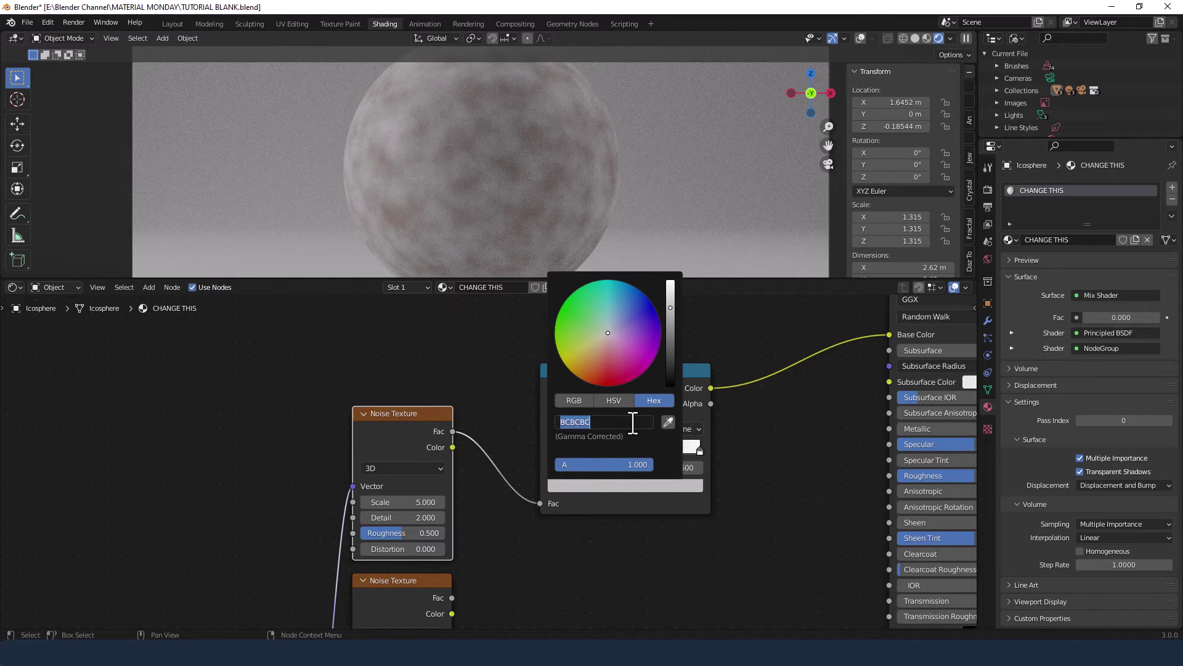
text(4C2409)
key(Return)
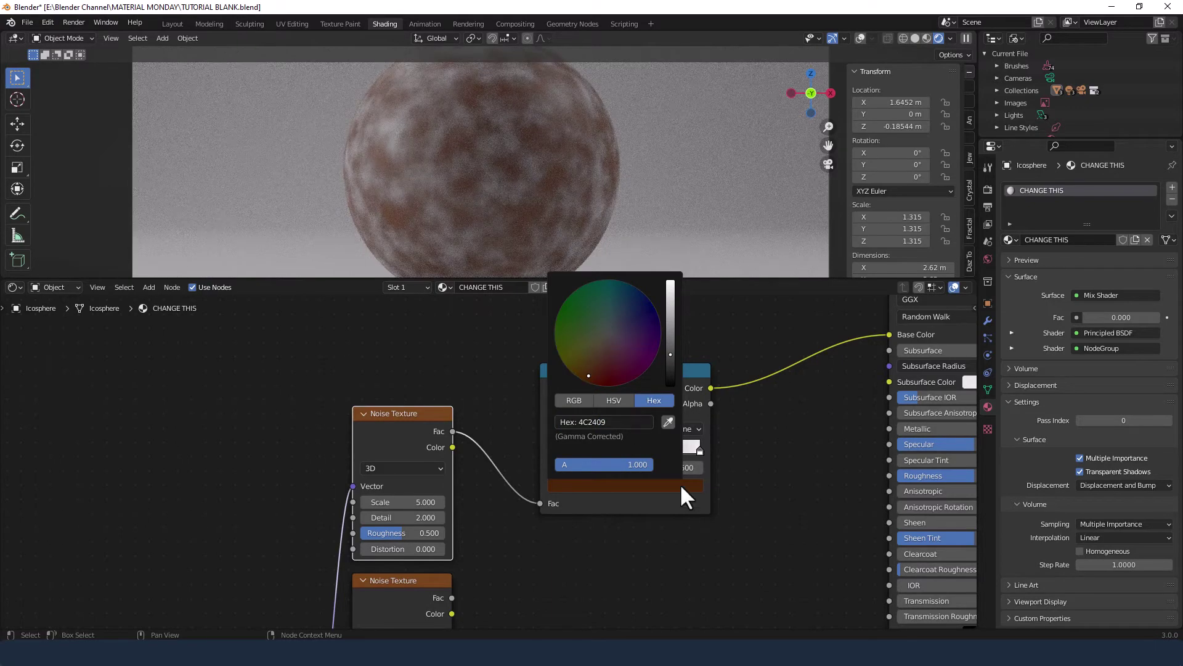
click(700, 450)
click(671, 489)
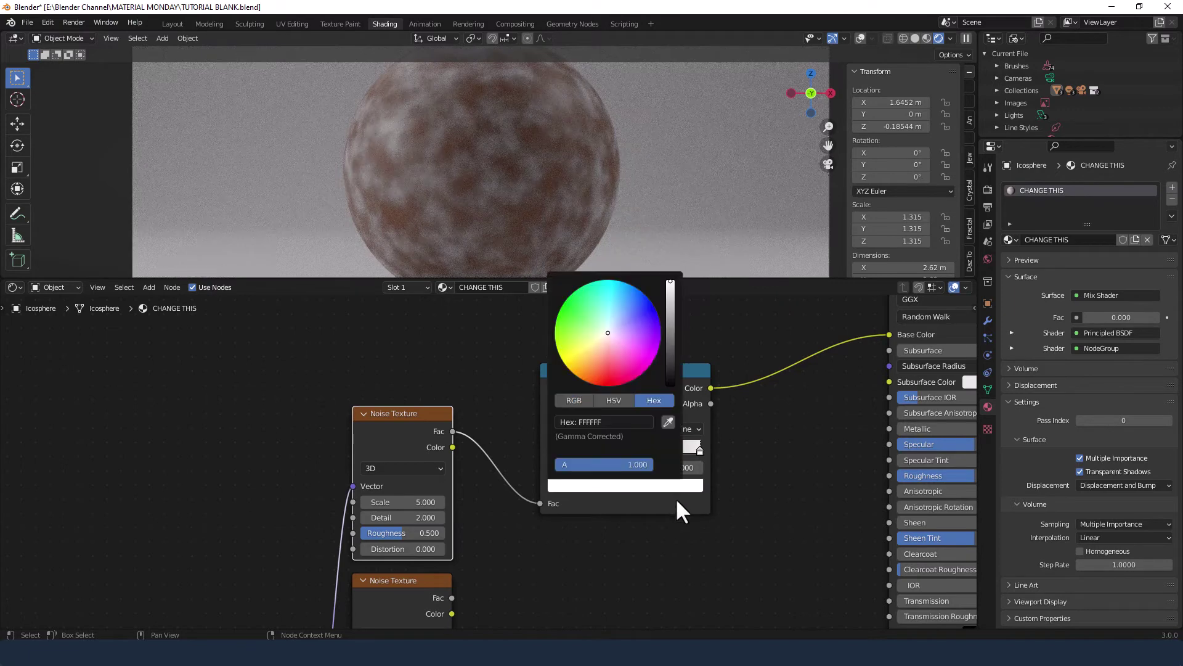
click(603, 487)
click(610, 423)
text(190C03)
key(Return)
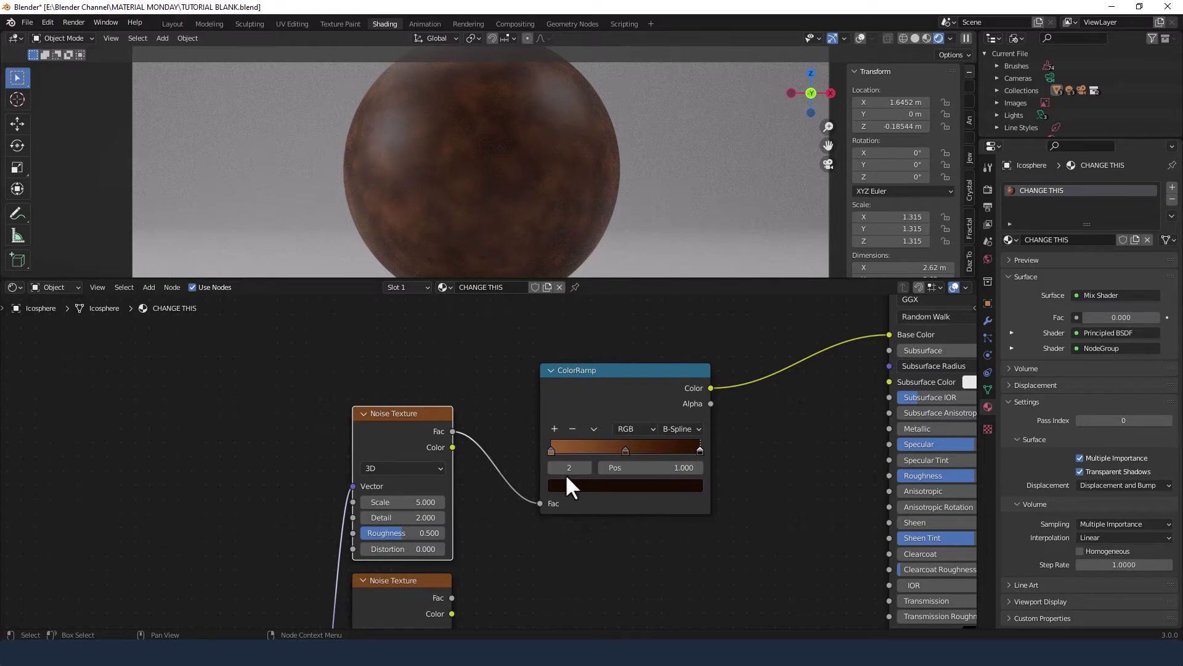
- Slide the outer ColorRamp stops inward and set the left stop to position 0.25
drag(550, 449, 586, 451)
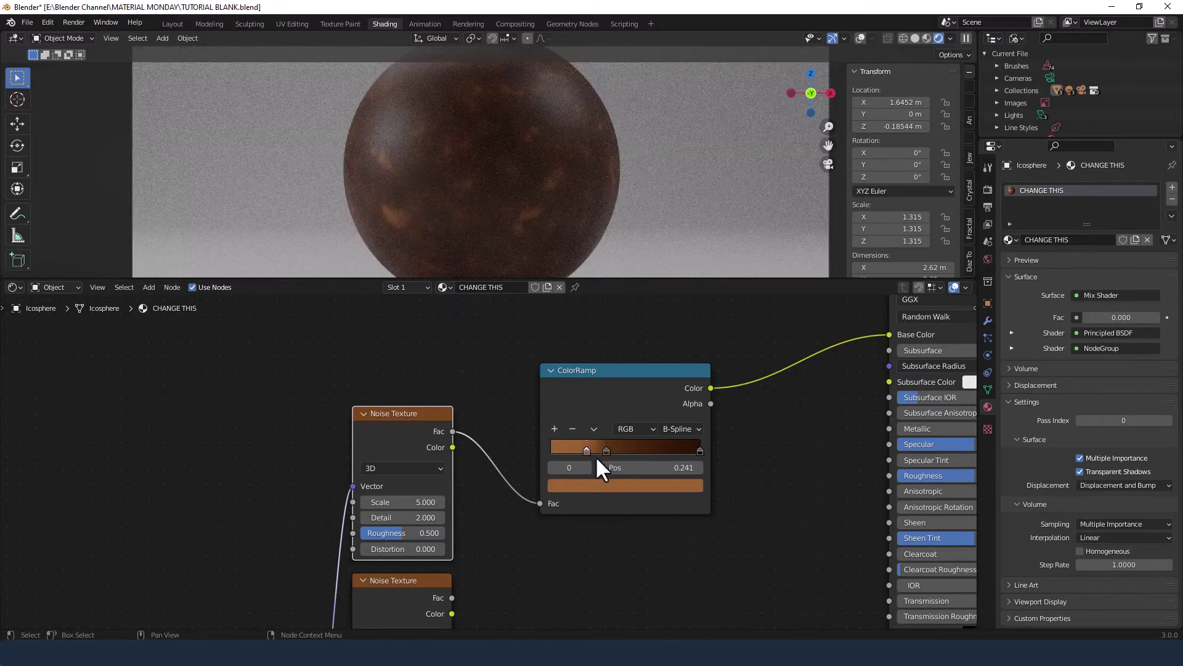
drag(698, 450, 626, 449)
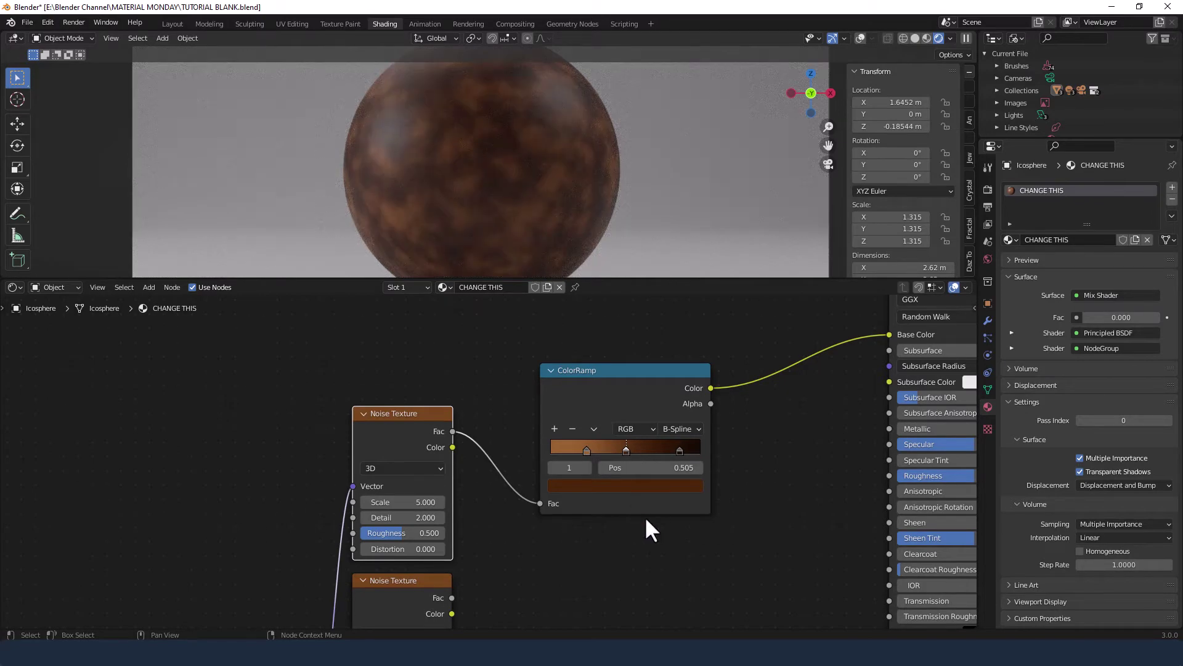
click(585, 450)
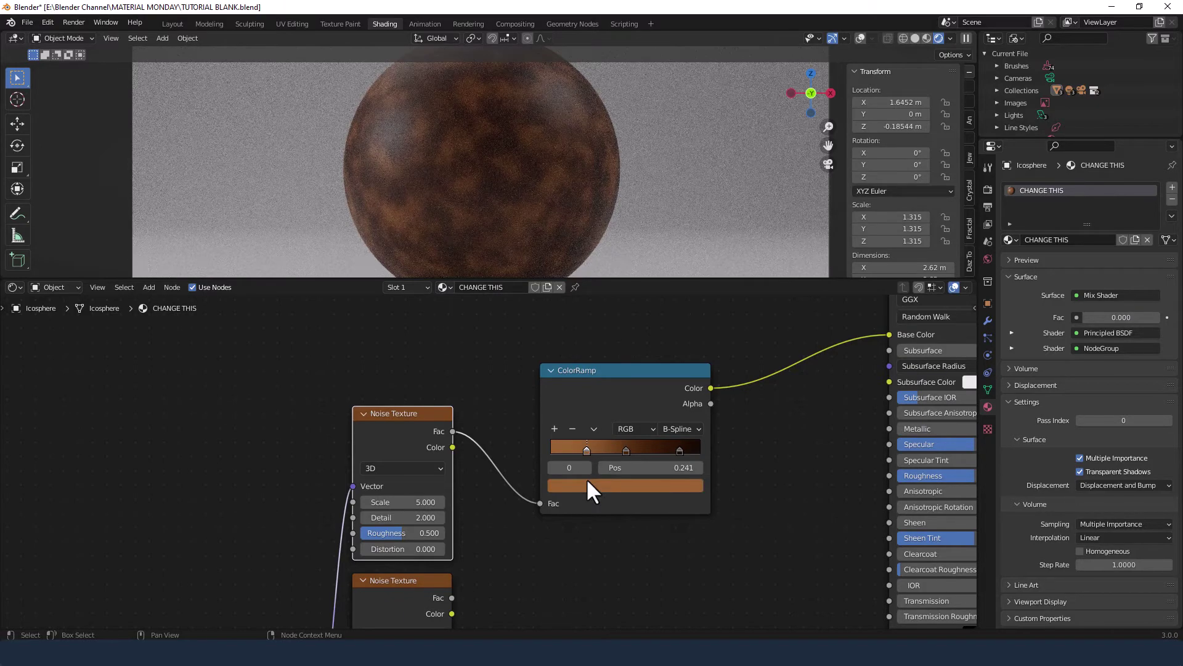
click(647, 467)
text(0.25)
key(Return)
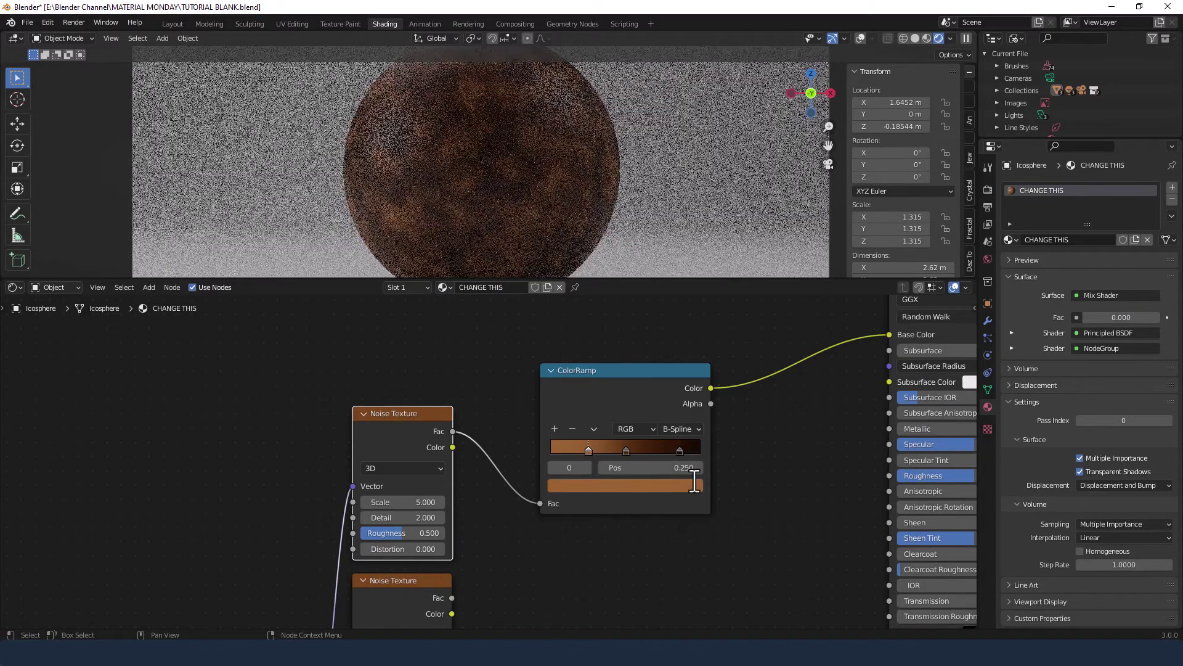
- Set the middle stop to position 0.5 and the right stop to 0.85
click(625, 450)
click(643, 467)
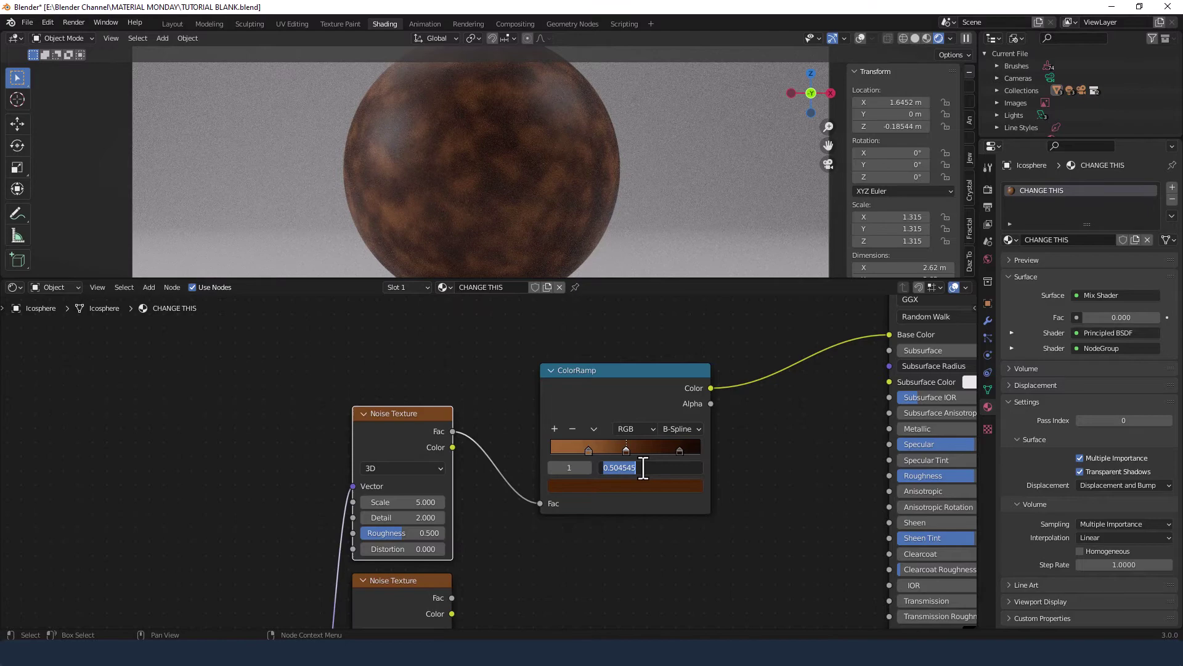
text(0.5)
key(Return)
click(680, 451)
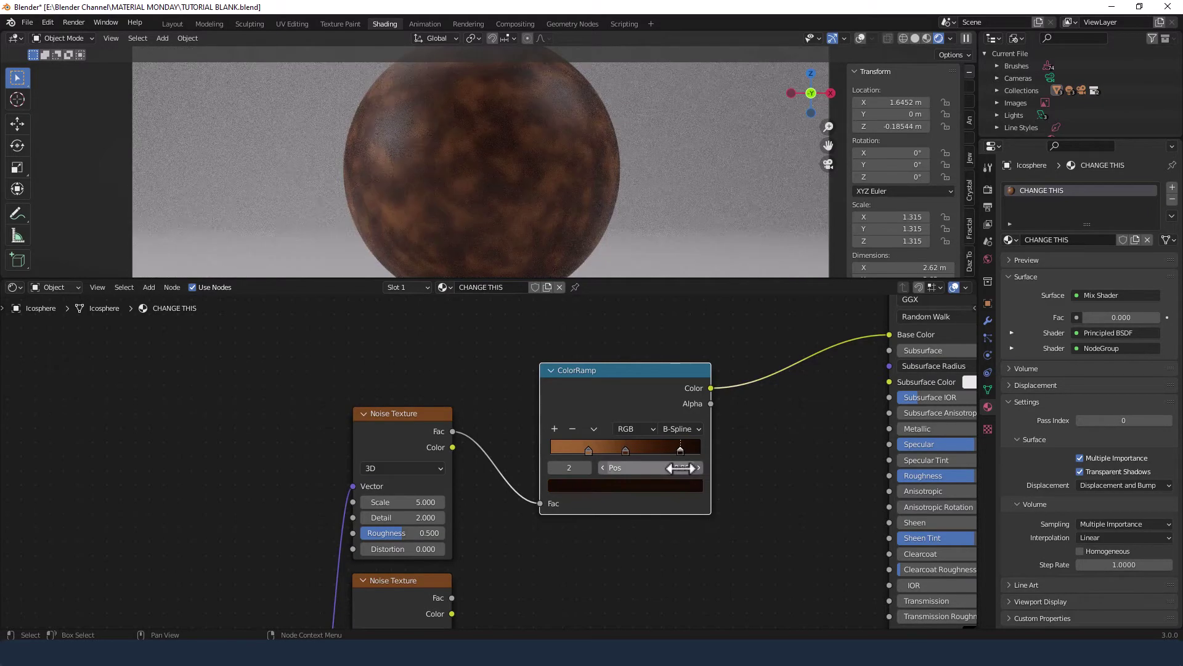
click(681, 467)
text(.85)
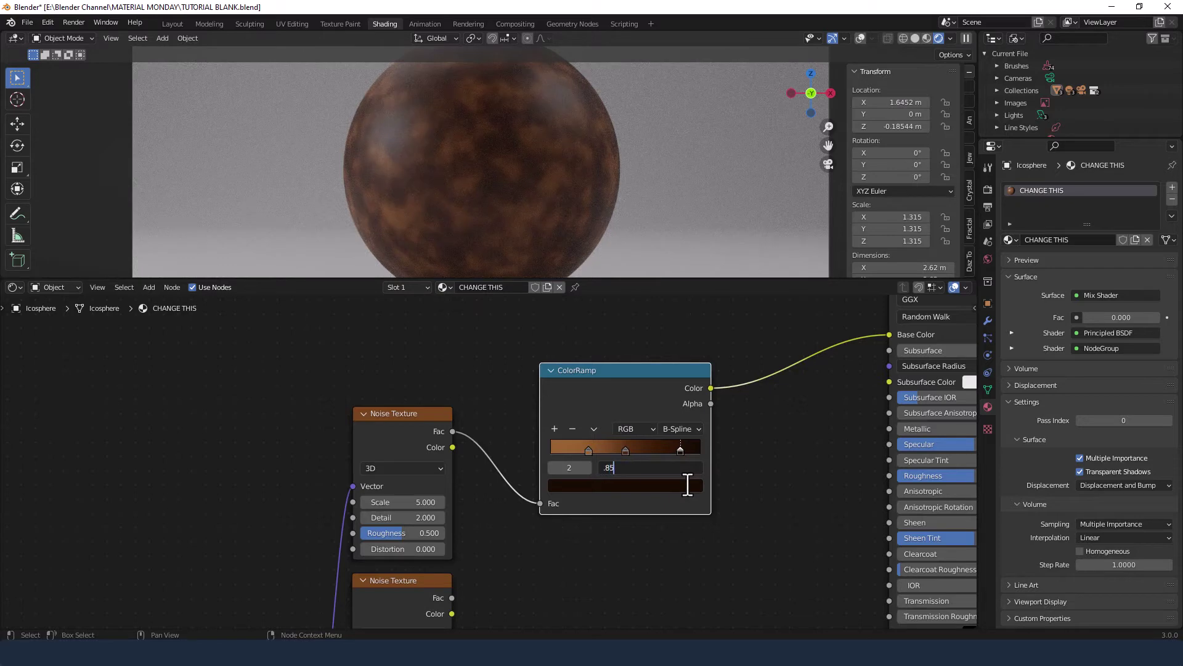
key(Return)
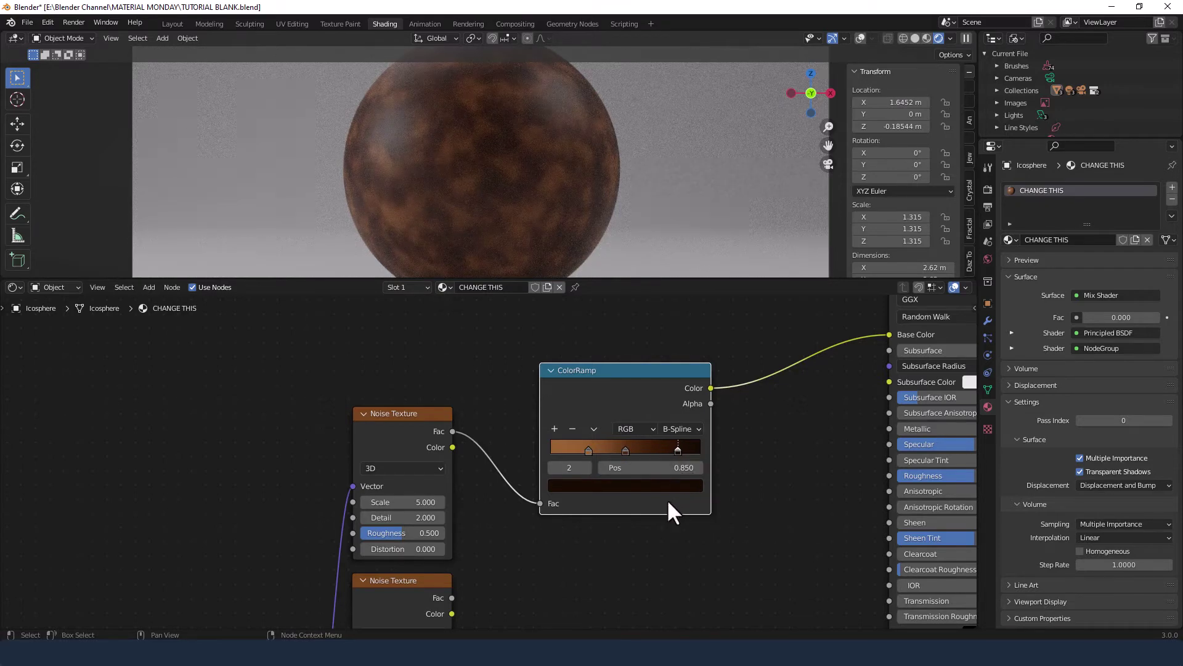
- Add a second black-to-white ColorRamp node beside the brown ramp
scroll(667, 498, down, 2)
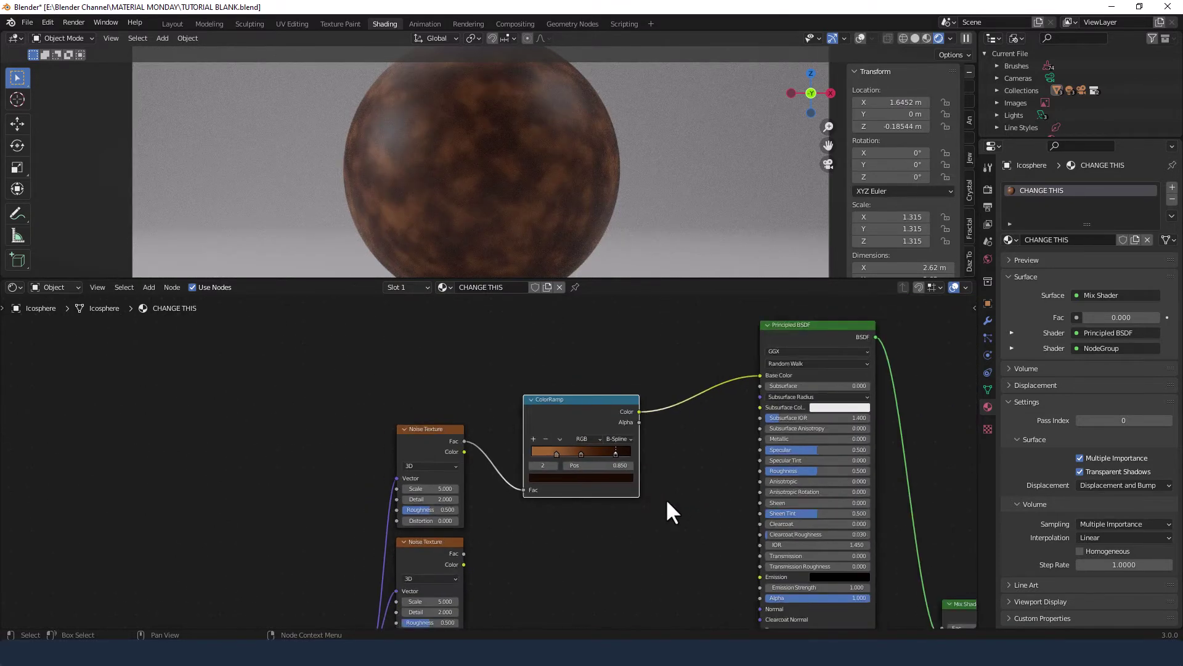
scroll(665, 498, down, 1)
middle_drag(663, 499, 664, 443)
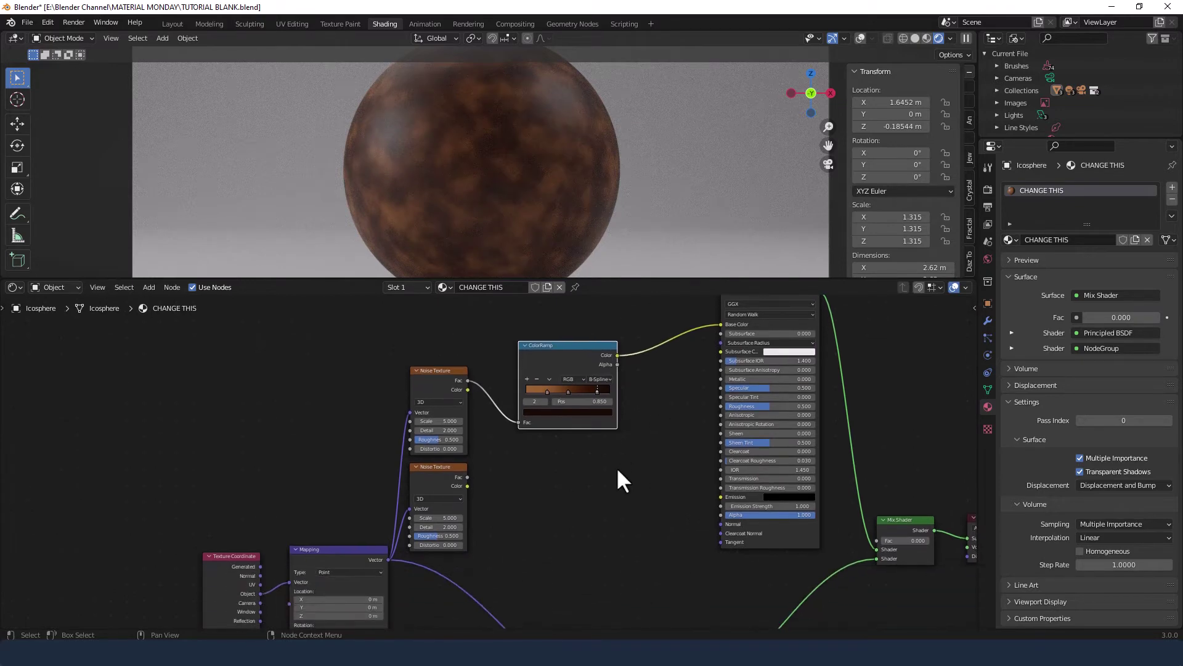
click(647, 463)
key(shift+a)
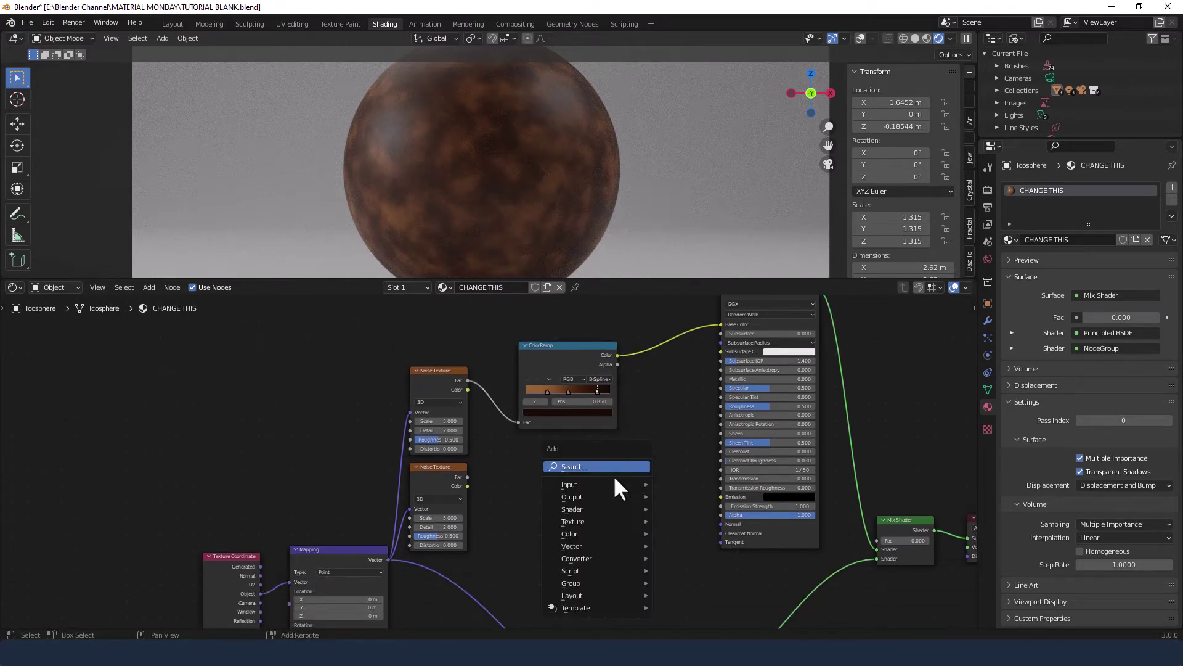
click(584, 476)
text(colo)
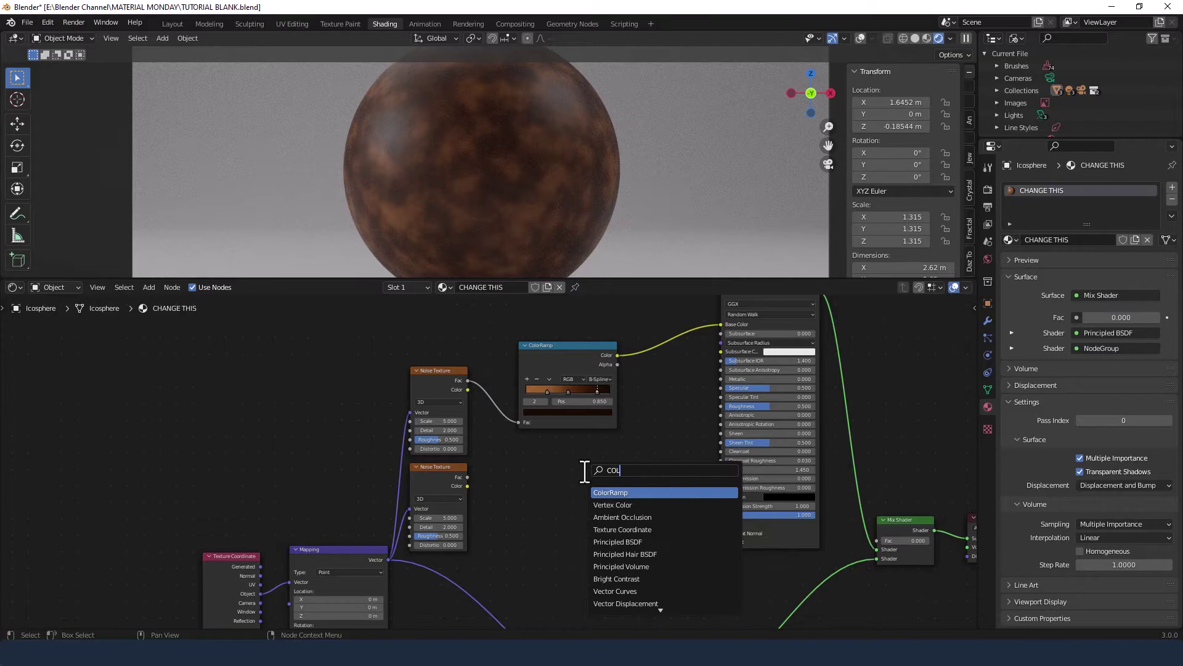
key(Return)
click(545, 446)
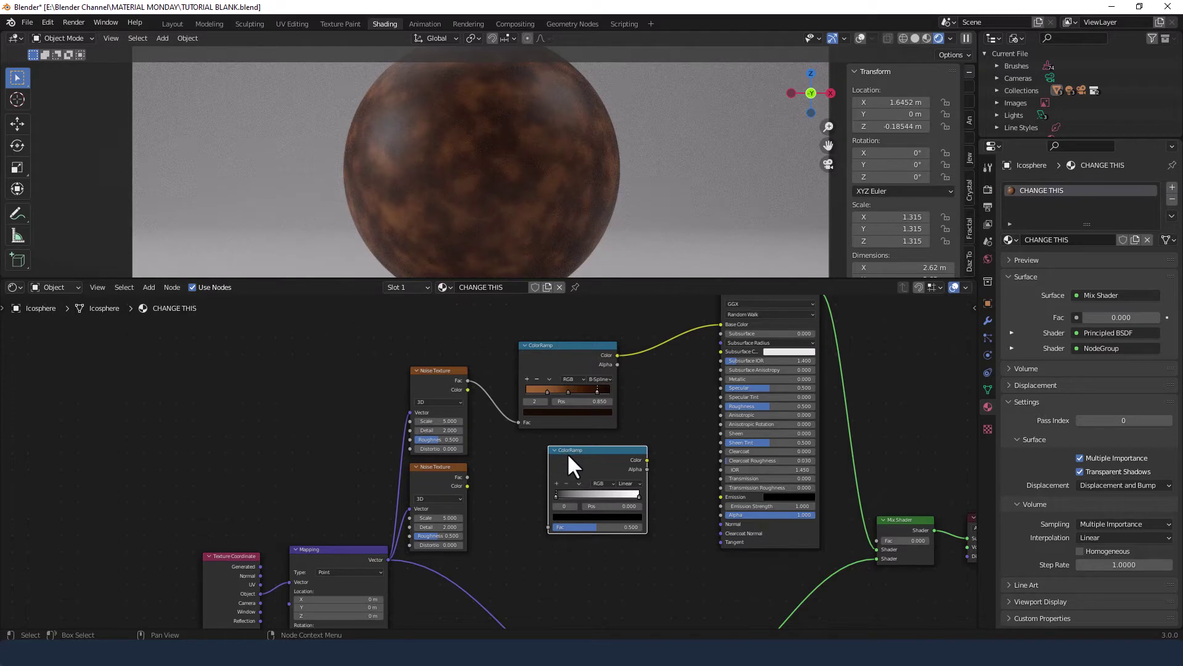
drag(567, 452, 615, 449)
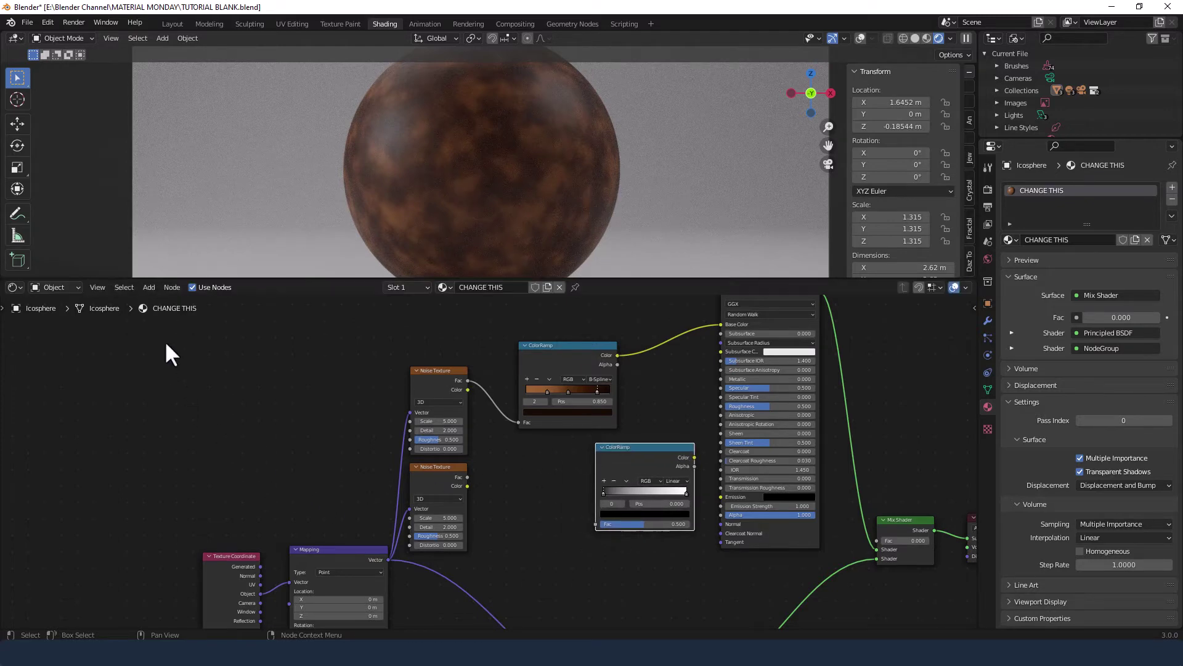
- Move the texture nodes and first ColorRamp further left, then reposition the new ramp
drag(165, 341, 523, 567)
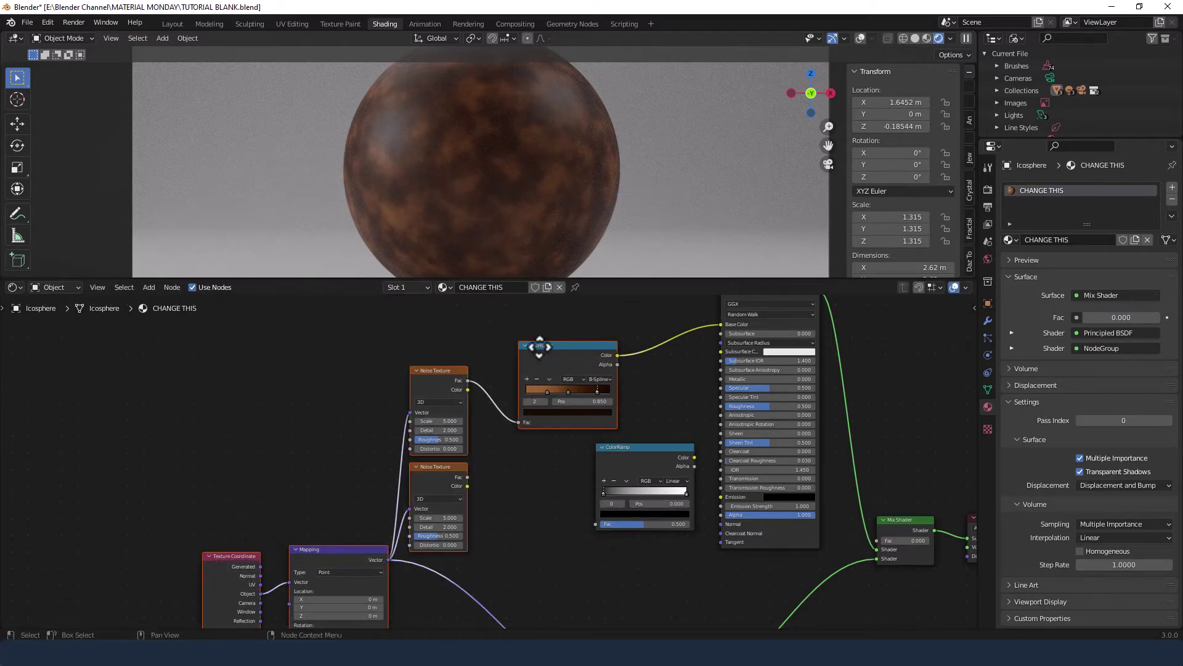
click(443, 343)
drag(636, 451, 604, 386)
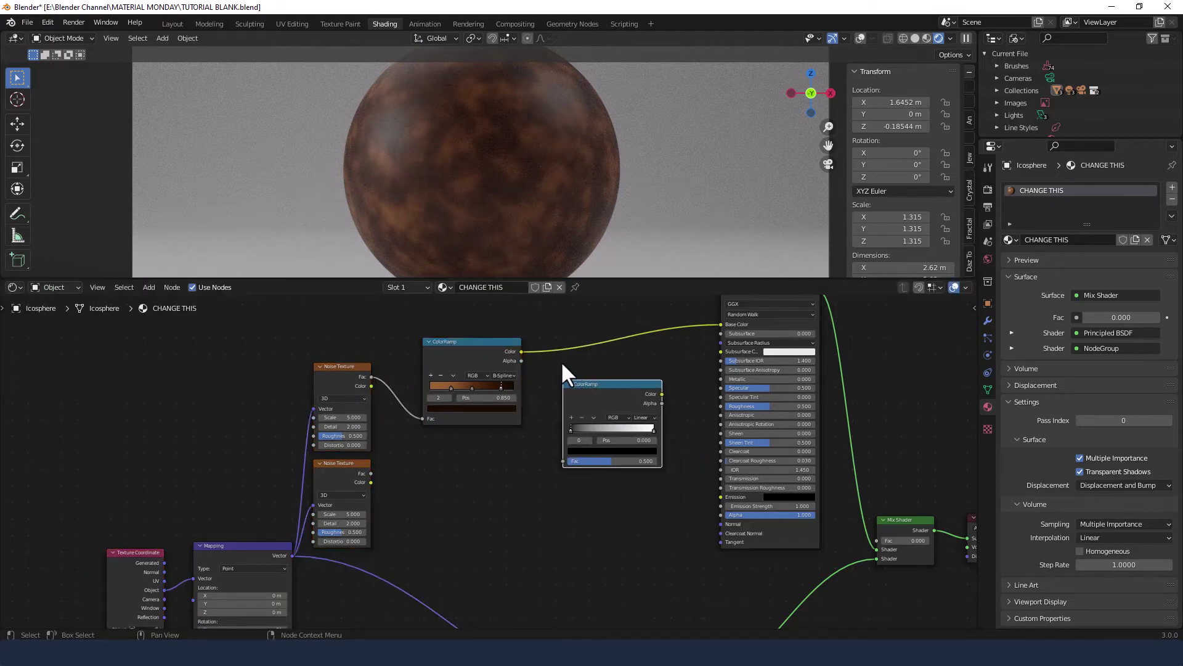
- Feed the rust ColorRamp's Color into a second ColorRamp that drives the Principled BSDF Roughness
click(520, 349)
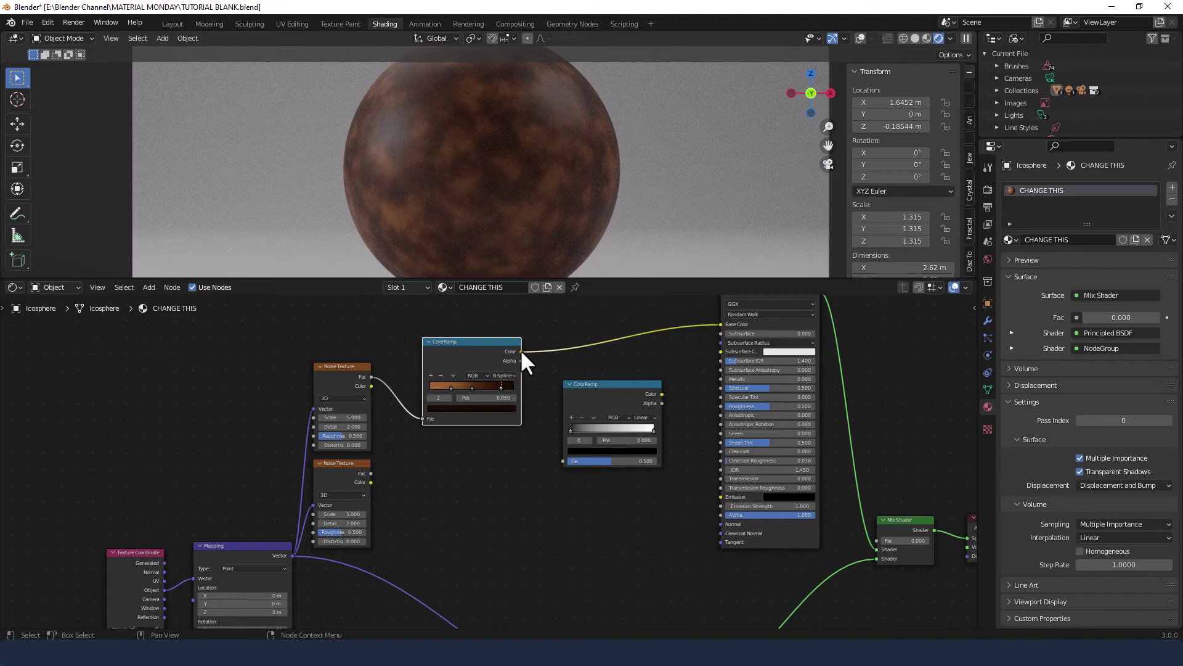
drag(521, 351, 563, 461)
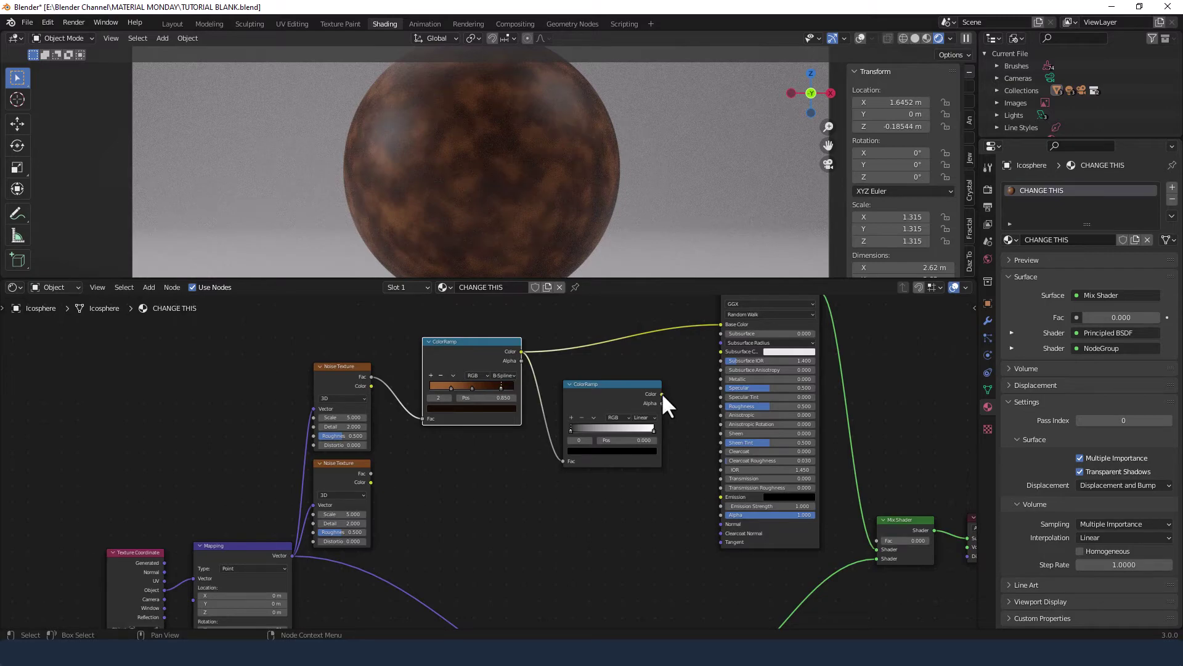
drag(662, 394, 716, 405)
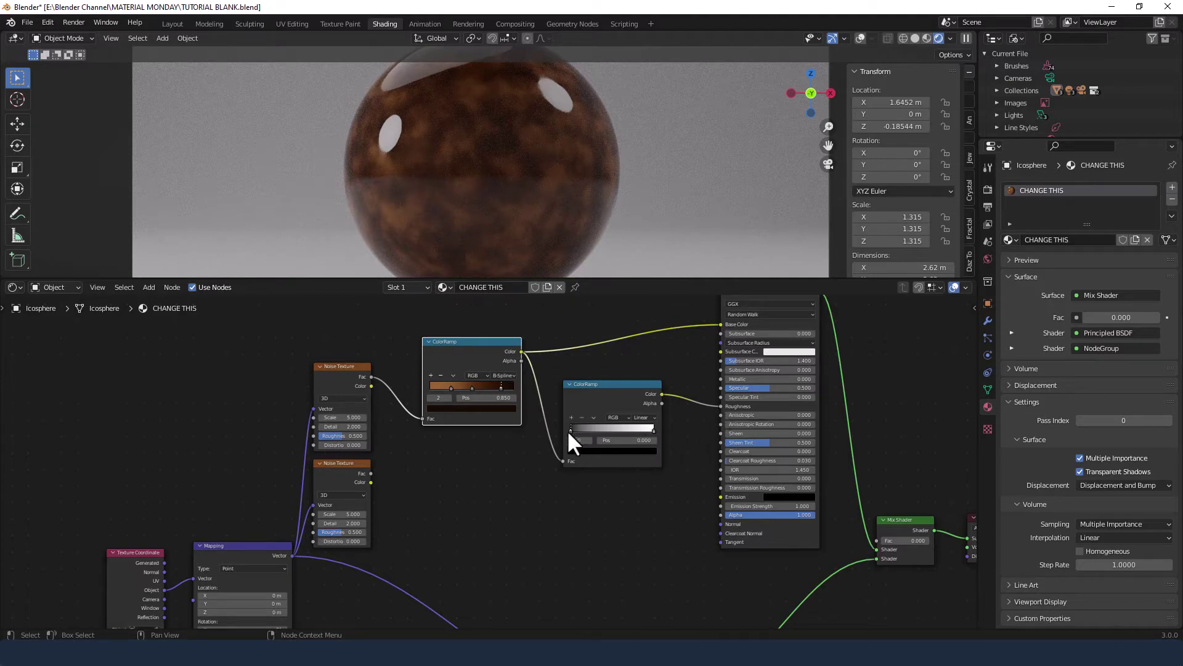
scroll(573, 432, up, 2)
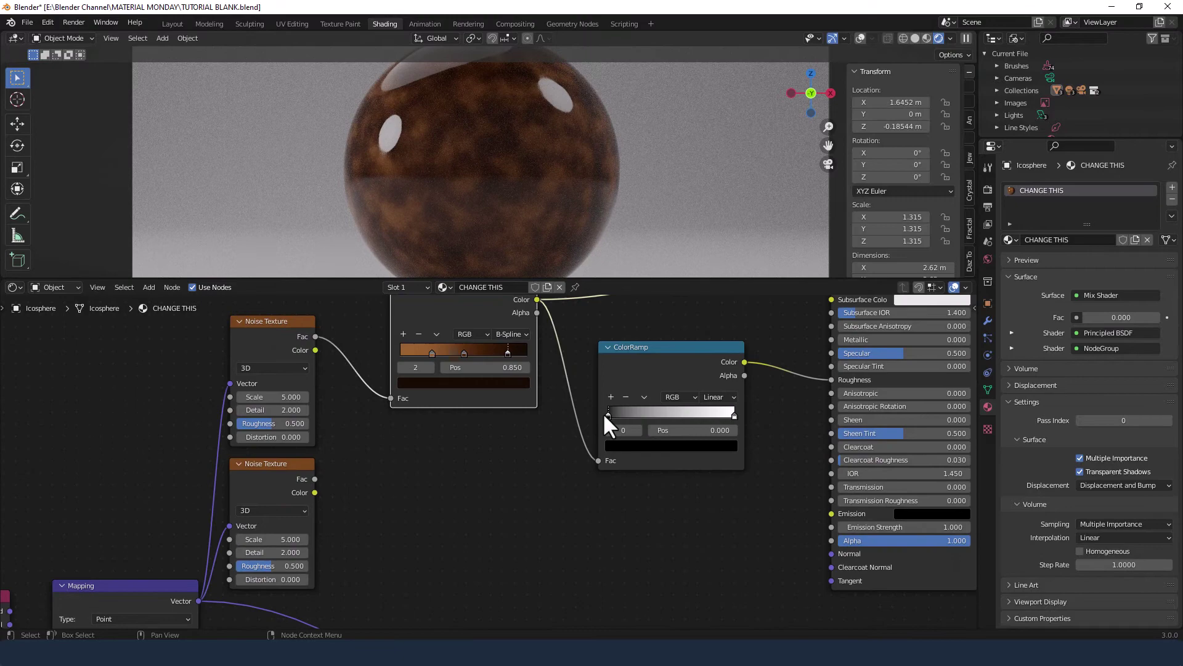
- Set the second ramp's black stop position to 0.150
mouse_move(608, 413)
mouse_down()
mouse_move(720, 415)
mouse_move(584, 416)
mouse_up()
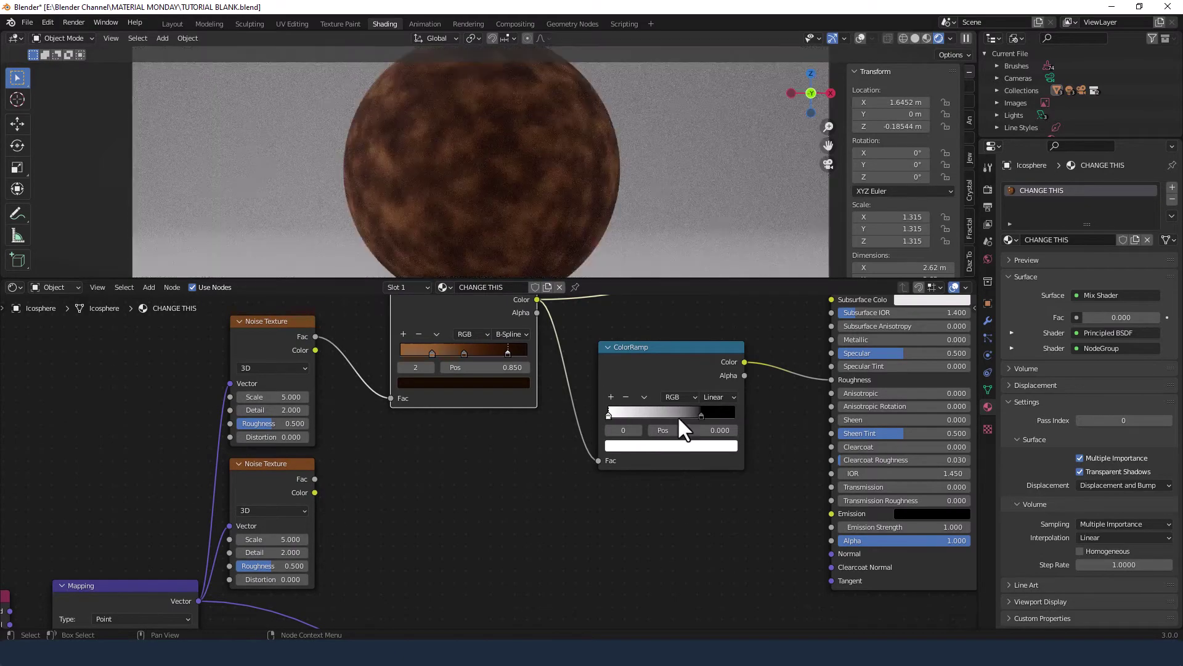
drag(700, 414, 622, 416)
click(653, 430)
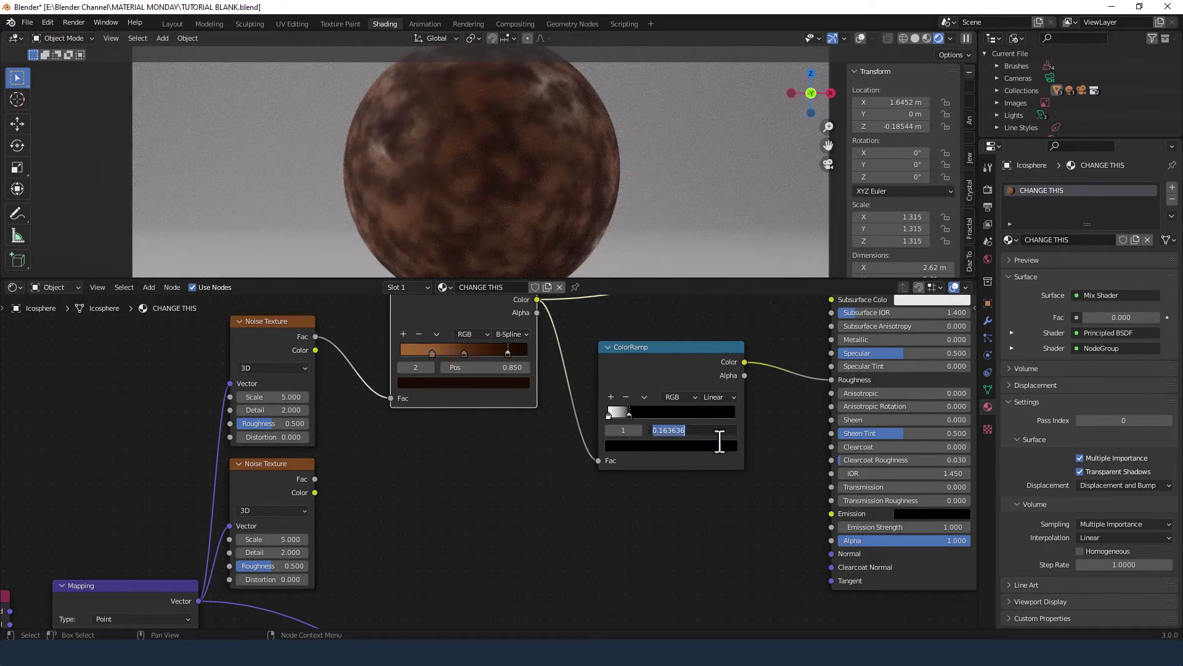
text(.15)
key(Return)
drag(684, 430, 693, 429)
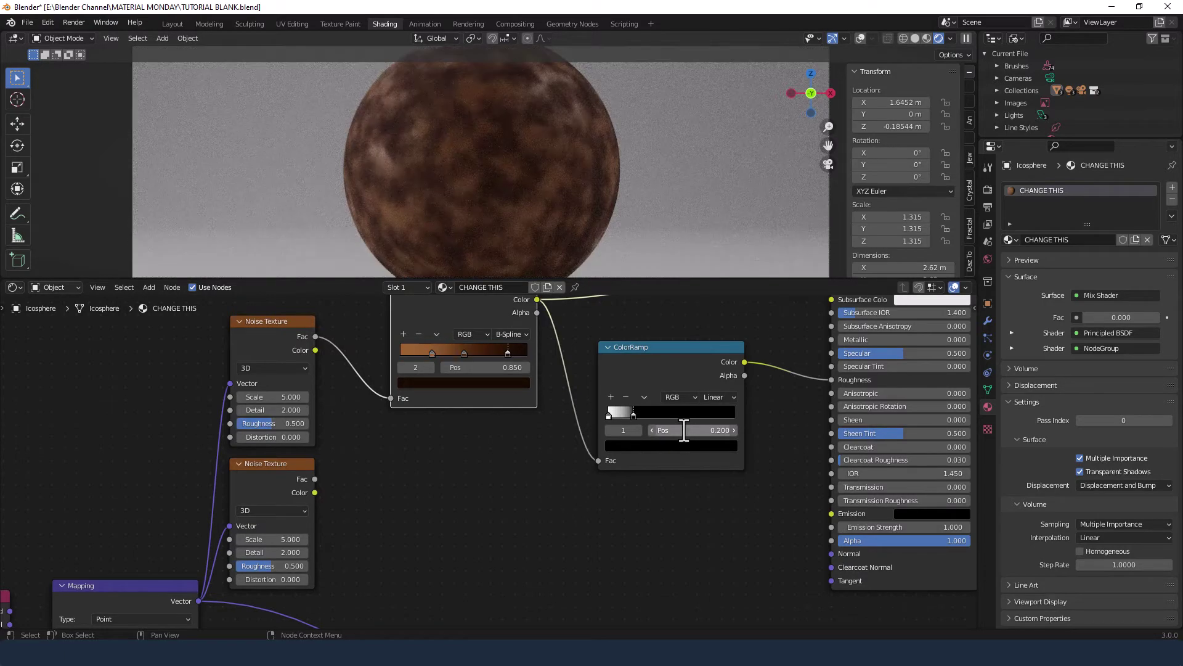
click(685, 429)
text(0.1)
key(Return)
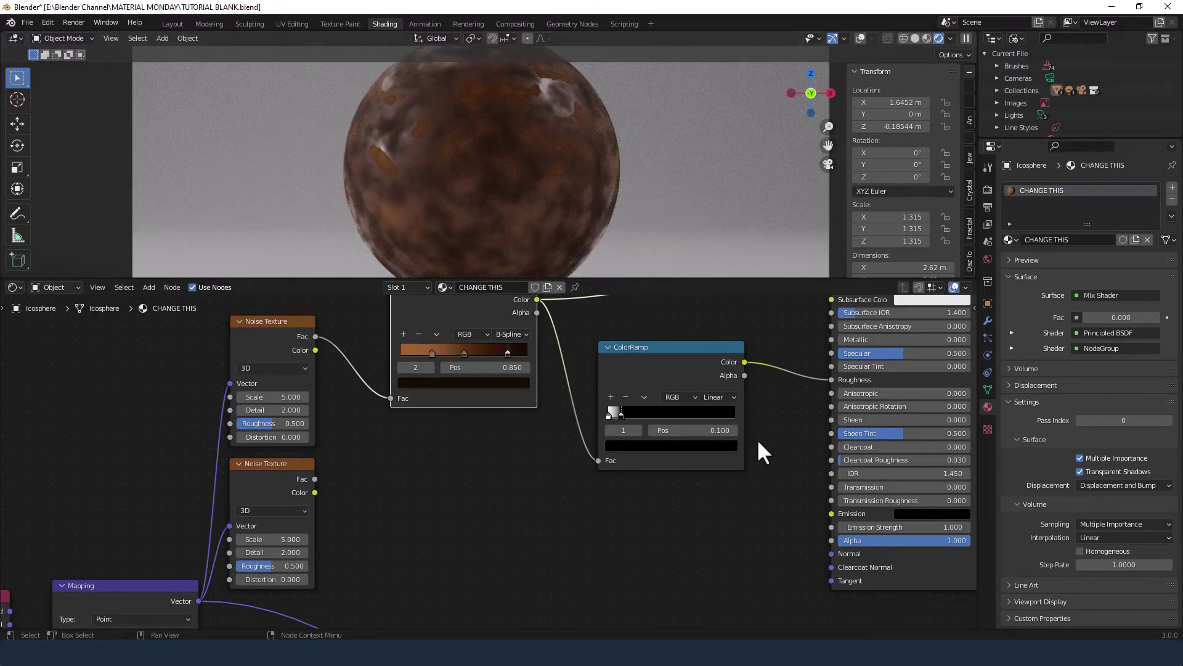
click(721, 431)
text(.1)
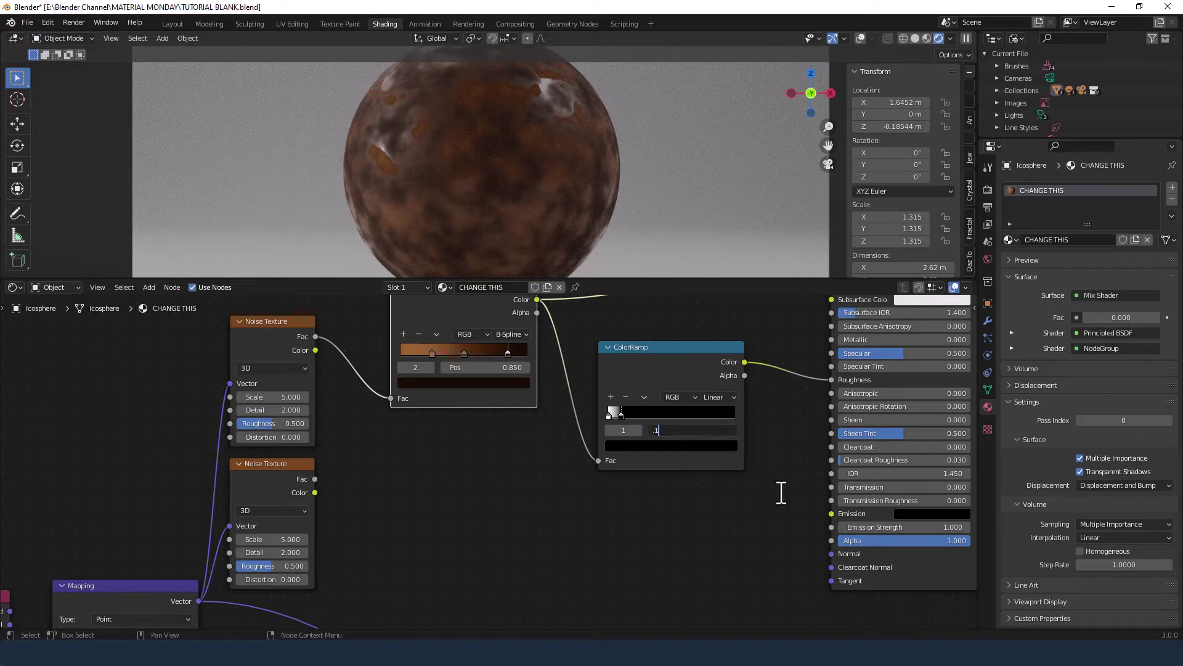
text(5)
key(Return)
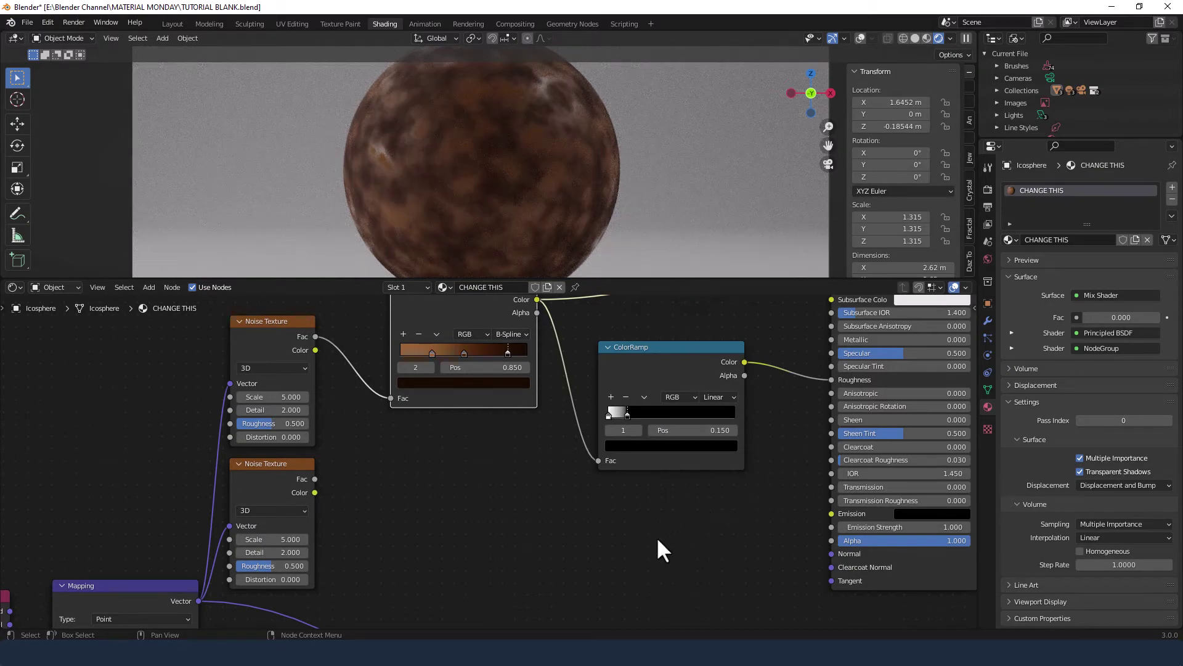
middle_drag(657, 538, 645, 501)
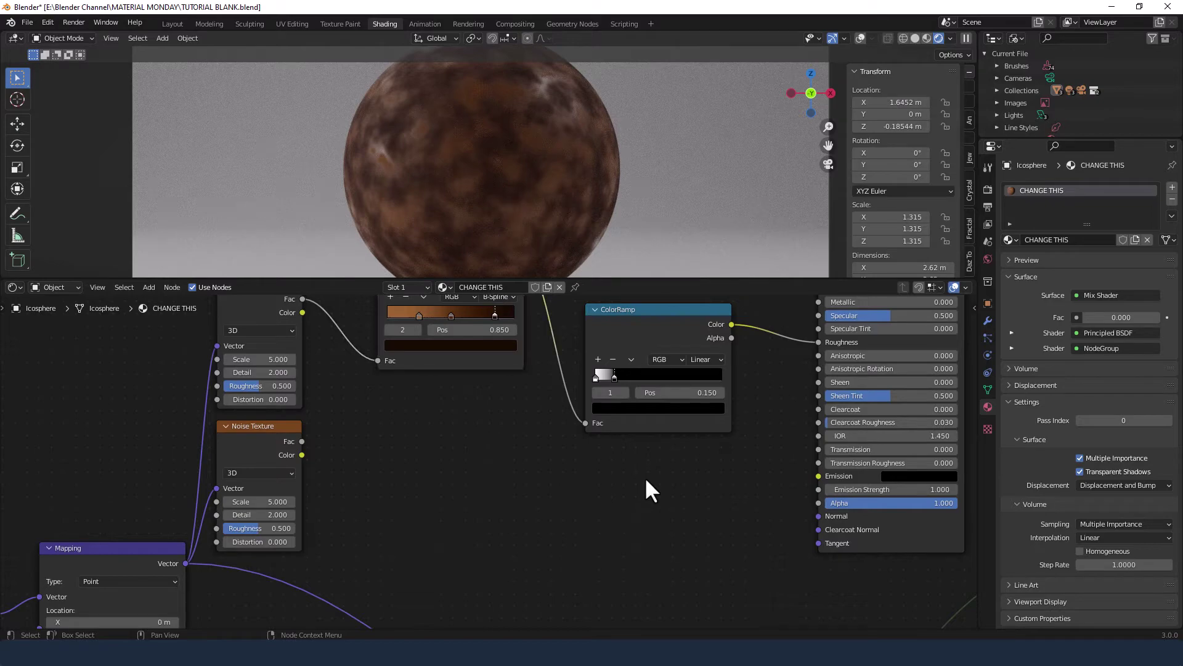
- Add a Bump node below the ramps and feed the rust colour into its Height
key(shift+a)
click(646, 478)
text(BUMP)
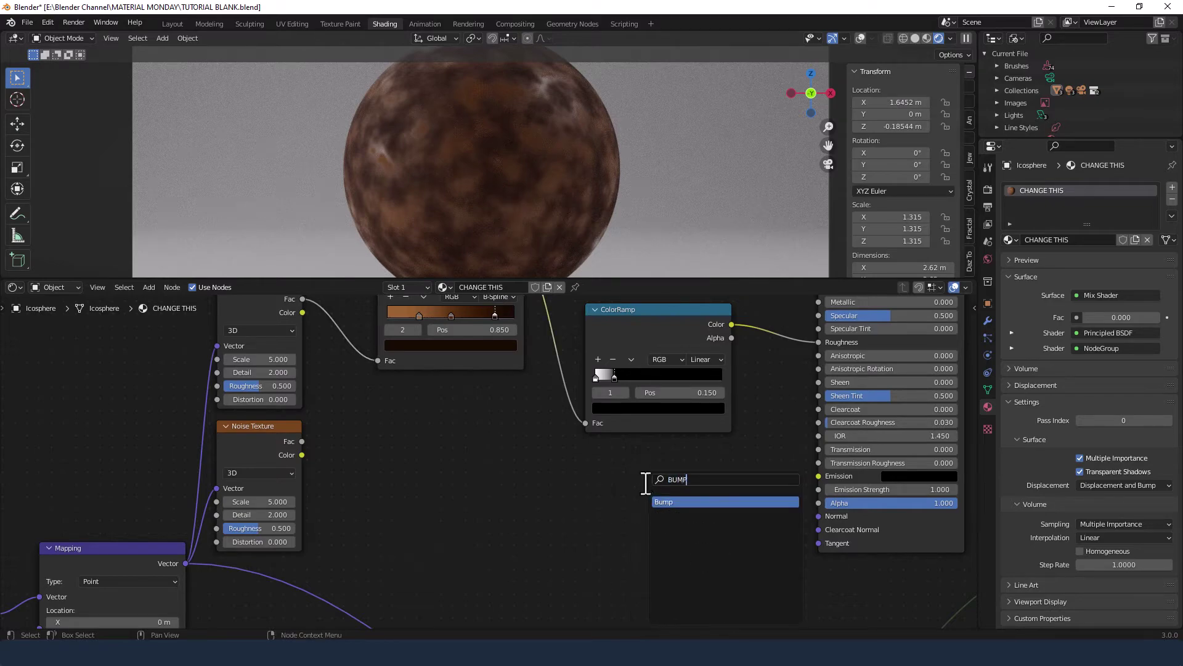
key(Return)
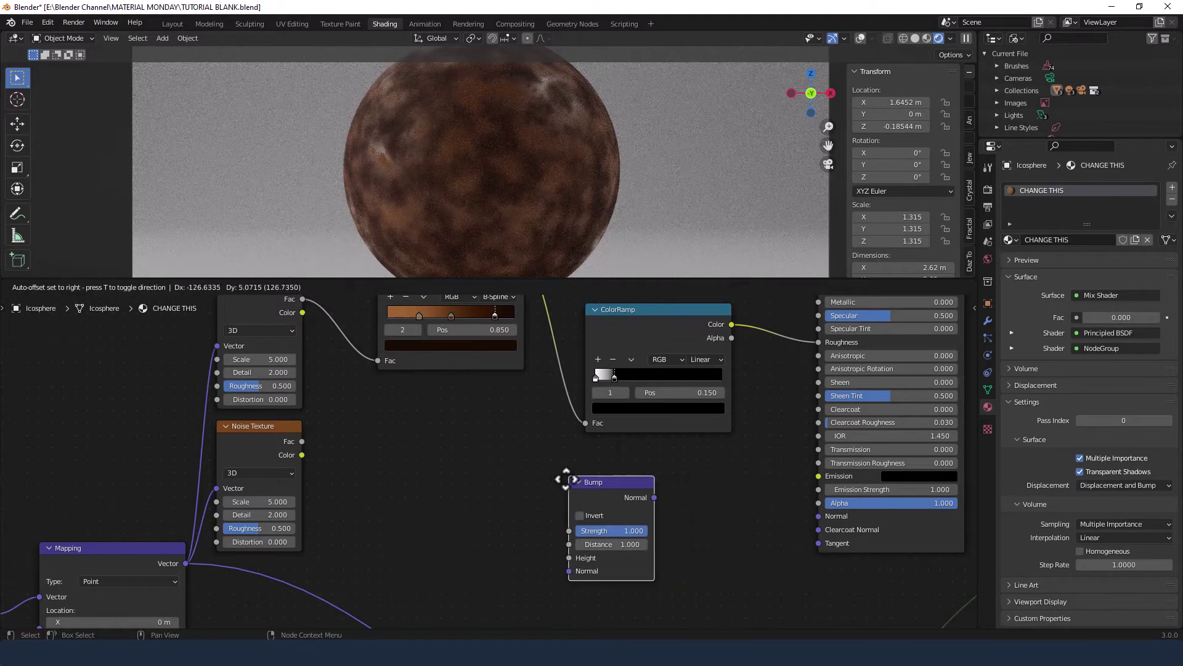
click(575, 473)
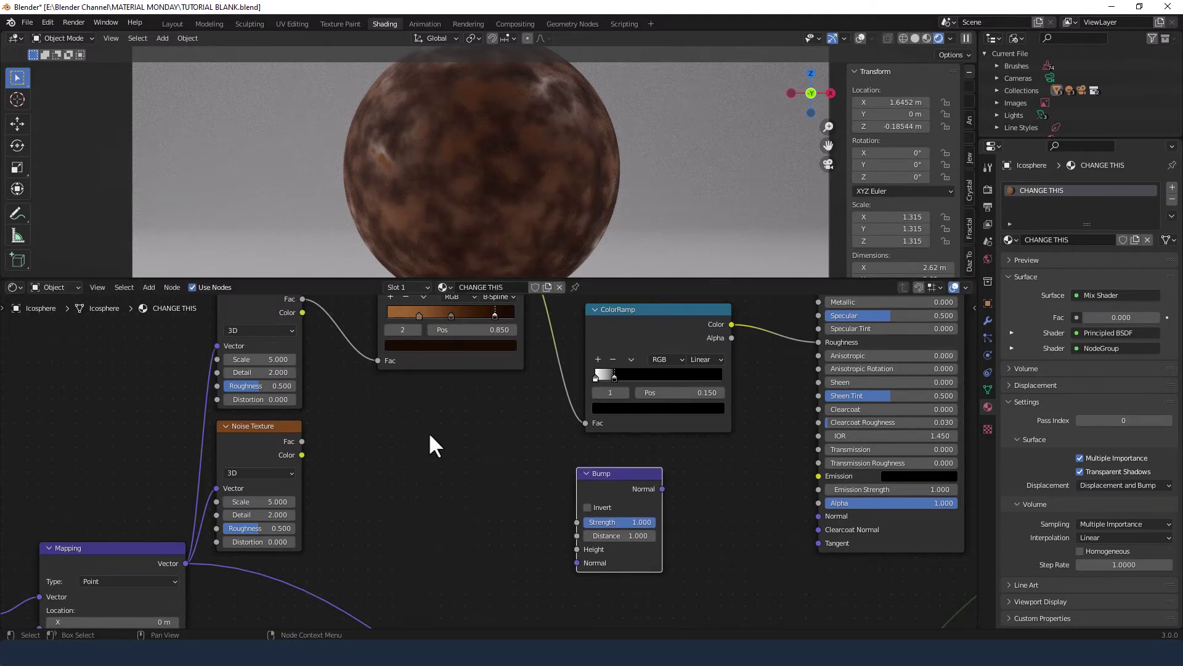
middle_drag(430, 443, 373, 493)
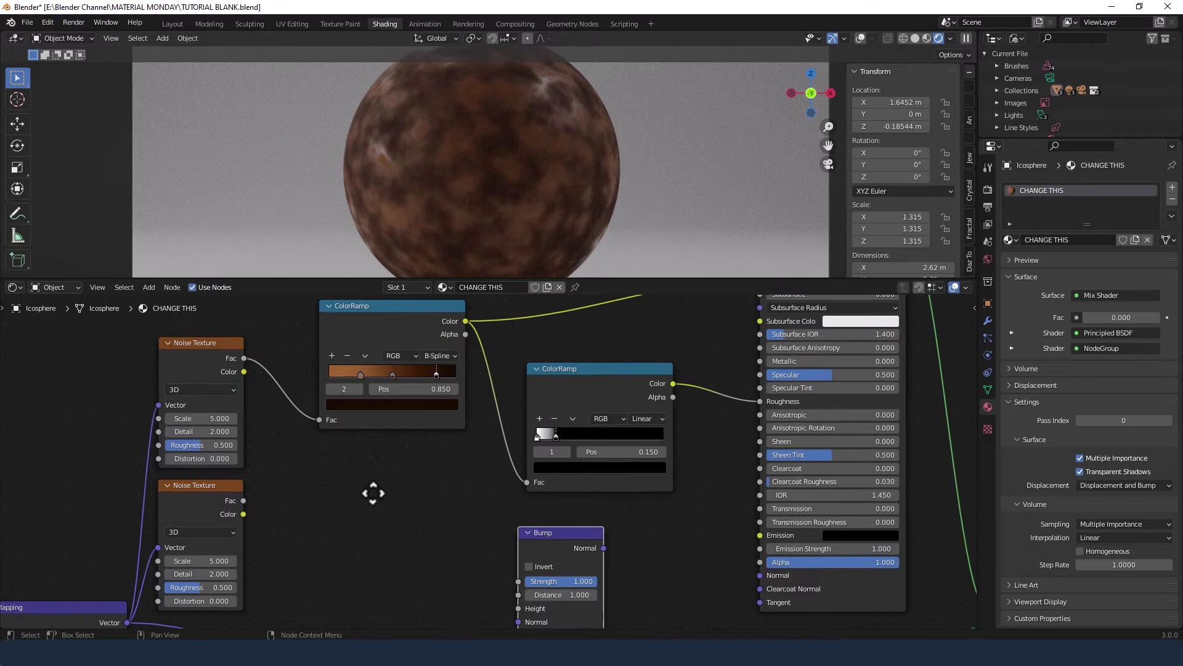
scroll(371, 491, down, 1)
scroll(371, 491, down, 1)
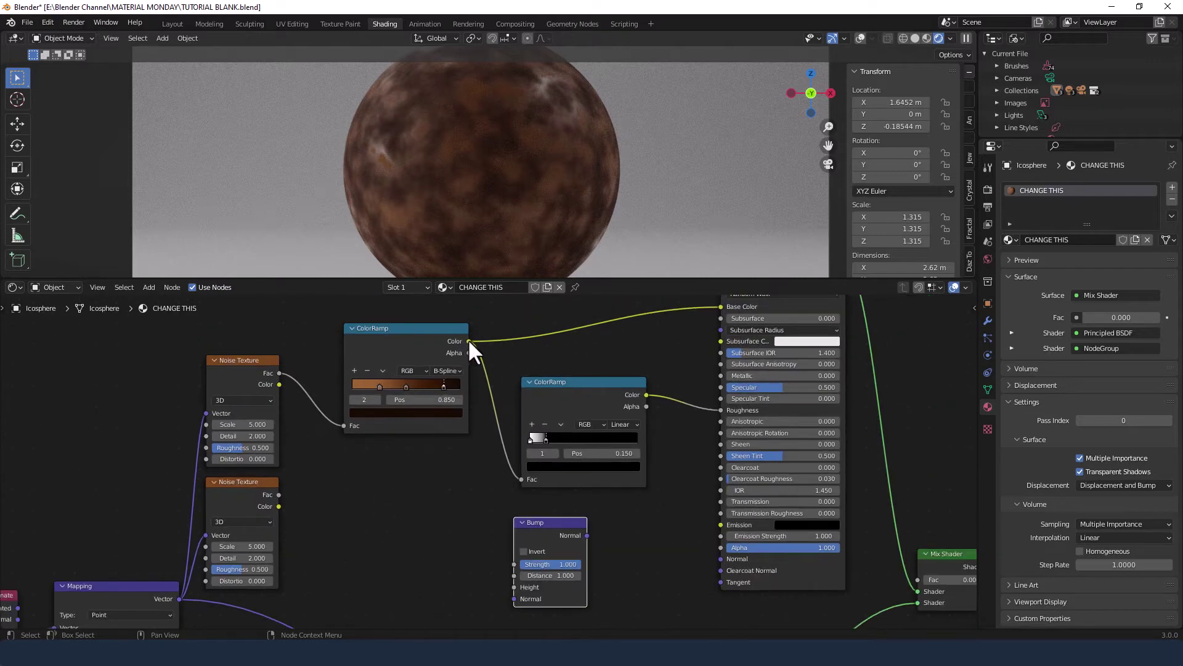
drag(469, 341, 514, 587)
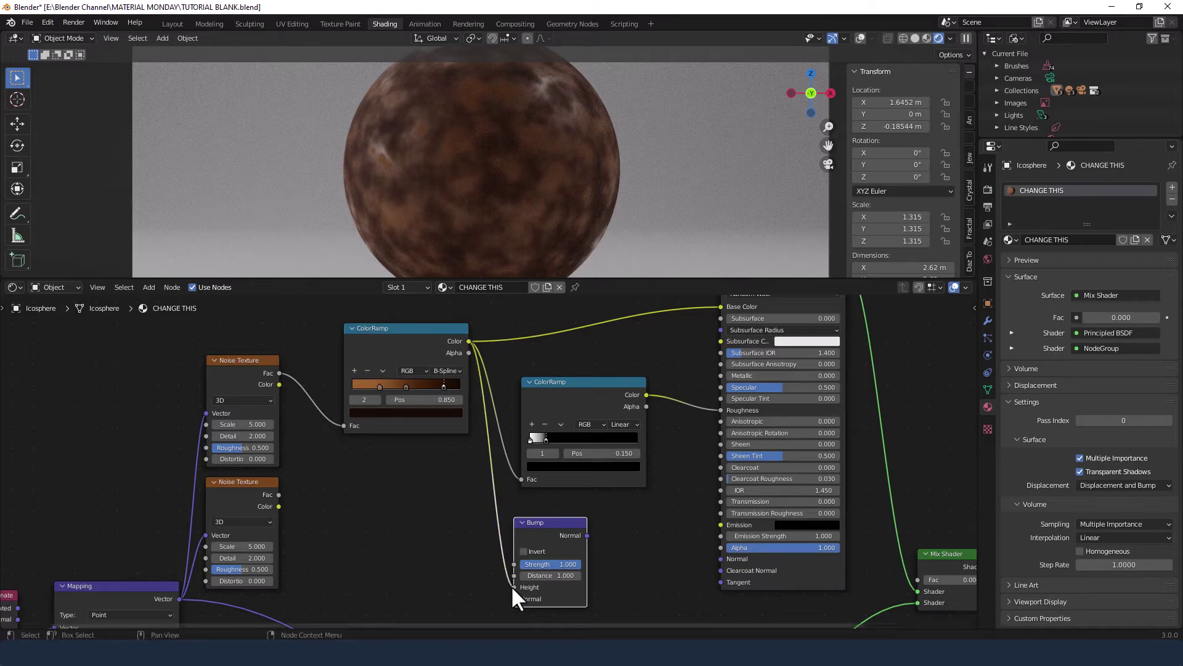
drag(547, 525, 554, 514)
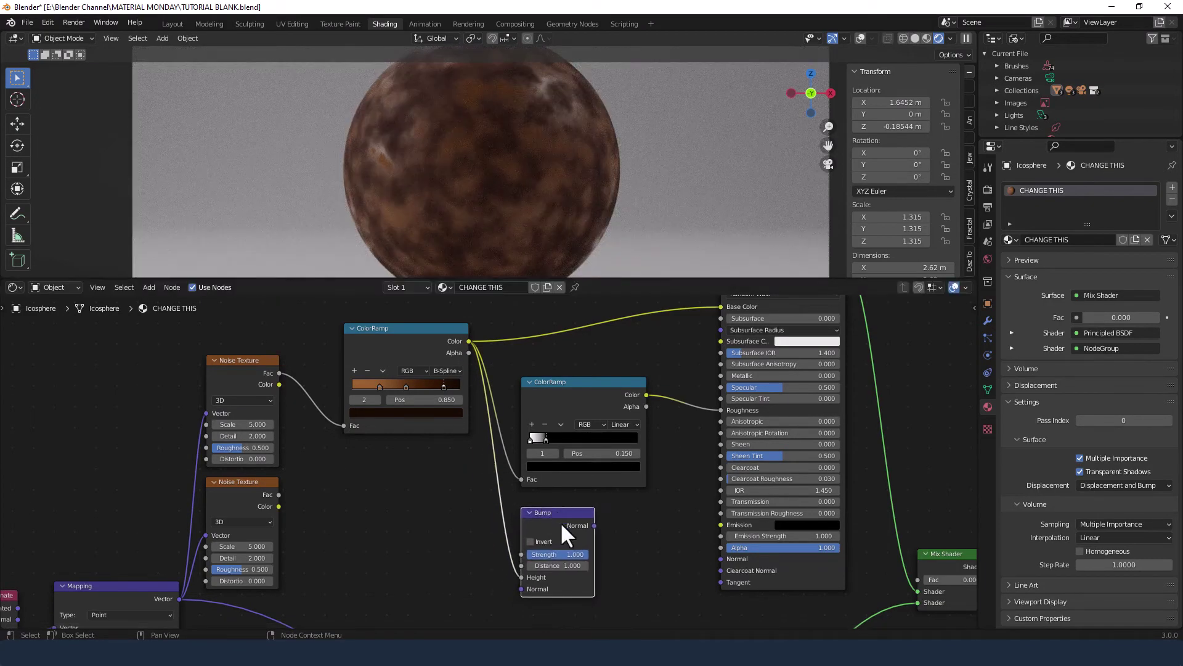
- Duplicate the Bump, chain it into the Principled Normal, and set its Strength to 2
key(shift+d)
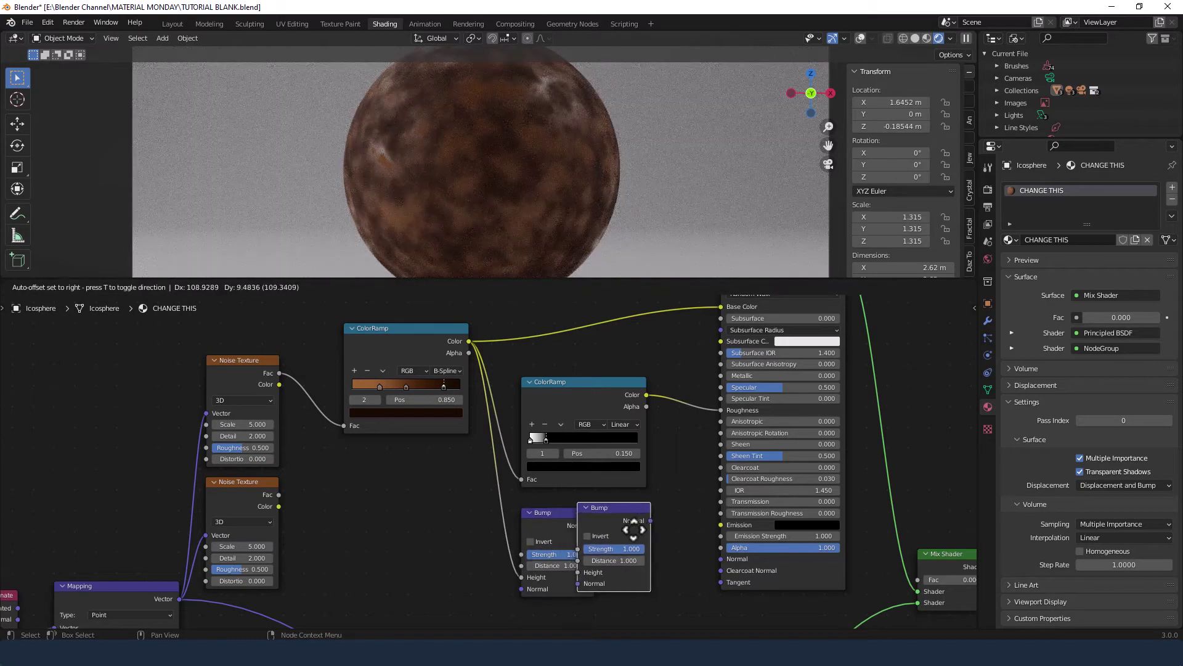
click(662, 530)
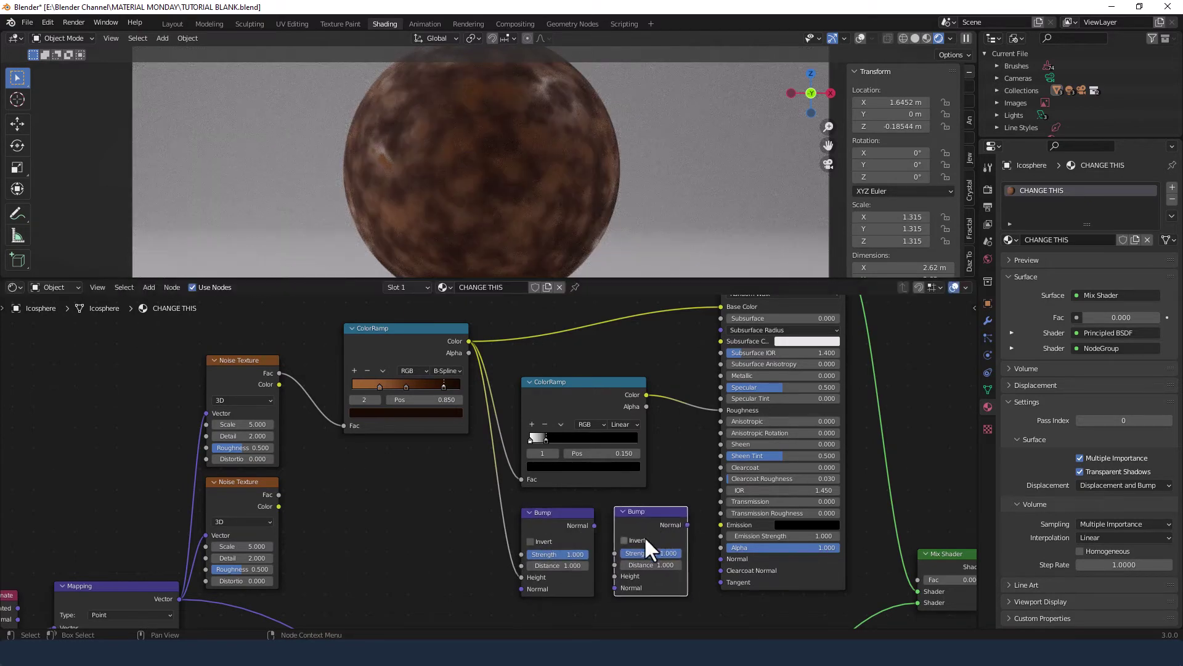
click(593, 526)
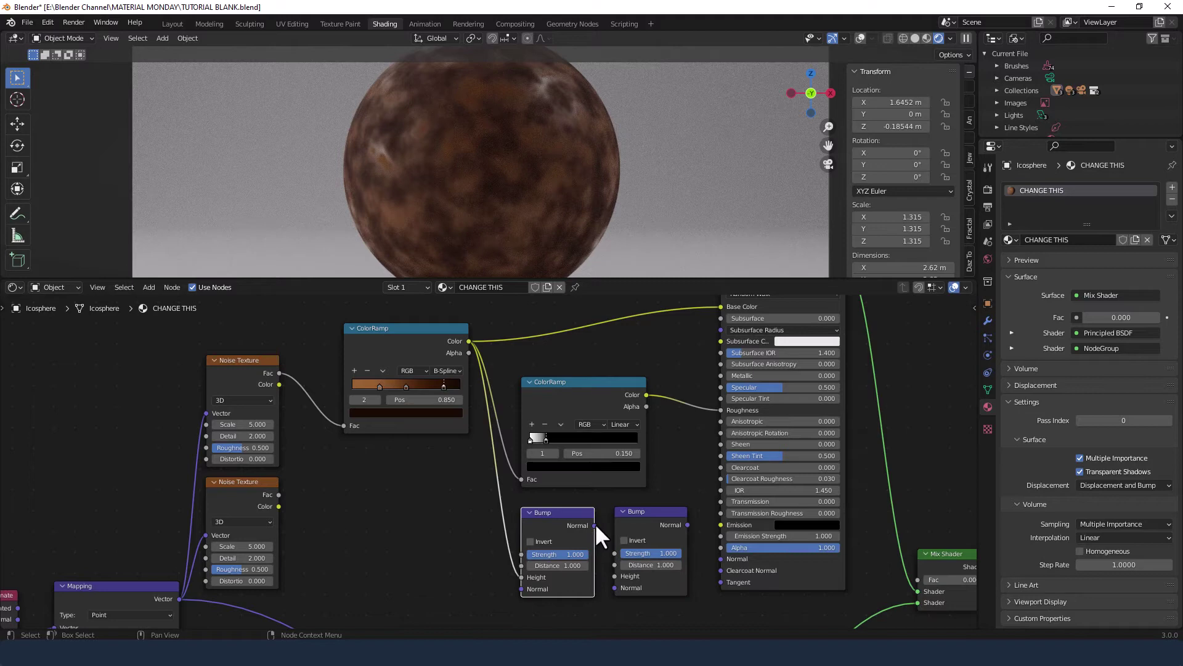
drag(595, 525, 613, 587)
drag(688, 524, 719, 556)
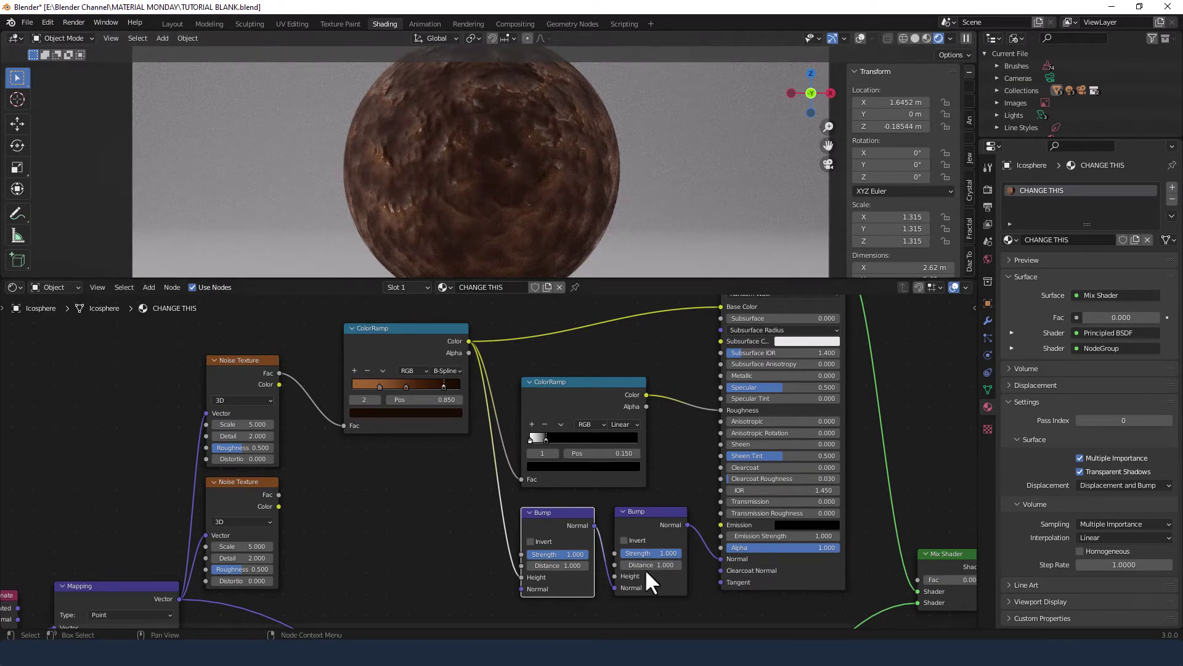
click(678, 553)
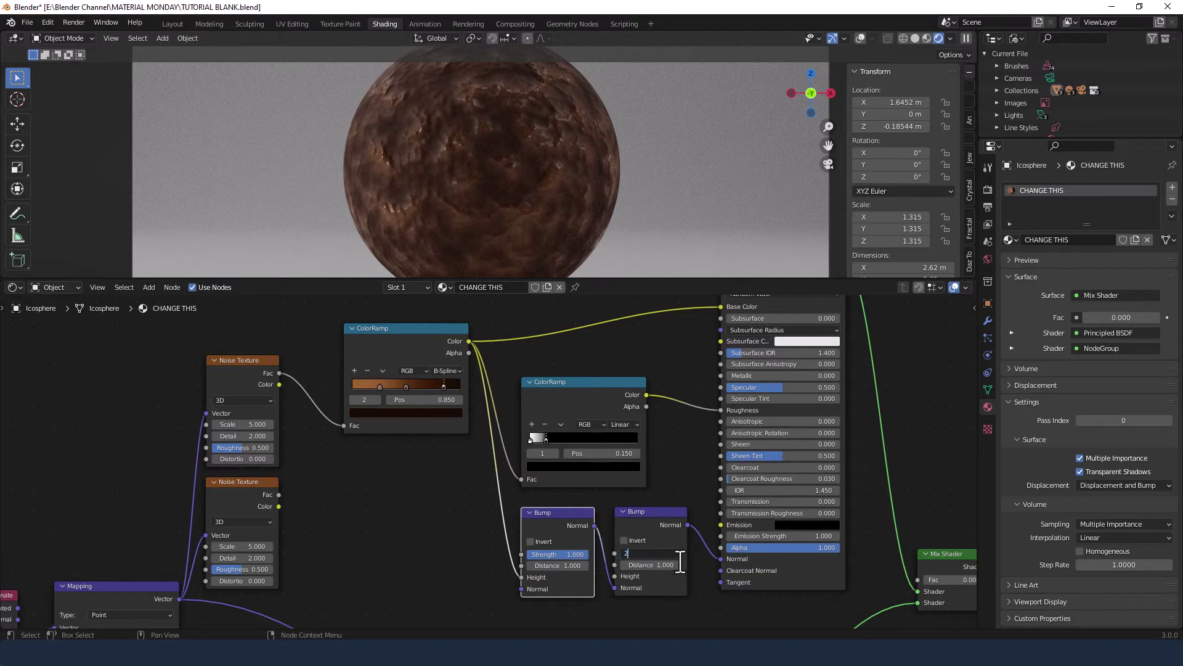
text(2)
key(Return)
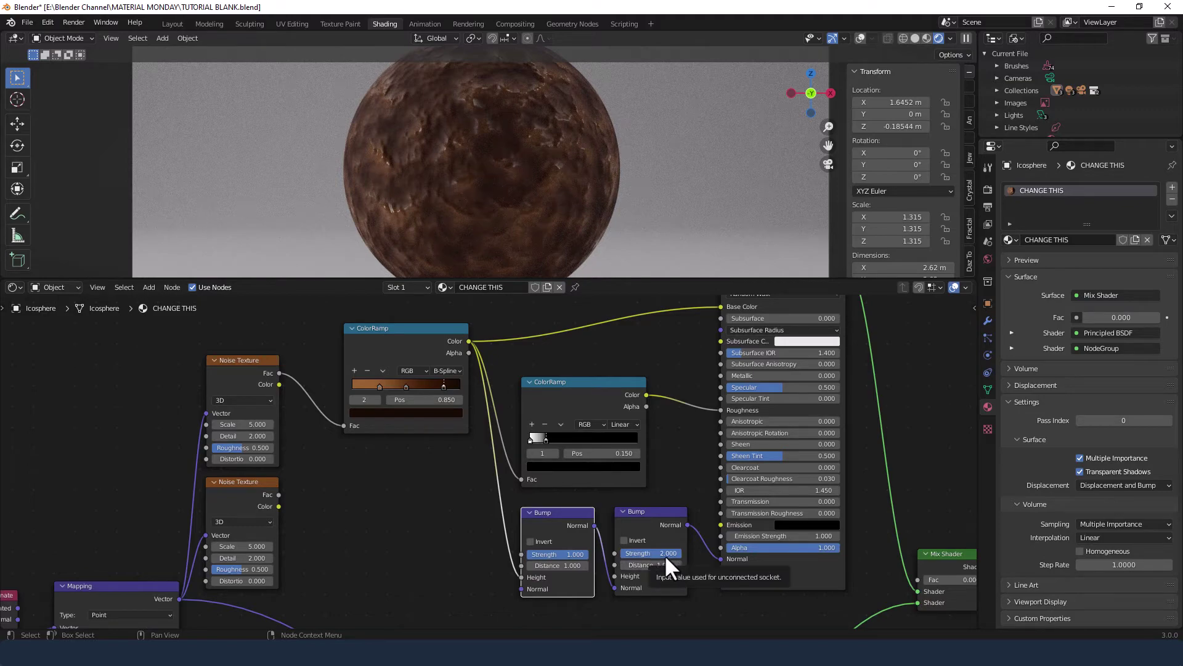
scroll(664, 554, down, 2)
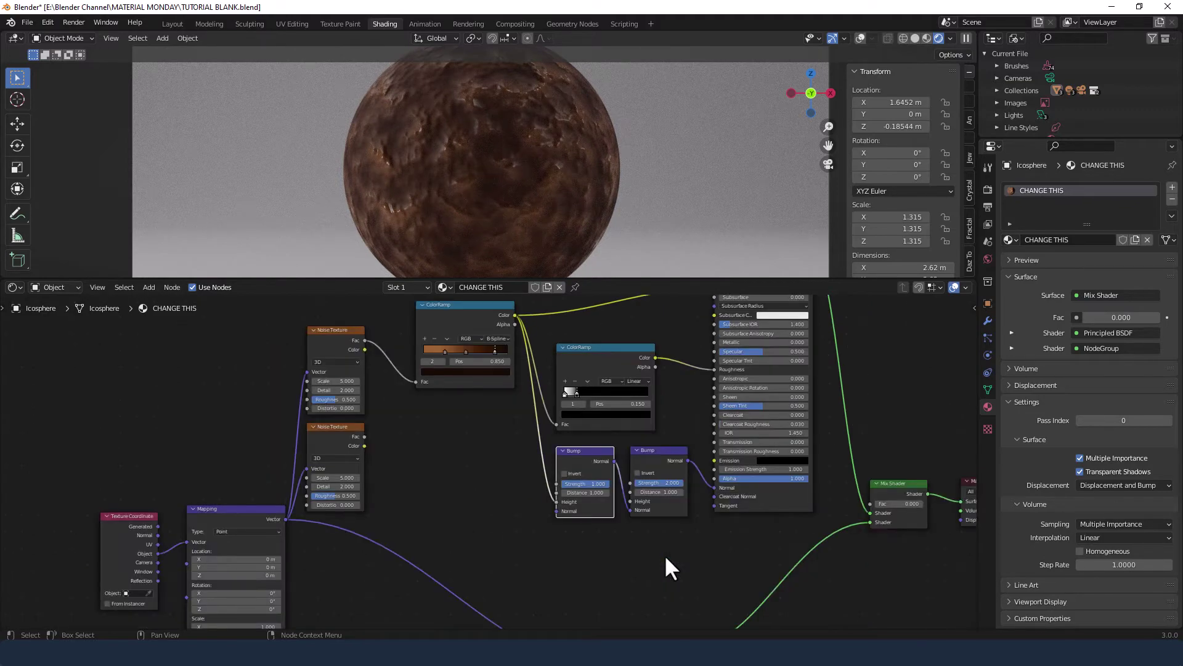
- Add a new ColorRamp below the others, fed by the lower Noise Texture
key(shift+a)
click(612, 488)
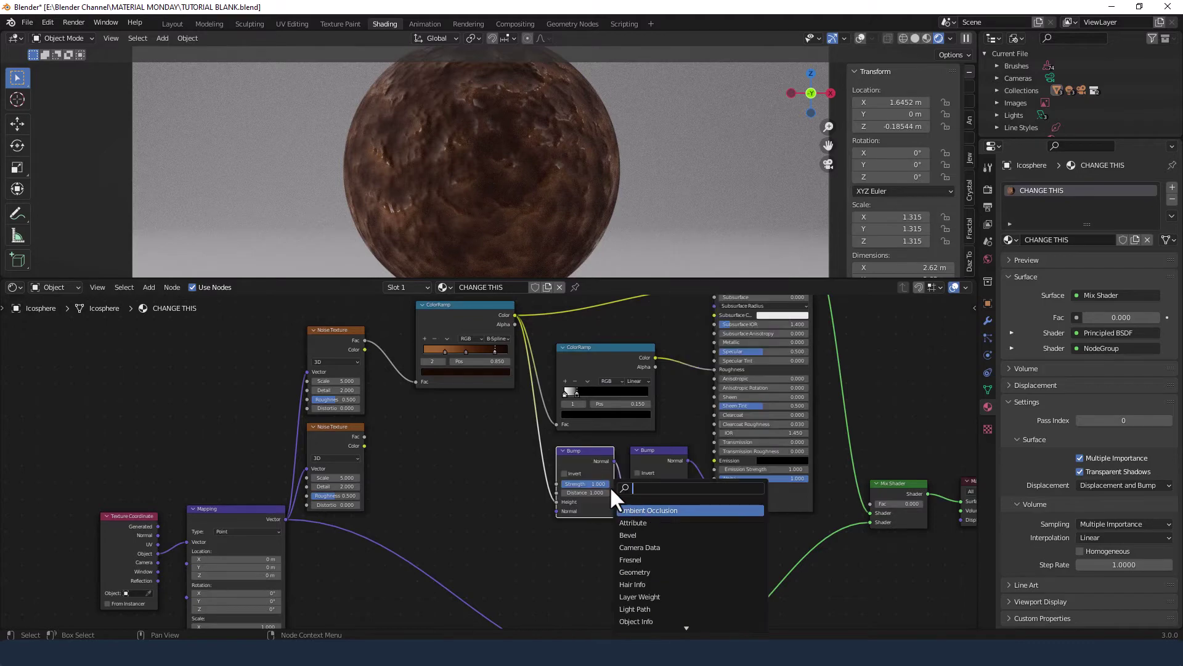
text(color ramp)
key(Return)
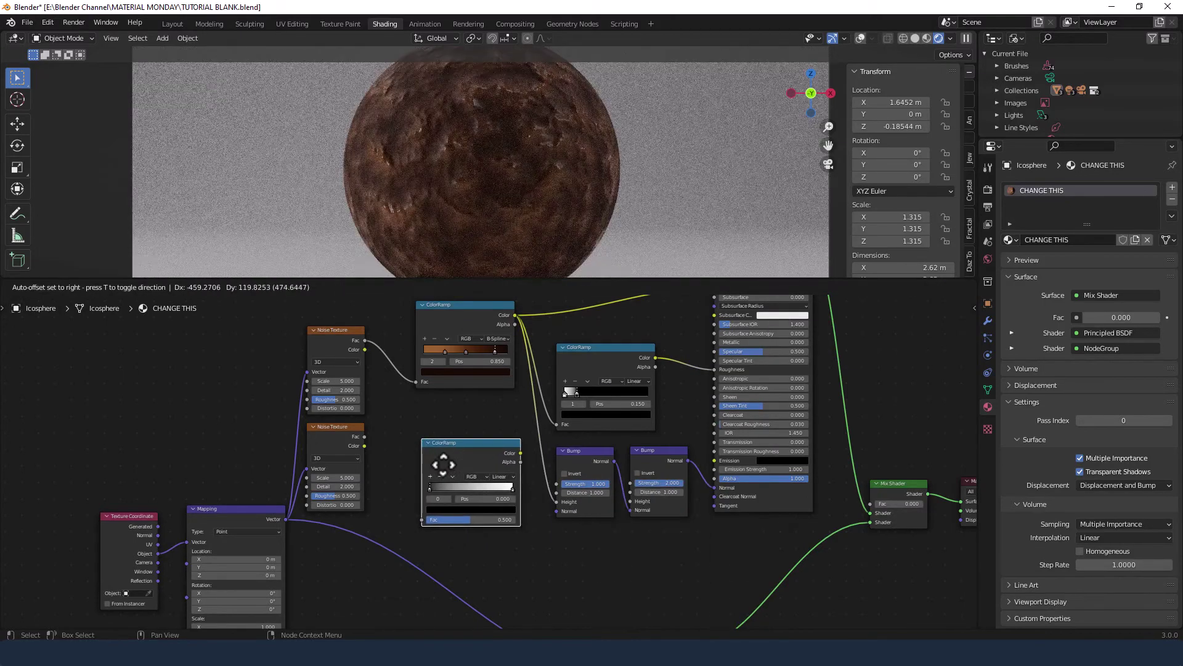
click(432, 469)
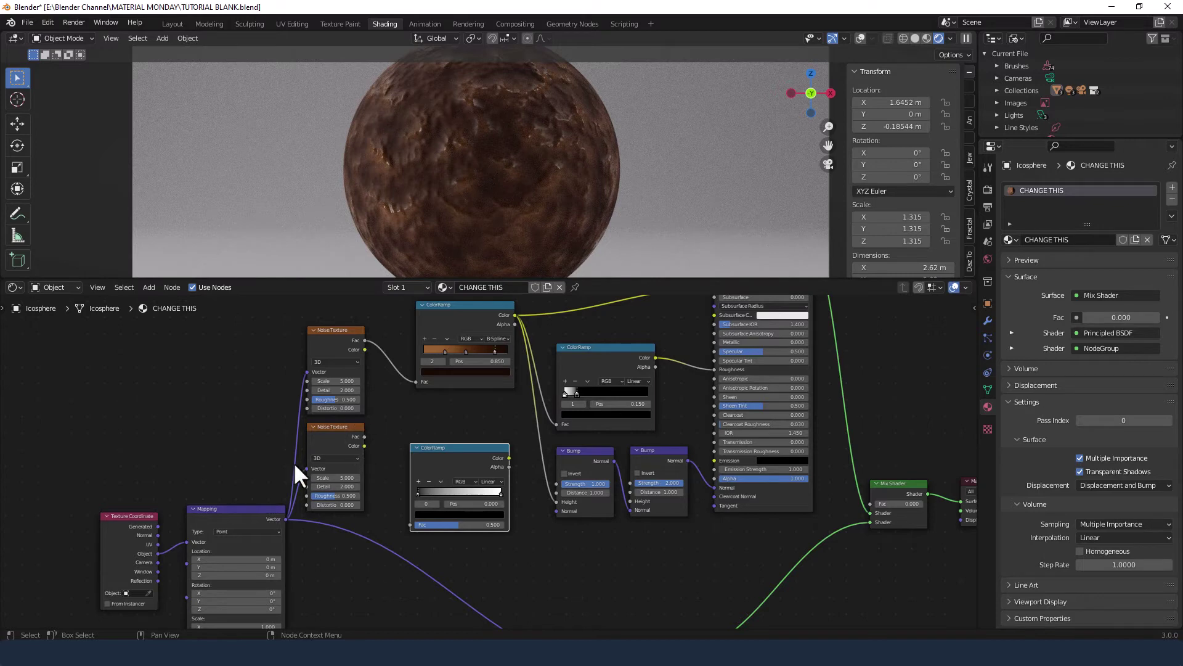
drag(364, 434, 410, 525)
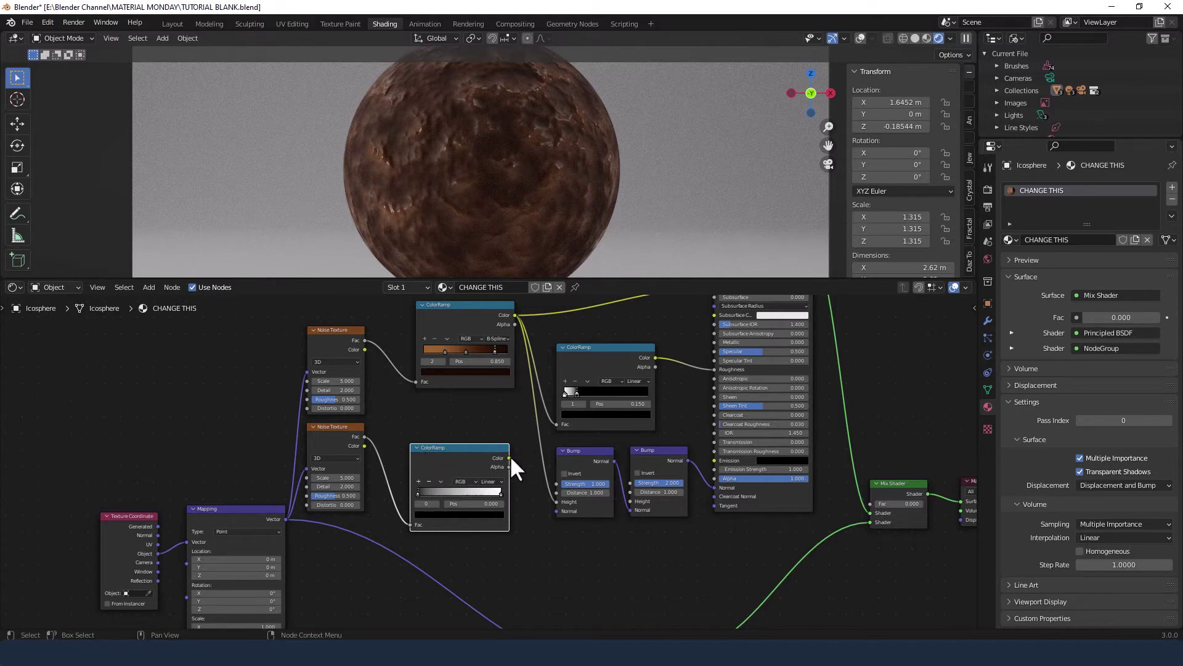
- Connect the mask ramp's Color to the Bump Height and the Mix Shader Fac
drag(510, 458, 636, 501)
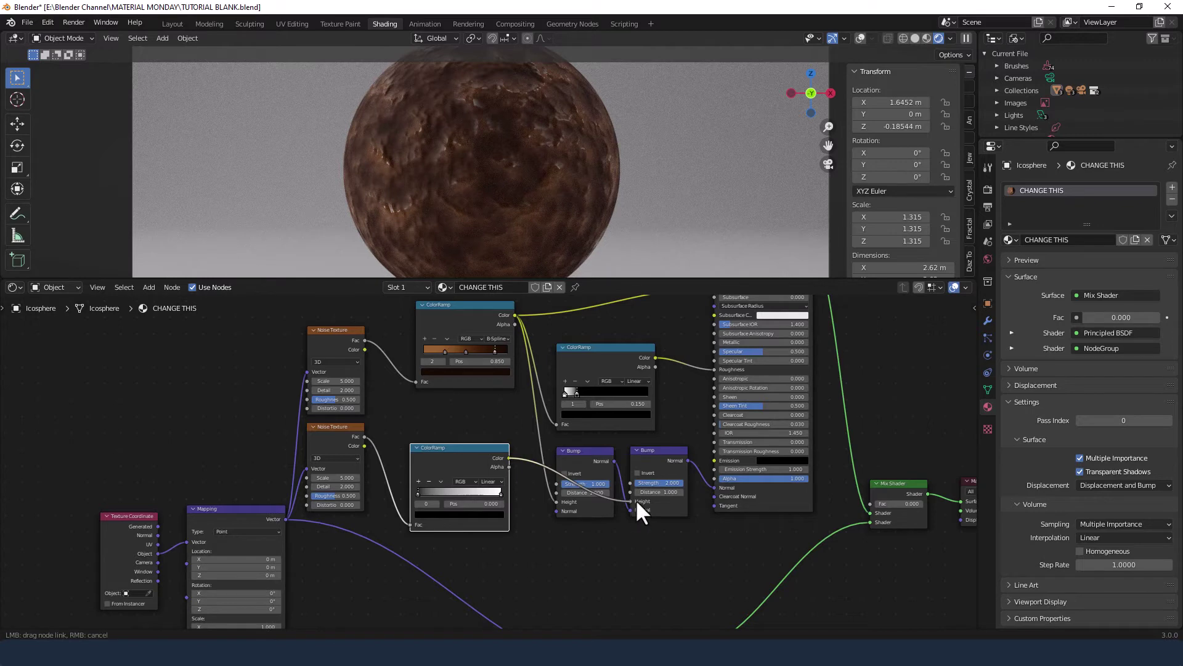
drag(637, 502, 637, 502)
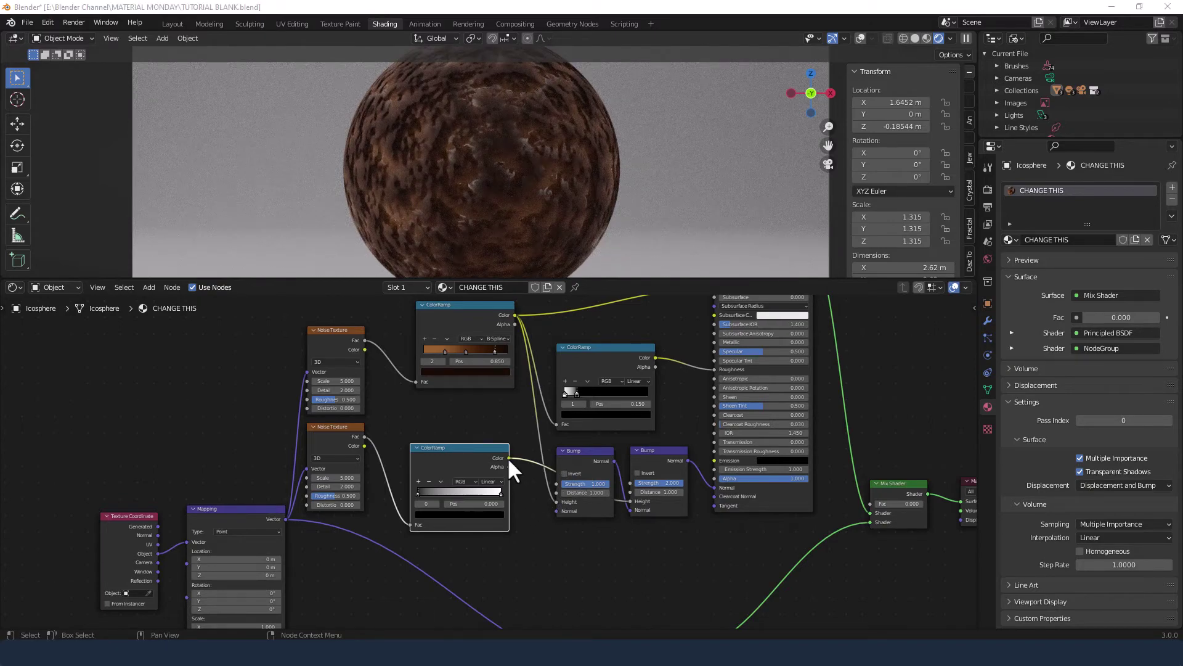
drag(507, 456, 868, 504)
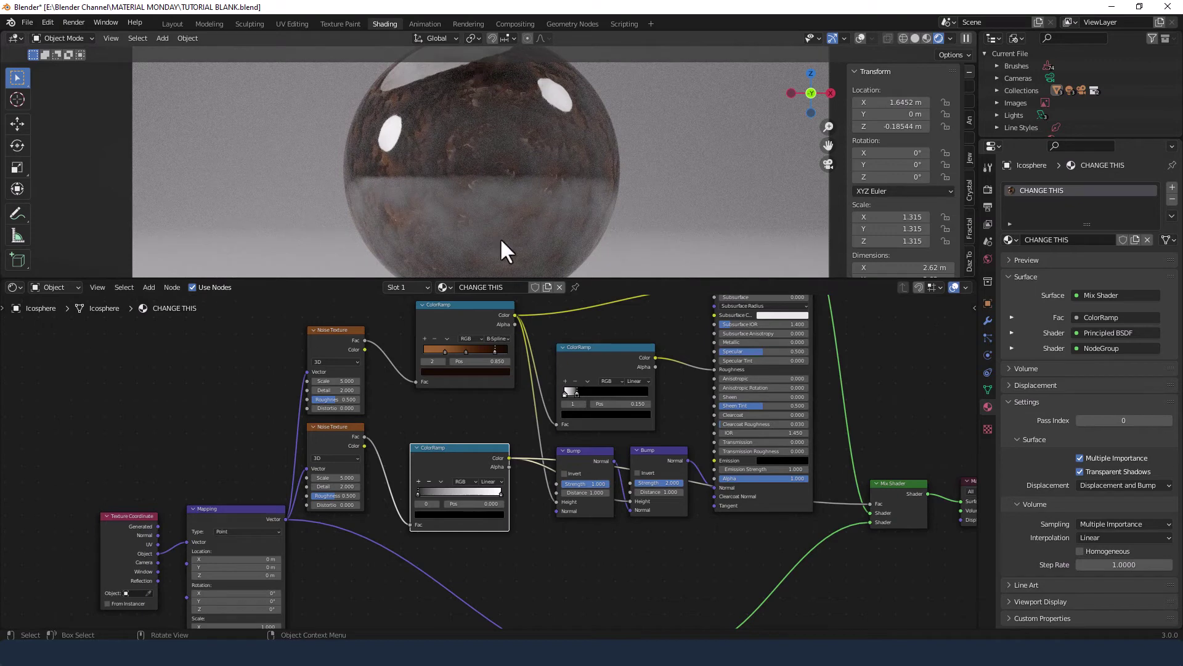
- Set the mask ColorRamp's black stop to 0.450 and white stop to 0.550
click(515, 561)
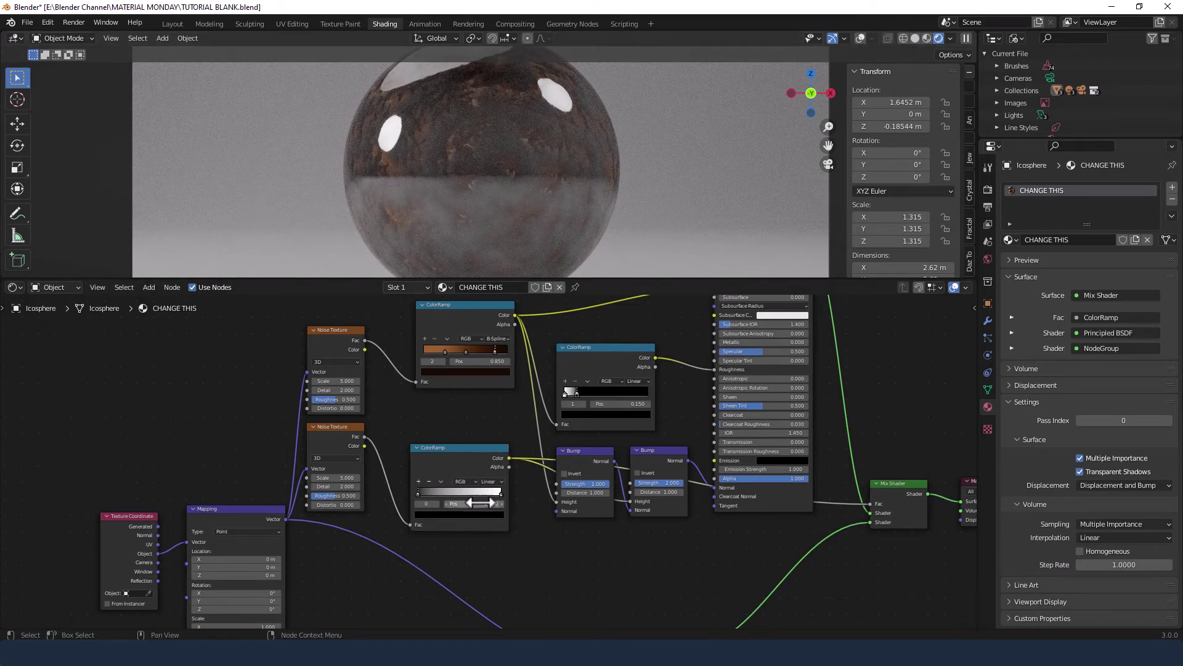
scroll(416, 493, up, 2)
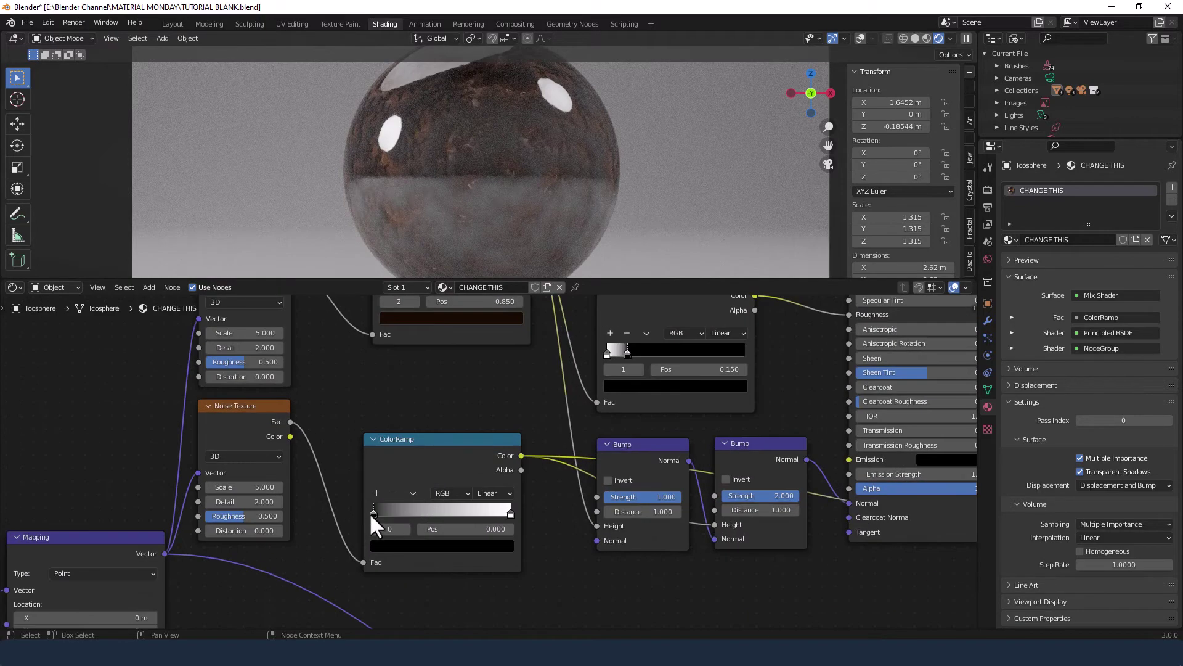
drag(372, 513, 430, 520)
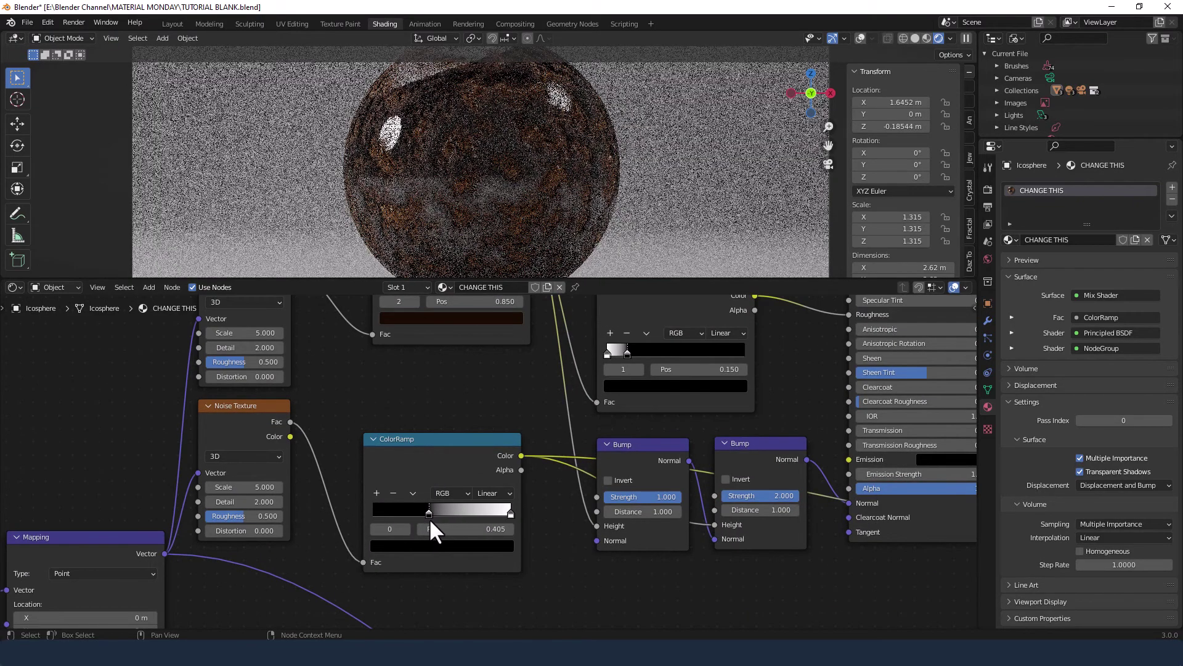
click(456, 529)
key(BackSpace)
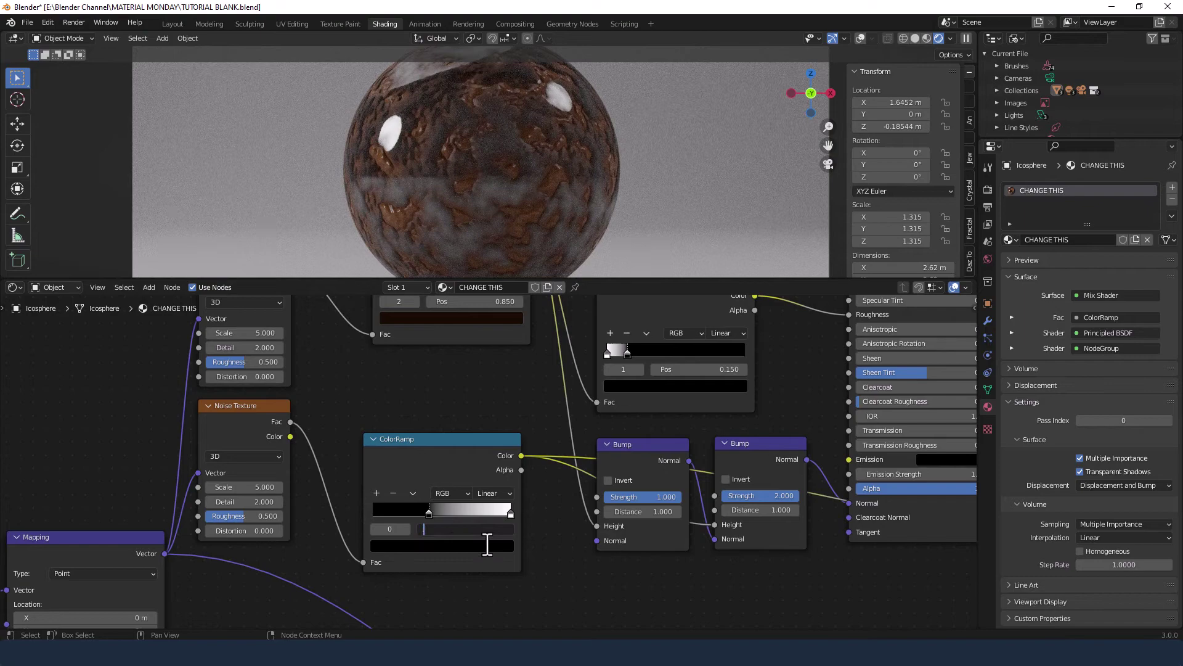
text(0.45)
key(Return)
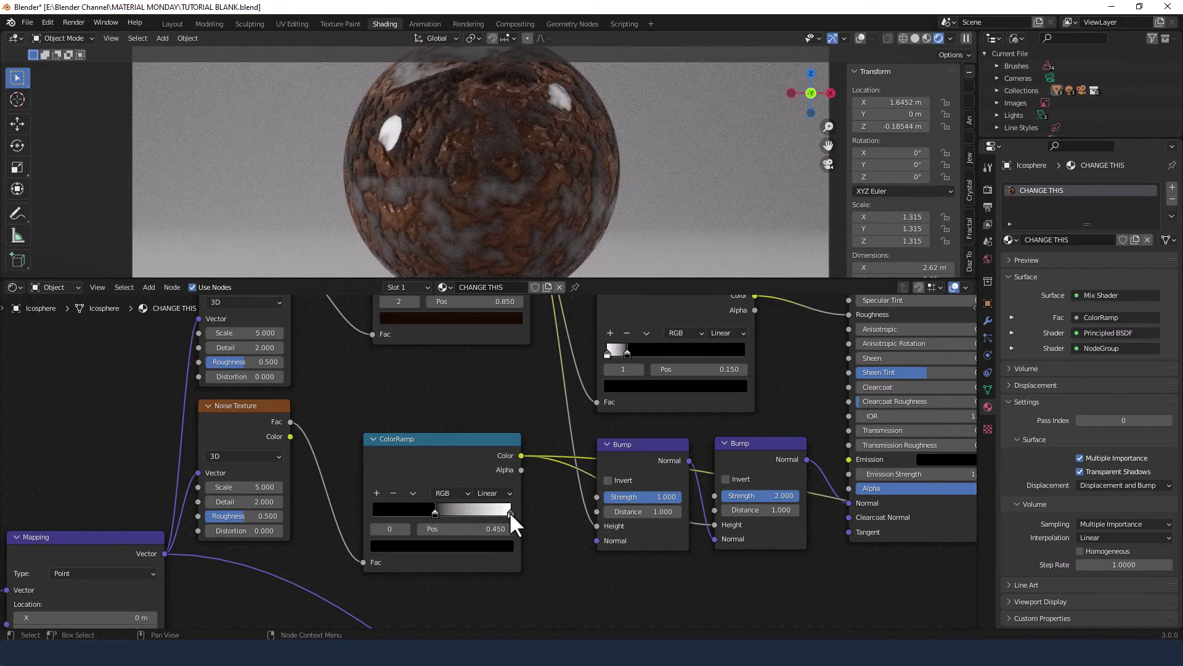
click(509, 513)
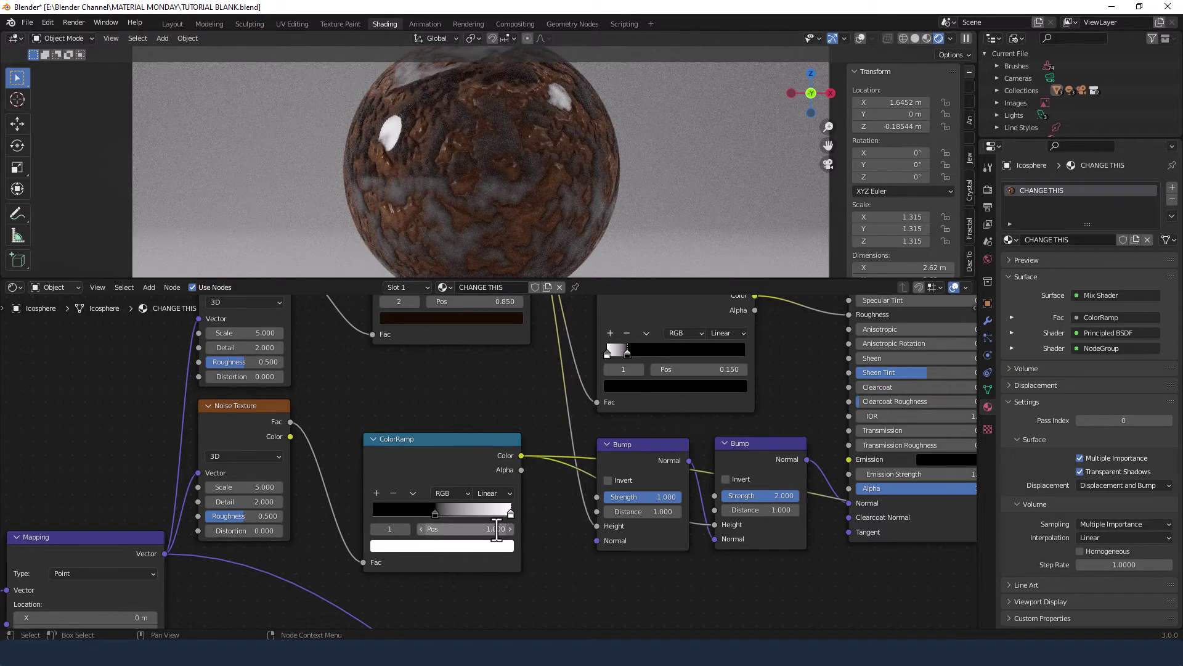
click(497, 528)
text(0.55)
key(Return)
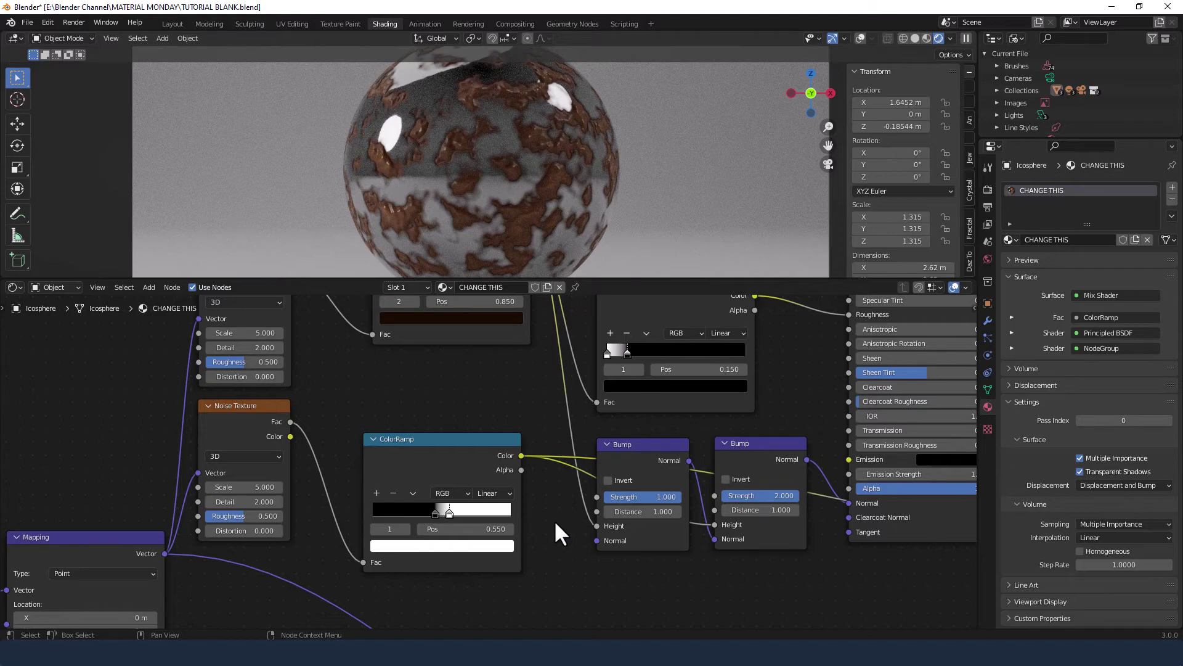
- Give the upper Noise Texture Scale 25 and Roughness 0.650
scroll(555, 524, down, 3)
scroll(555, 524, up, 3)
middle_drag(304, 396, 451, 448)
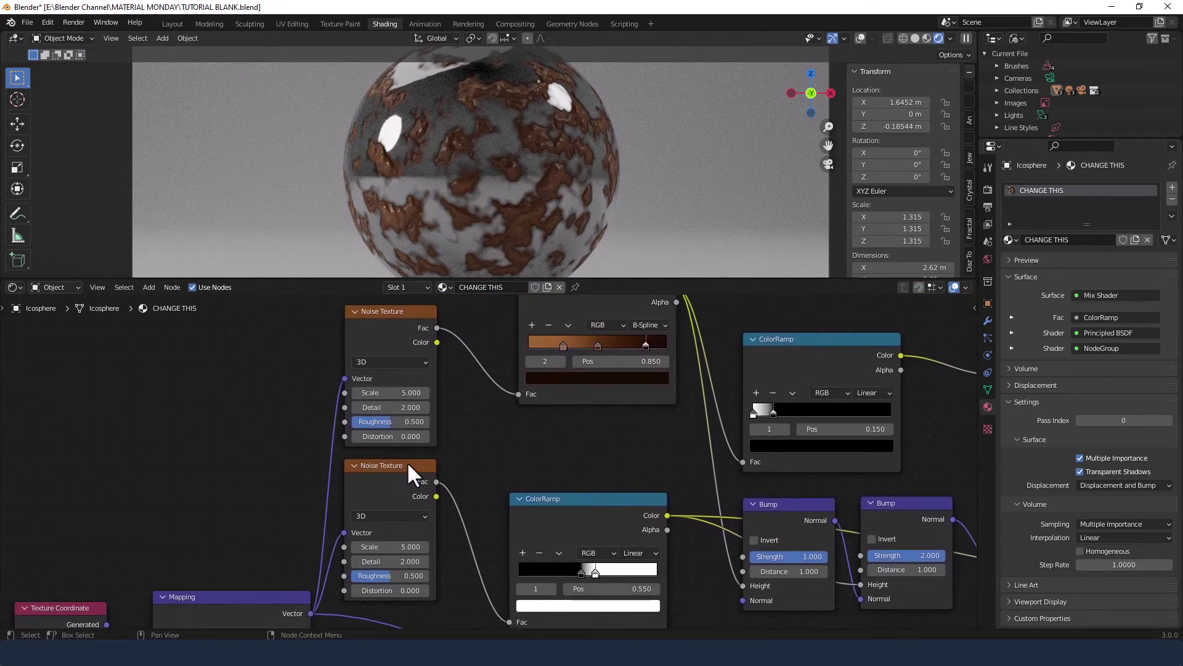
click(391, 393)
text(2)
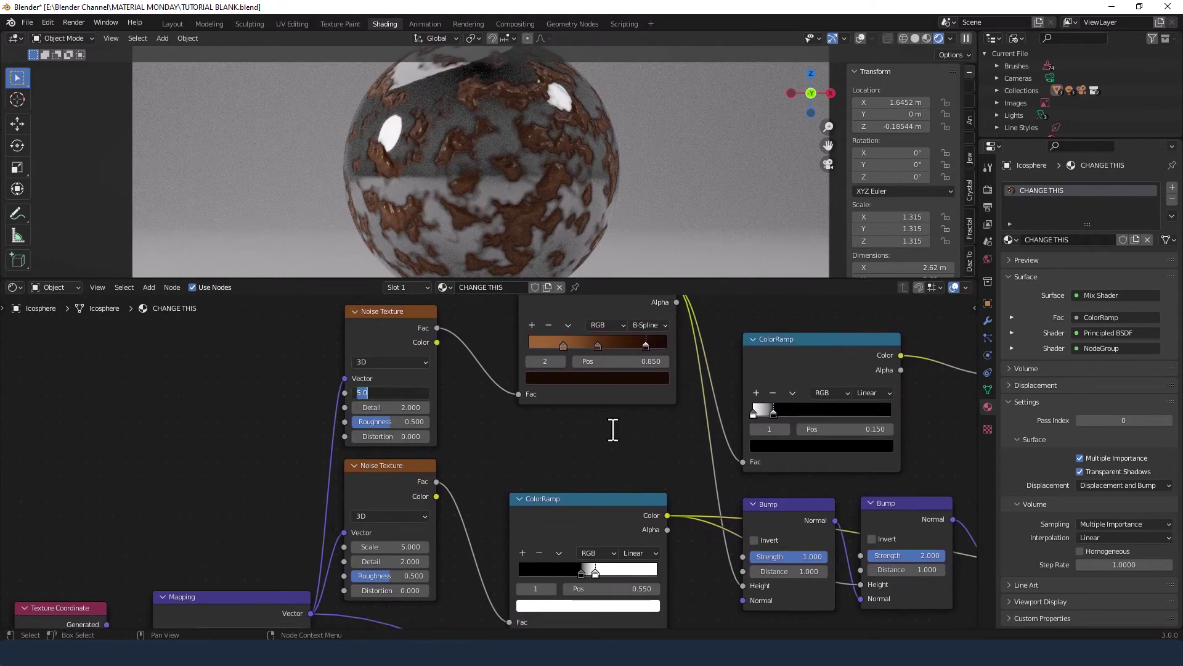
text(5)
key(Return)
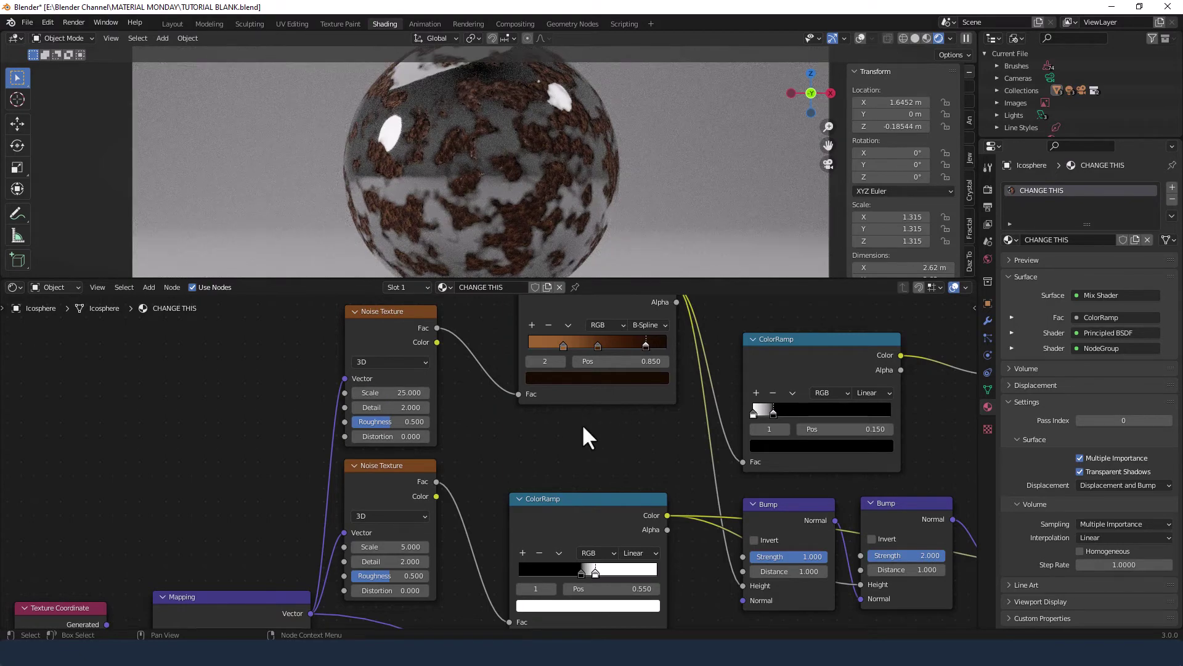
click(404, 421)
text(.65)
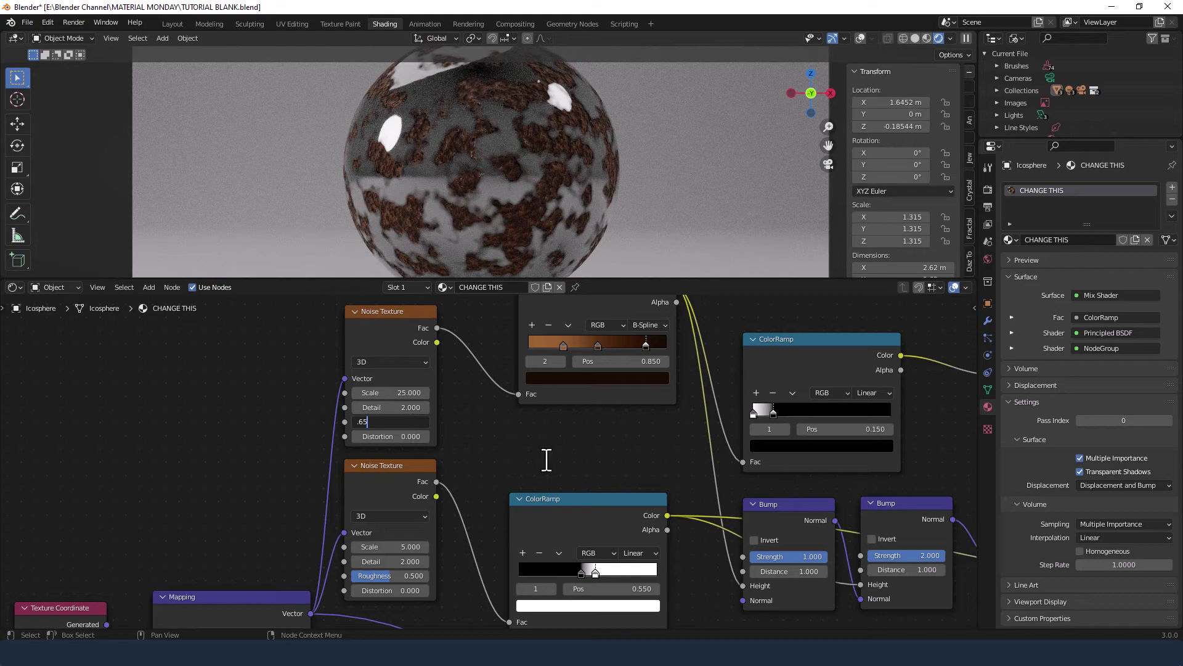
key(Return)
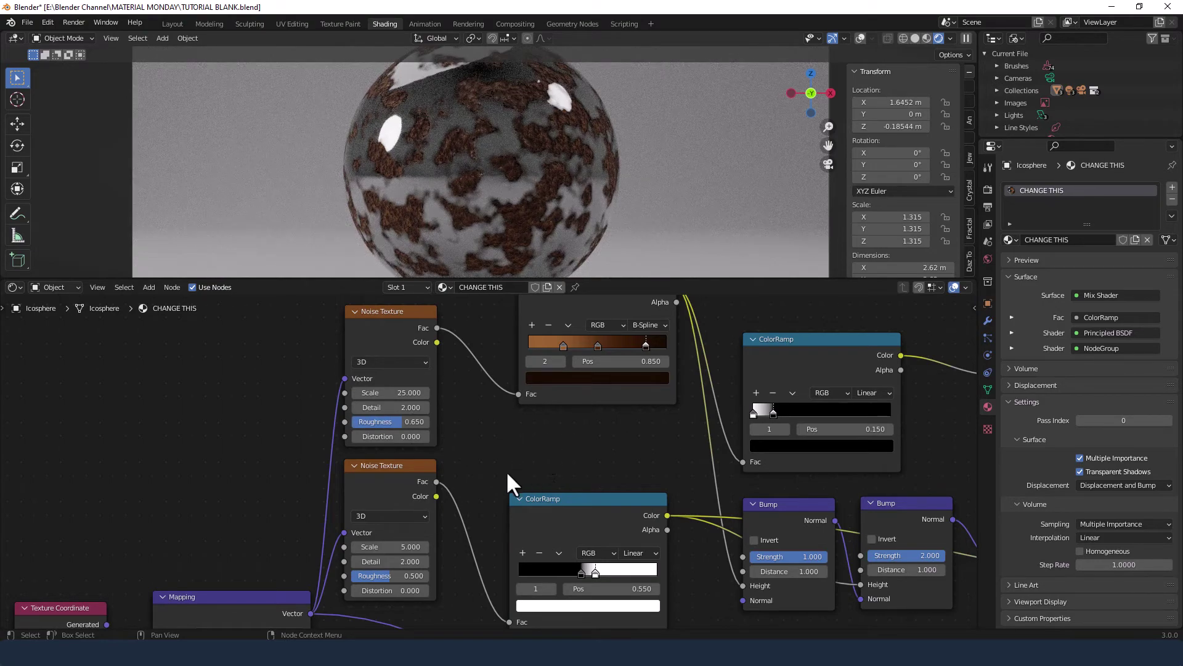
- Give the lower Noise Texture Scale 1.3, Detail 6 and Roughness 0.900
click(395, 546)
text(1.3)
key(Return)
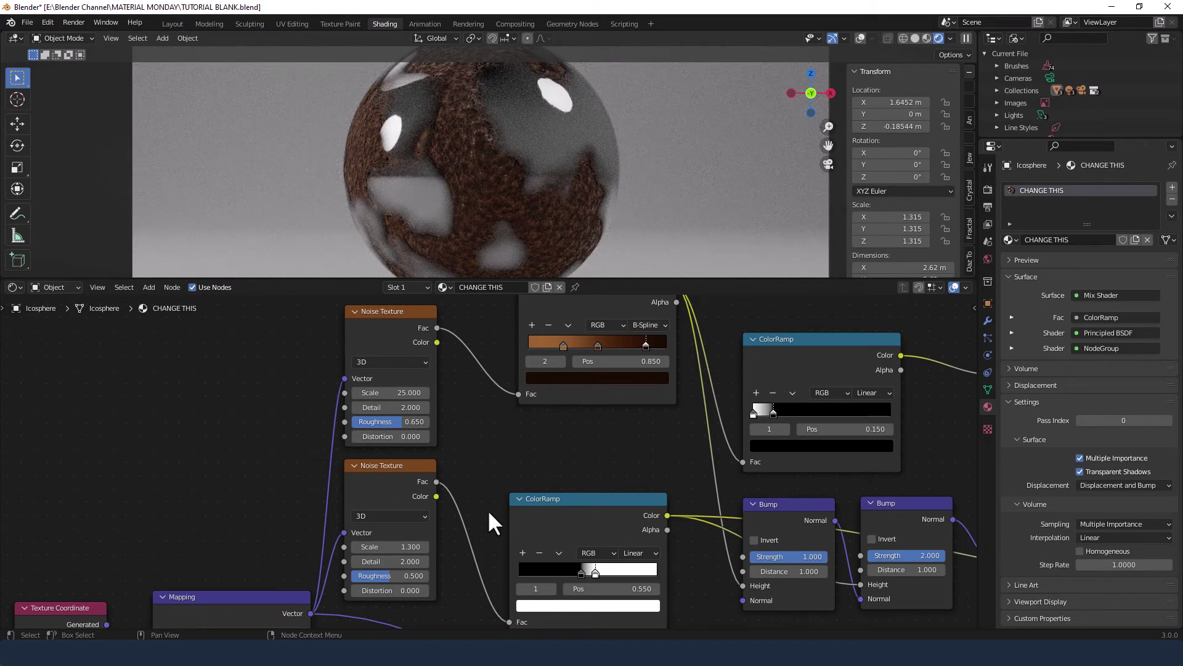
click(419, 561)
text(6)
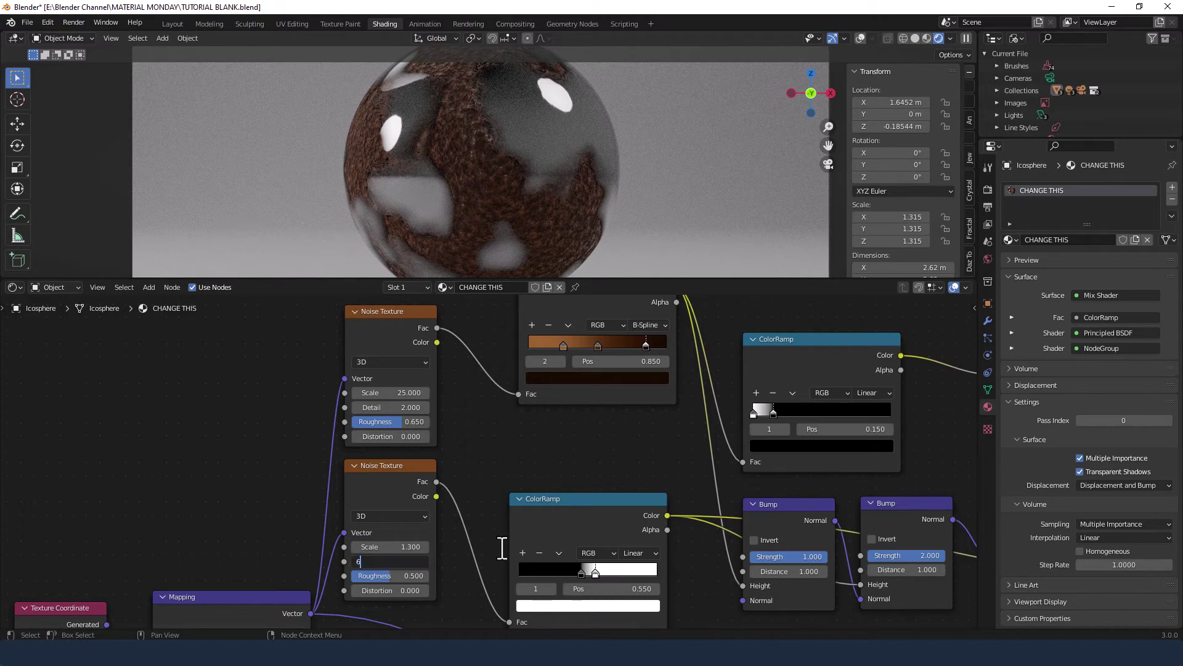
key(Return)
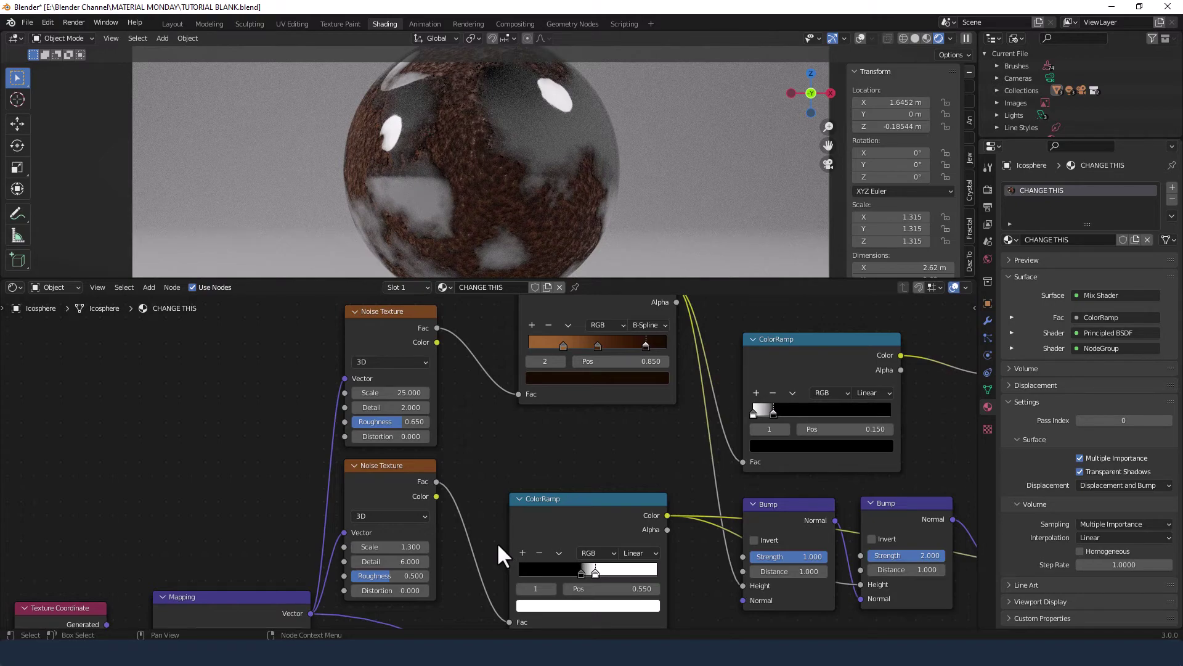
click(409, 576)
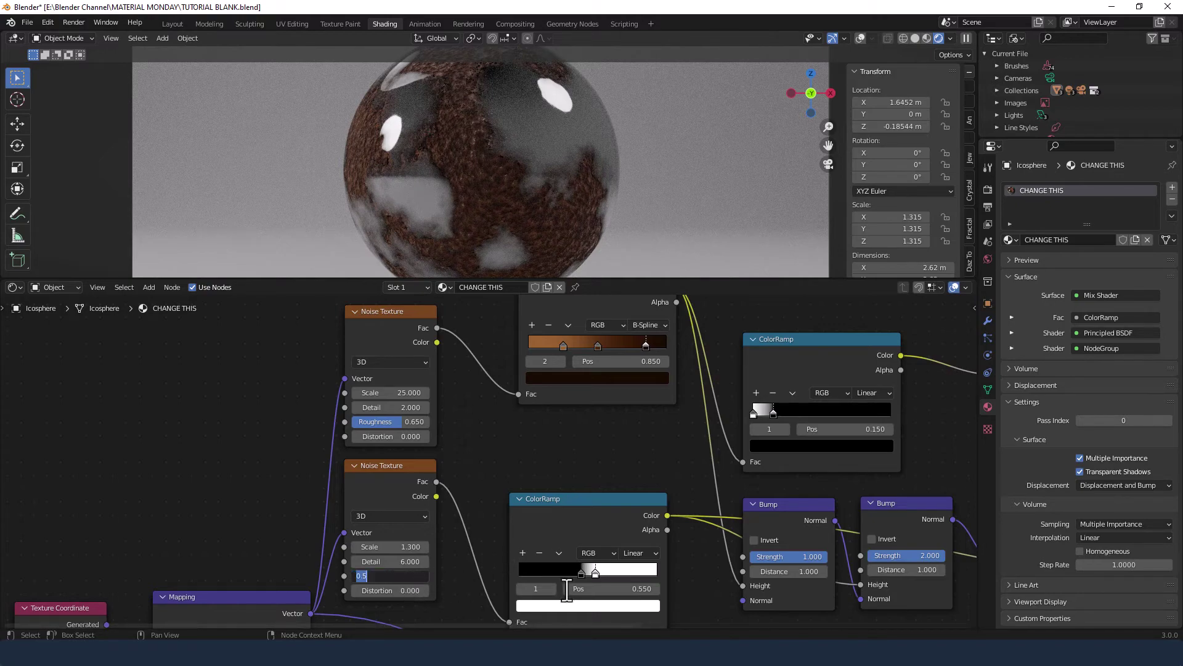
text(0.9)
key(Return)
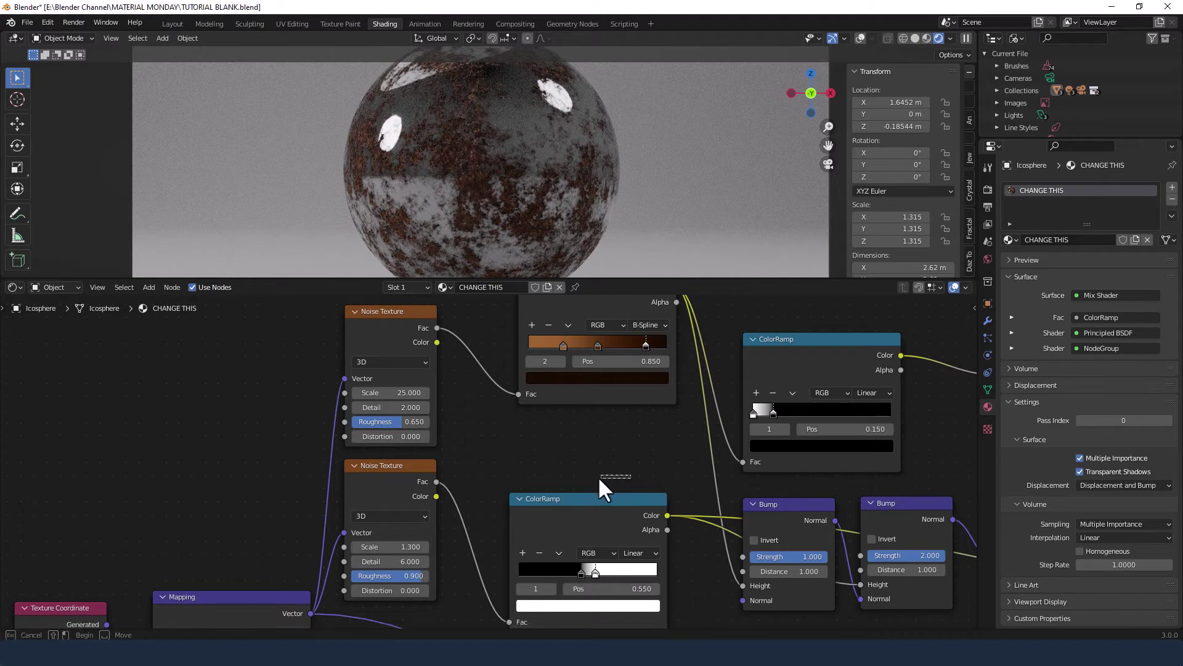
- Set the Principled BSDF to Metallic 0.15, Anisotropic 0.5 and Anisotropic Rotation about 0.155
middle_drag(652, 448, 196, 520)
click(586, 402)
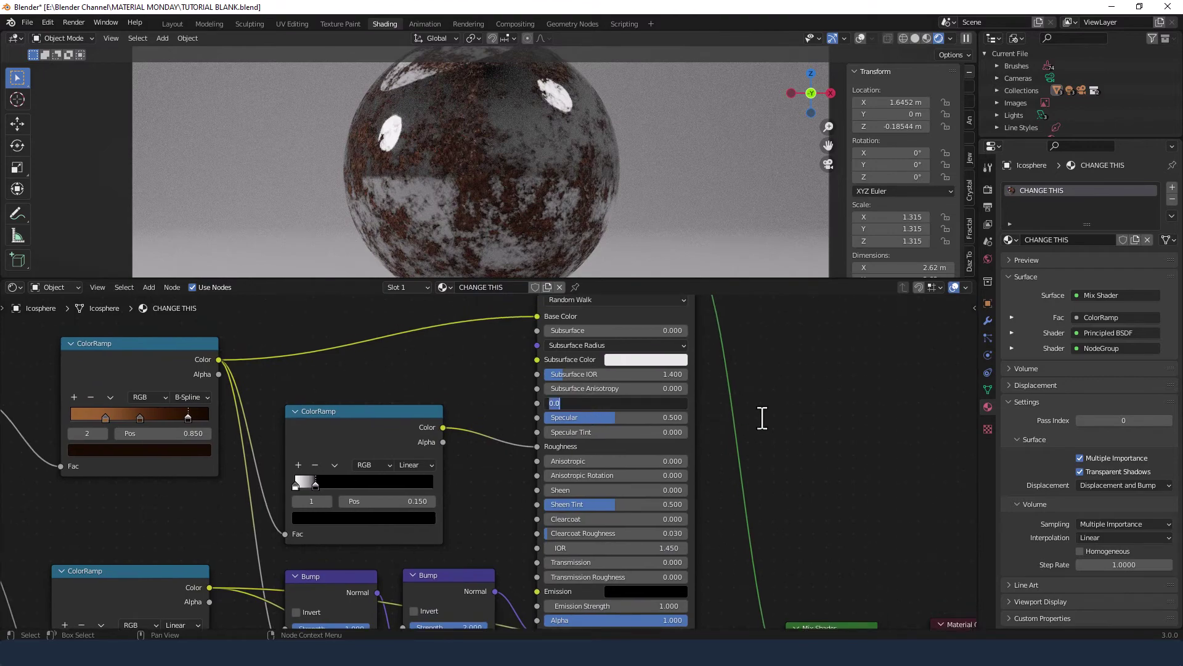
text(0.15)
key(Return)
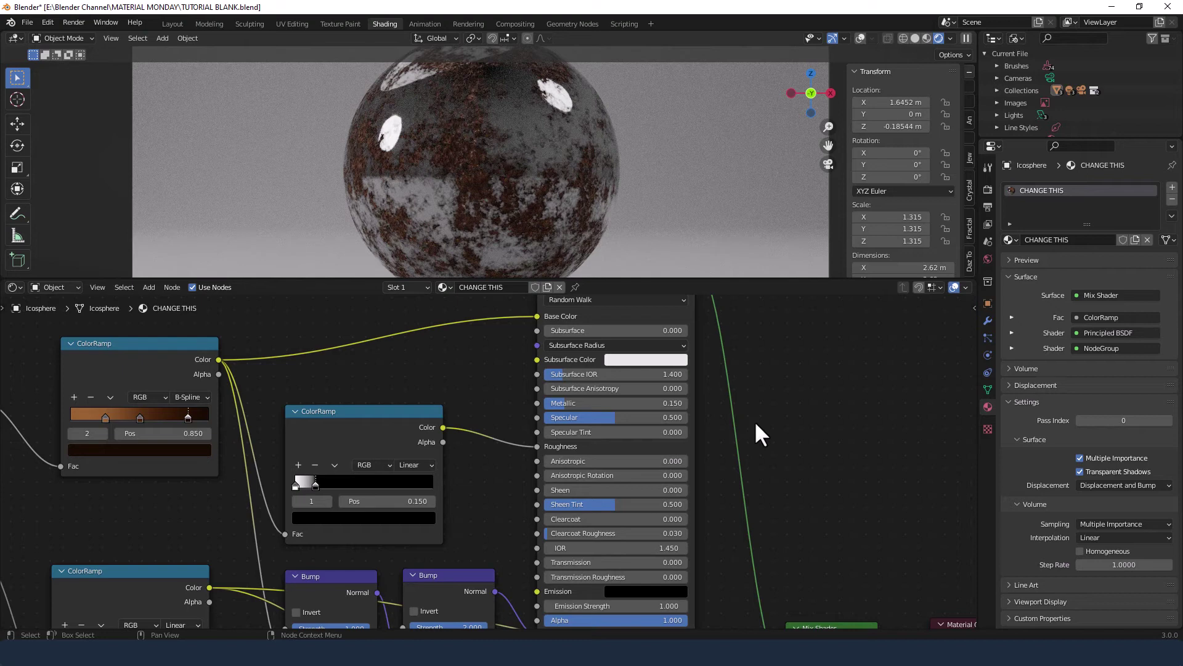
click(591, 461)
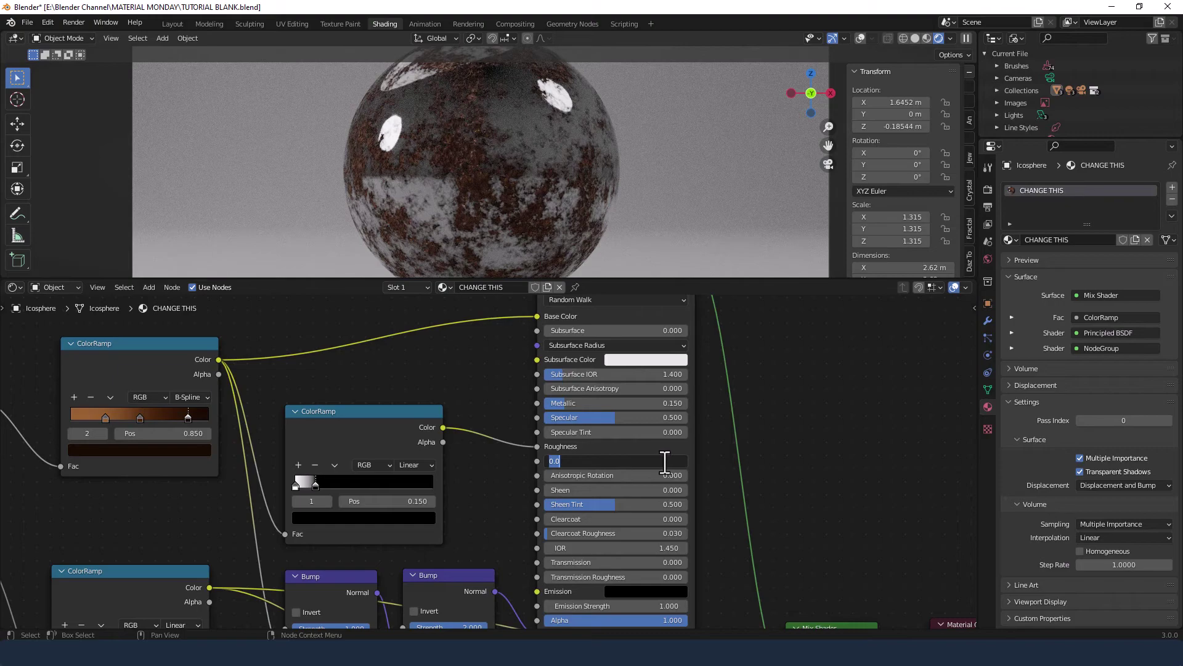
text(.5)
key(Return)
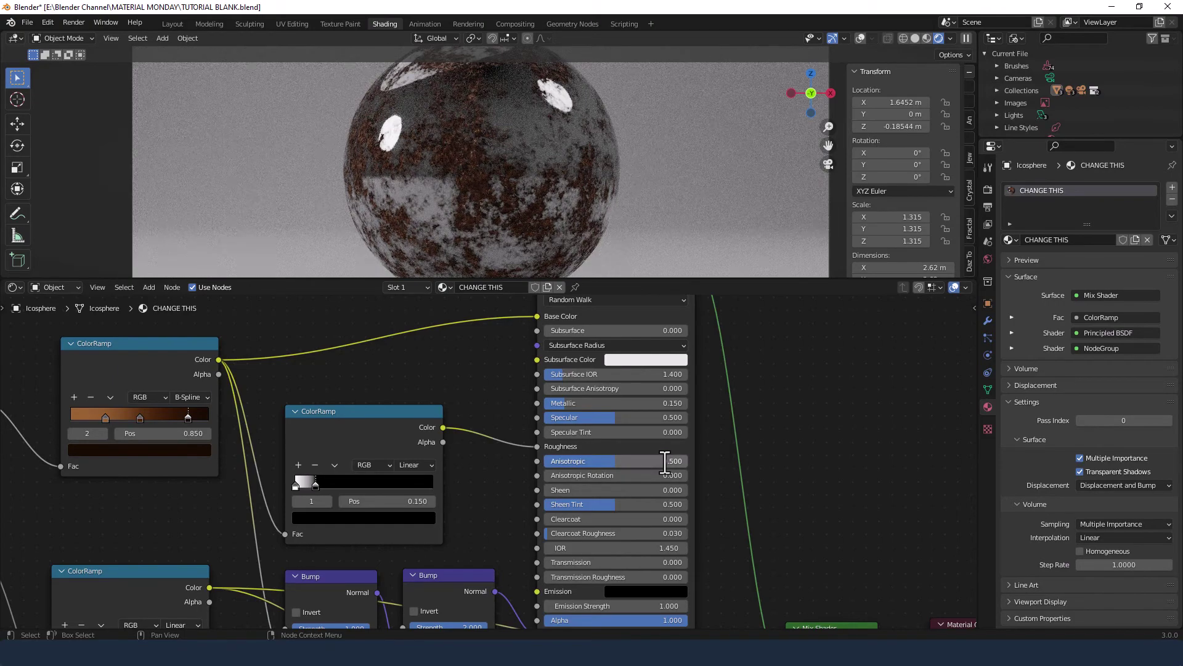
drag(624, 475, 565, 473)
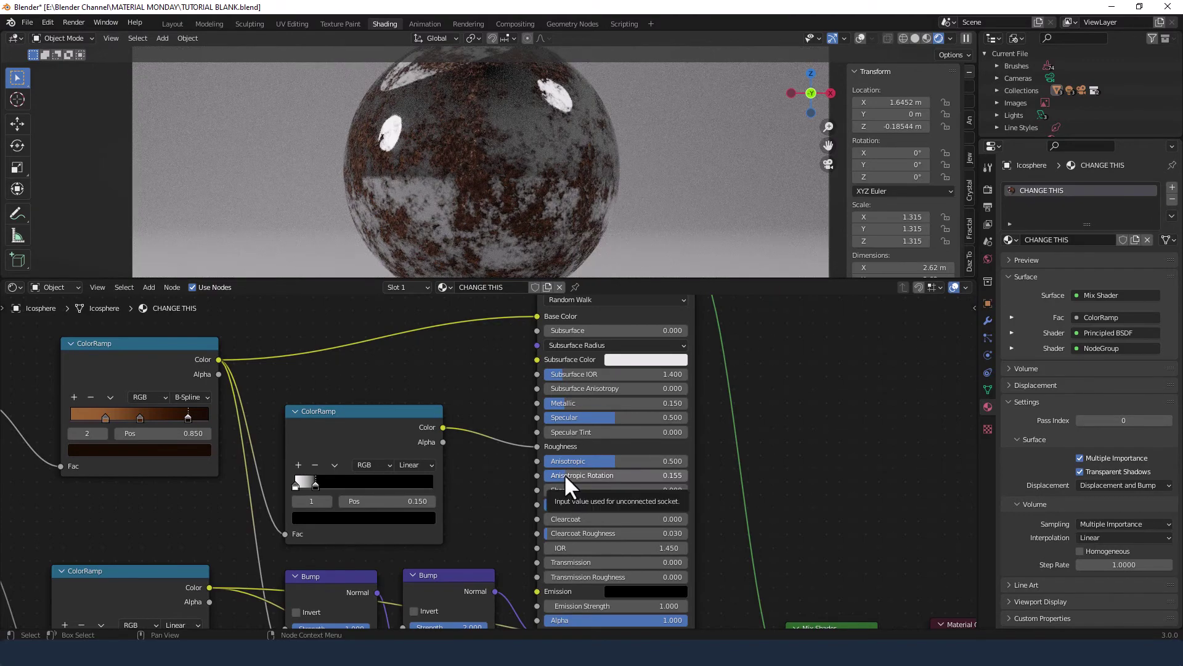
- Move the NodeGroup node to the bottom and Texture Coordinate and Mapping further left
middle_drag(757, 519, 758, 494)
scroll(757, 493, down, 2)
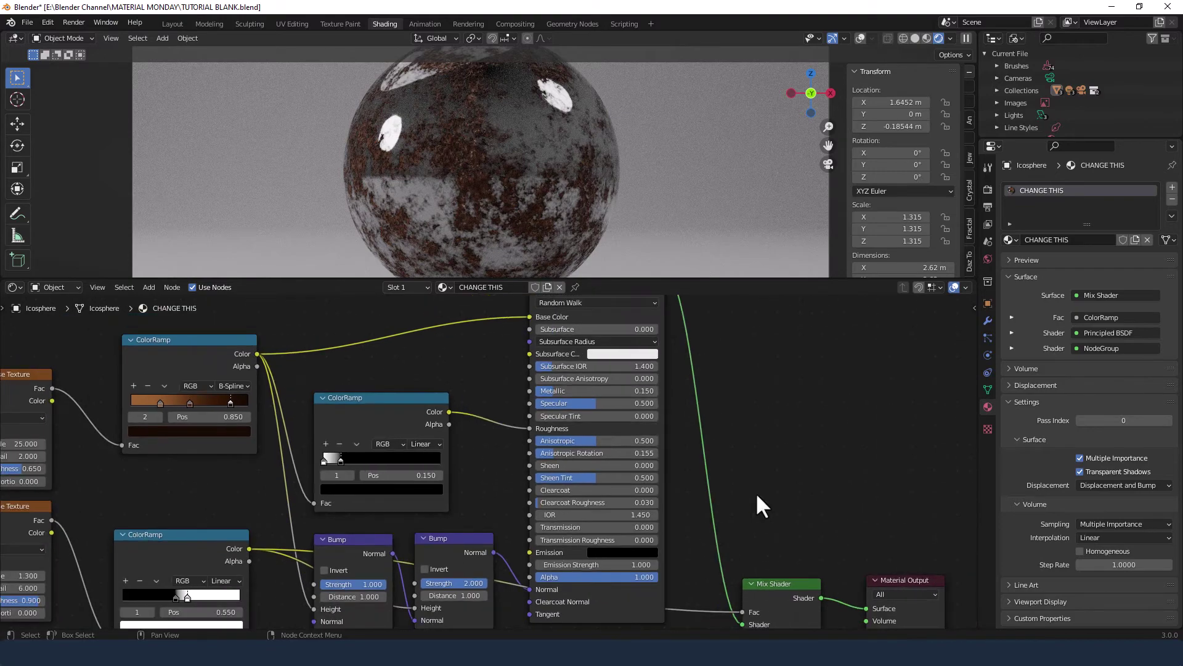
scroll(756, 493, down, 2)
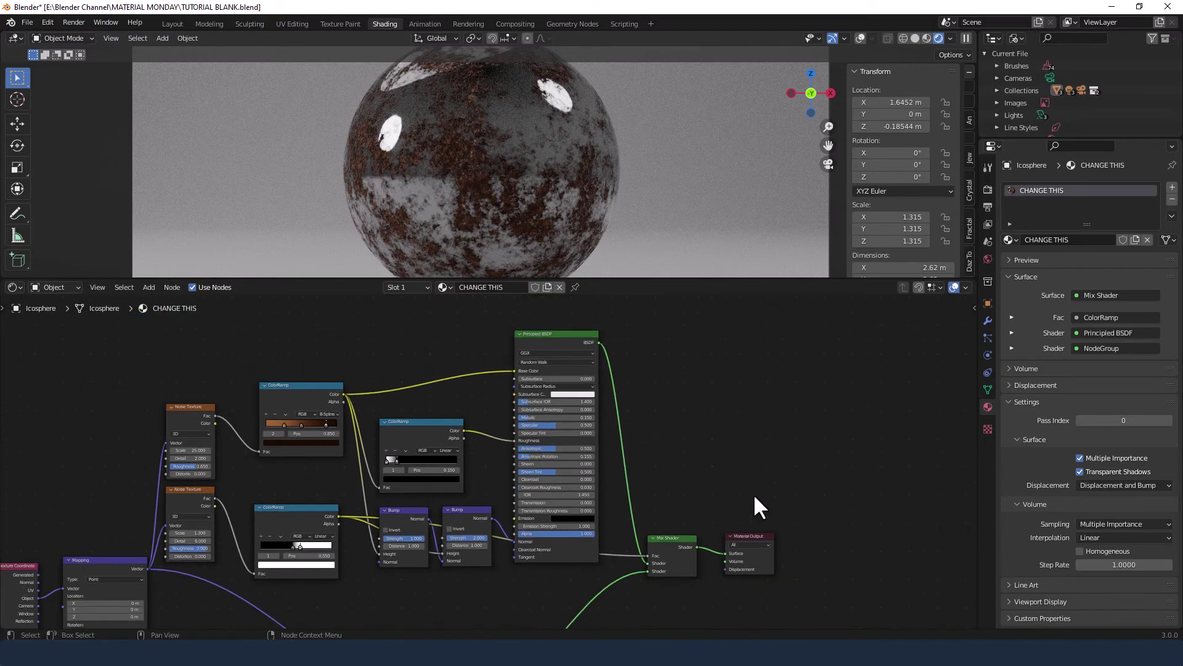
middle_drag(722, 492, 826, 467)
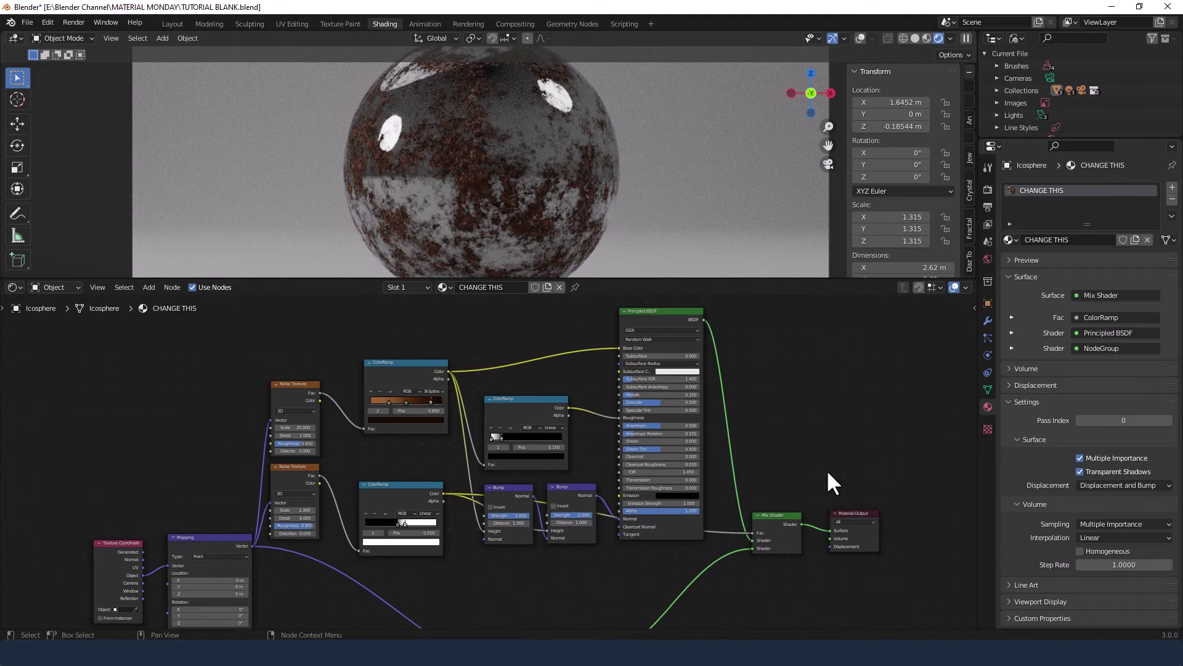
scroll(826, 468, down, 2)
scroll(827, 473, up, 1)
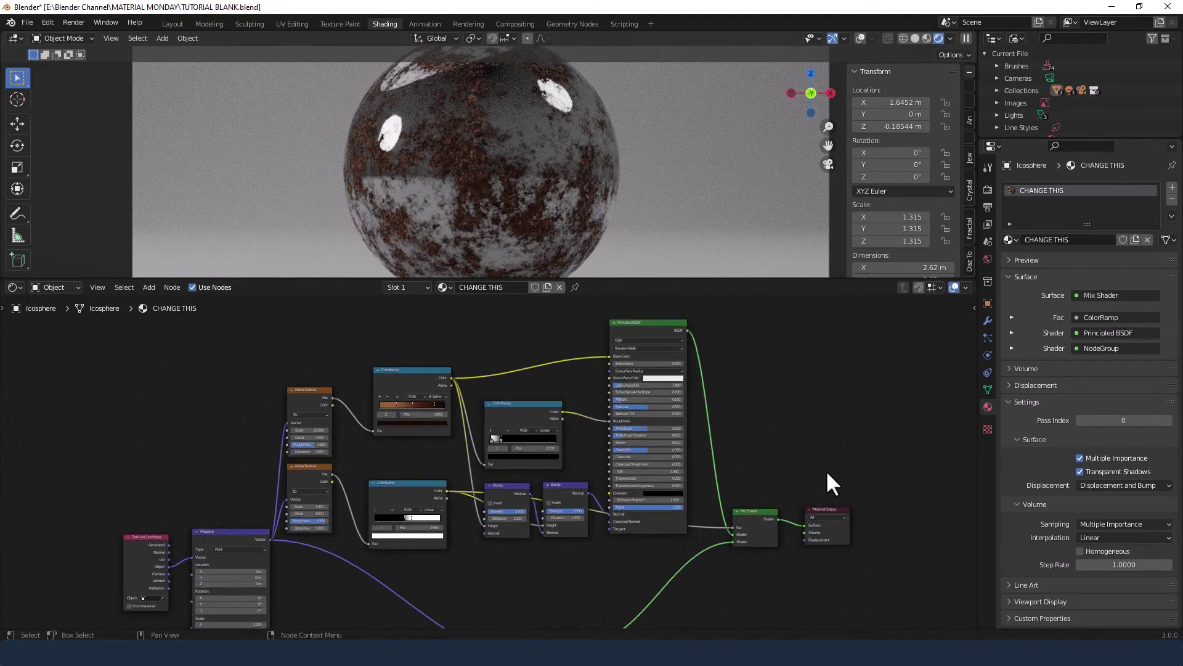
scroll(826, 473, up, 1)
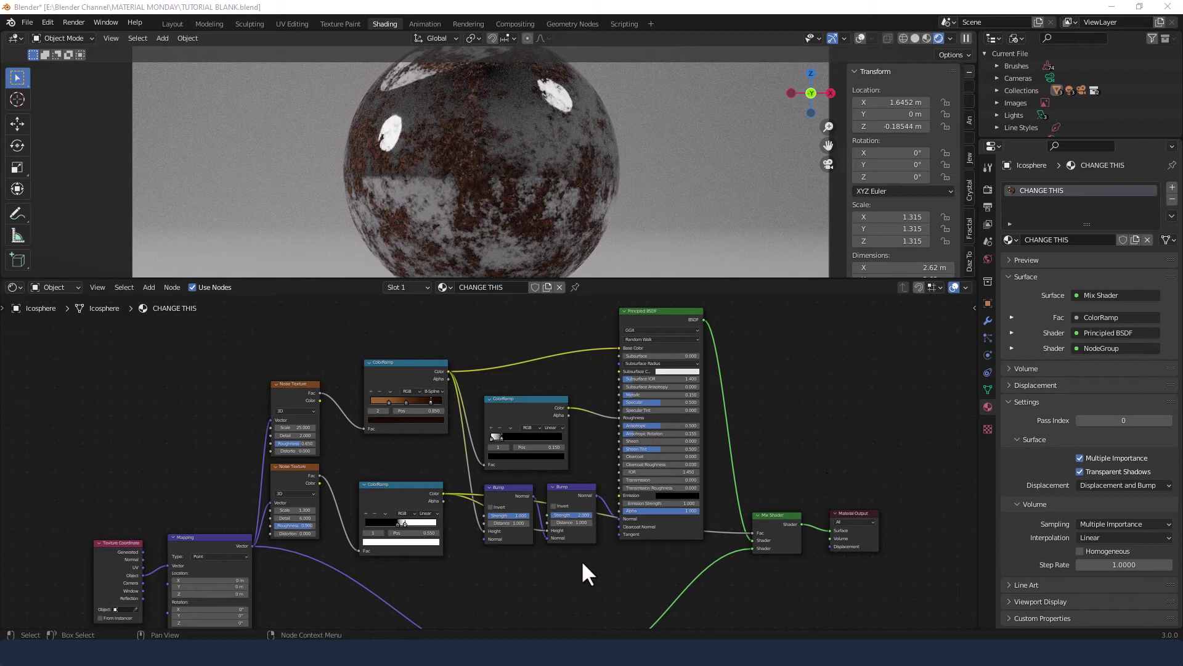
middle_drag(579, 560, 621, 474)
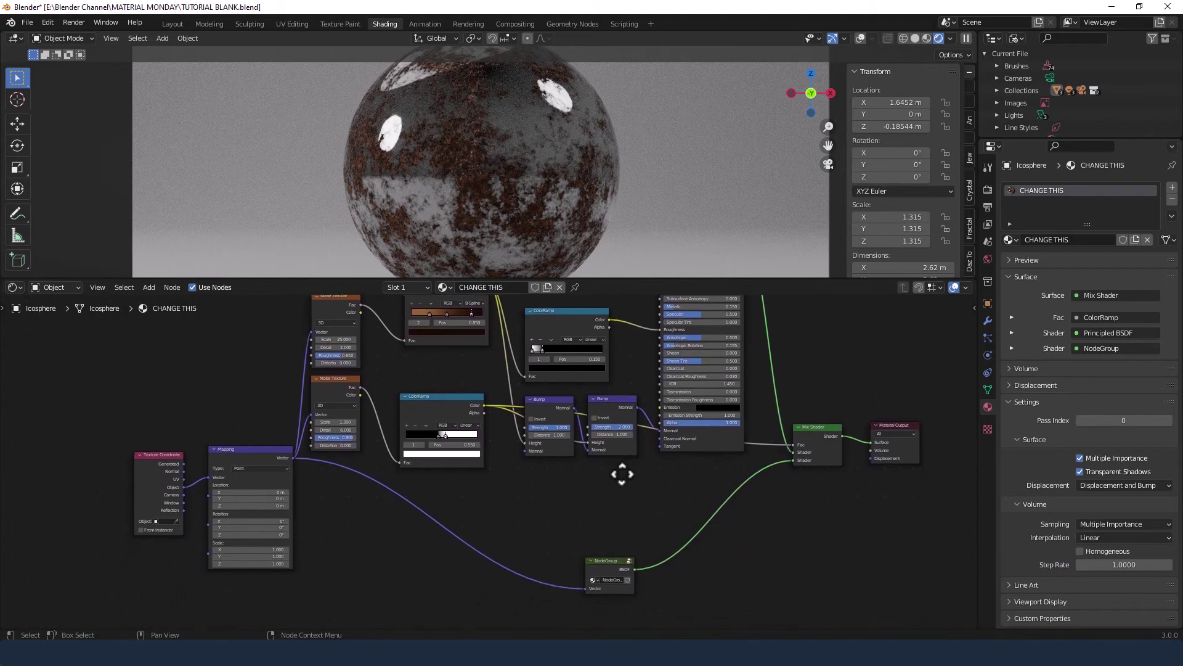
drag(614, 556, 525, 558)
drag(140, 330, 139, 357)
- Raise the Principled BSDF cluster together with both Bump nodes
scroll(476, 422, down, 3)
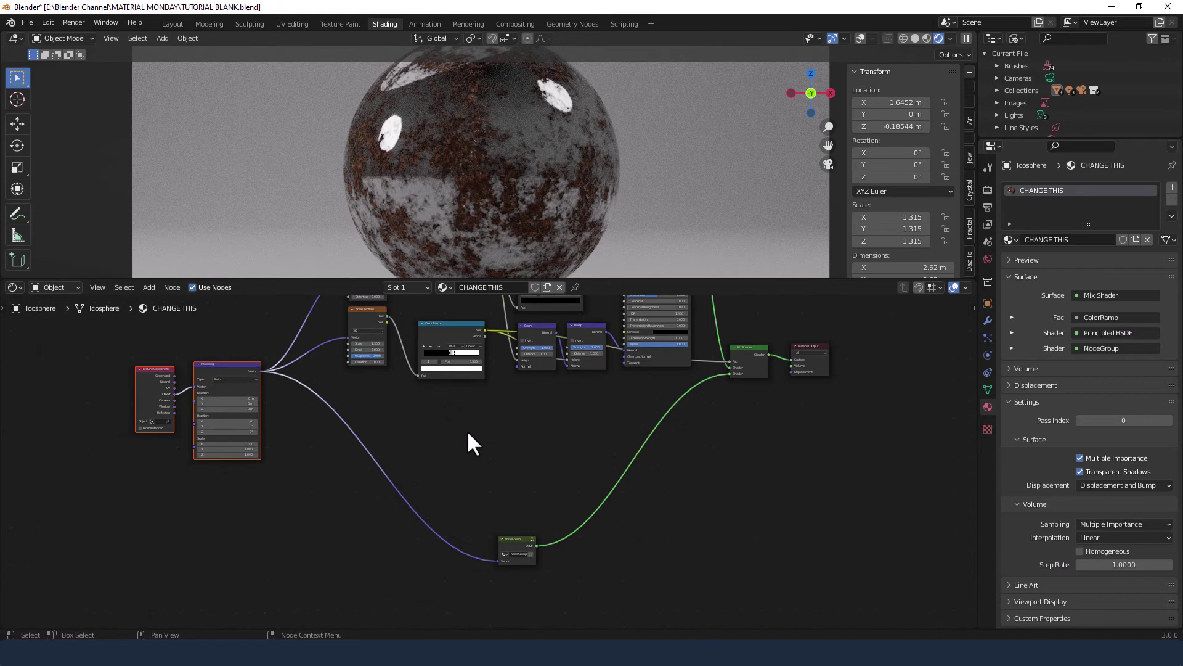
middle_drag(517, 424, 536, 550)
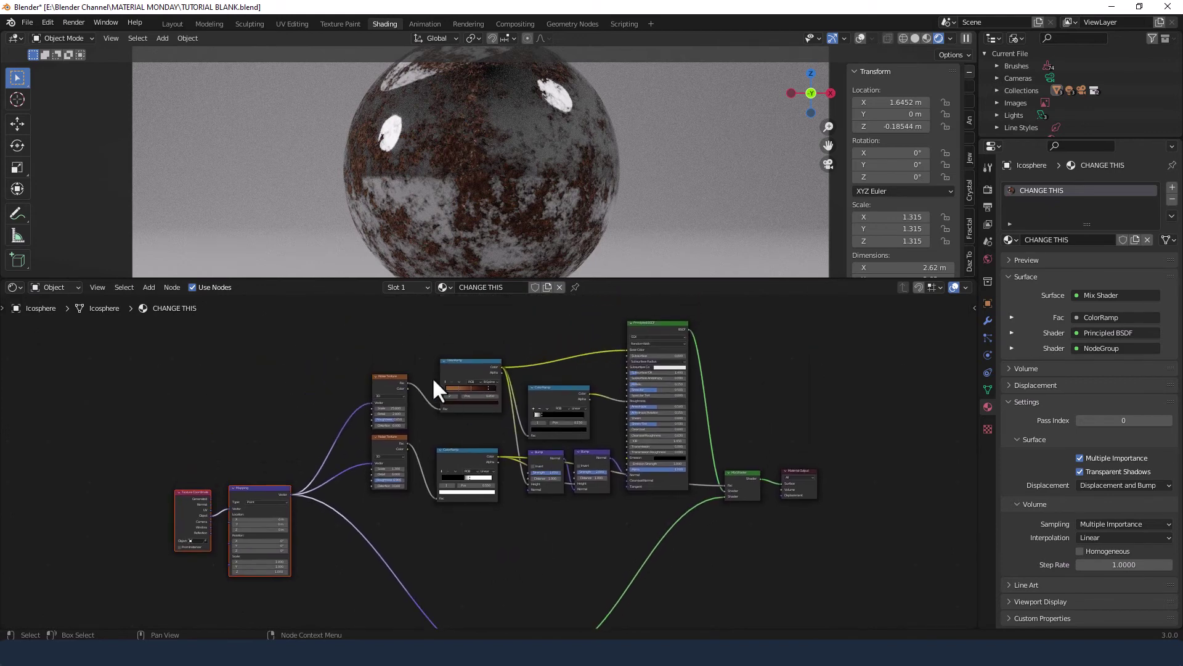
drag(367, 350, 648, 414)
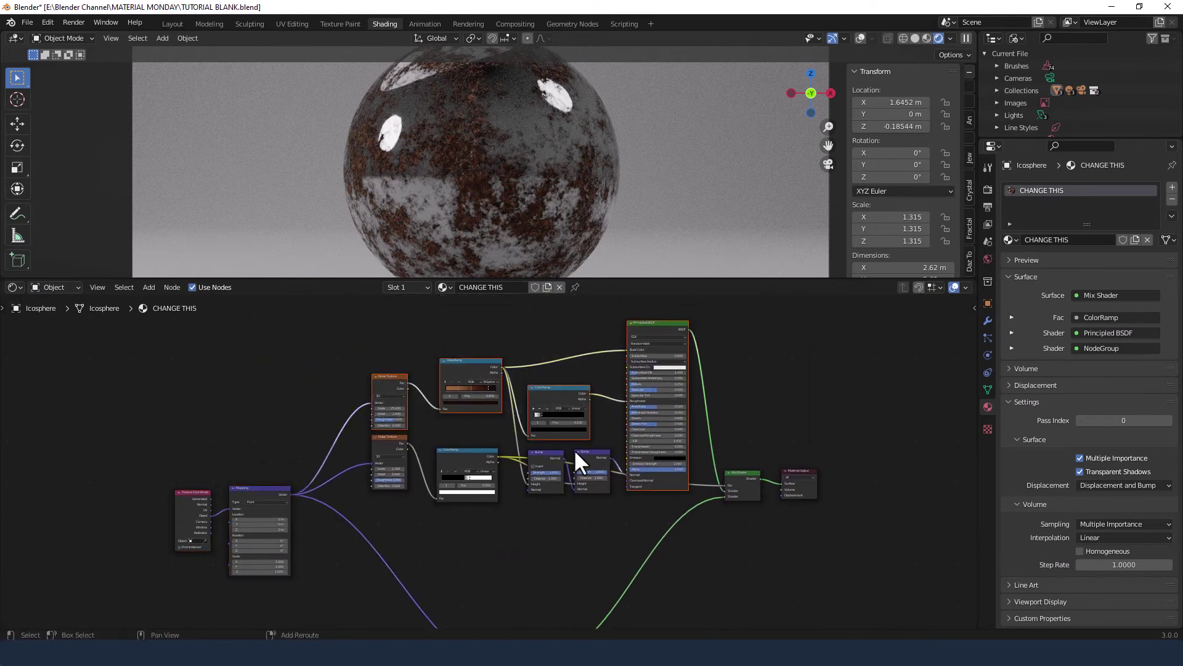
shift+click(545, 487)
shift+click(604, 482)
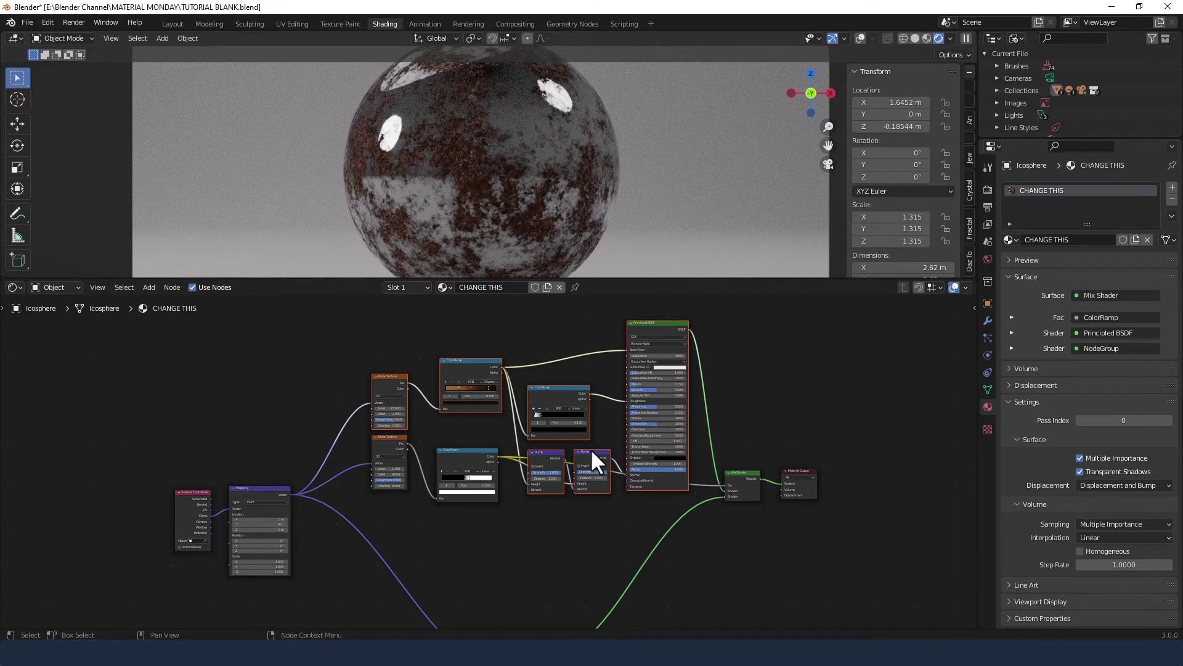
key(g)
click(588, 410)
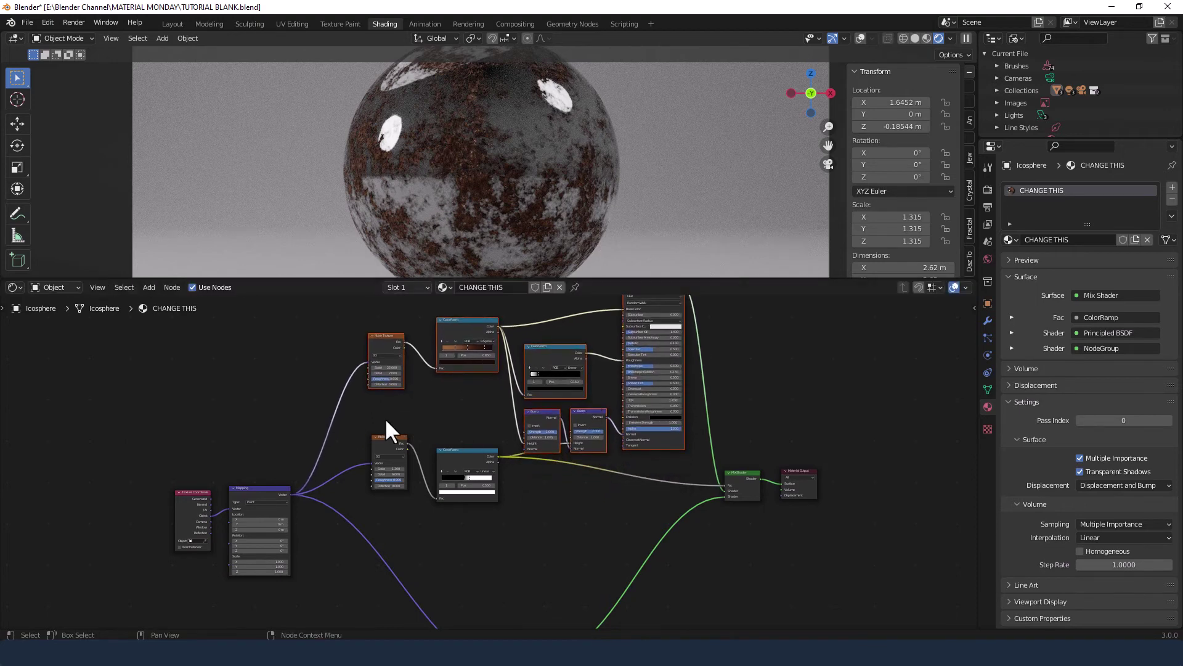
- Move the mask Noise Texture and ColorRamp down and to the right
drag(384, 419, 472, 450)
key(g)
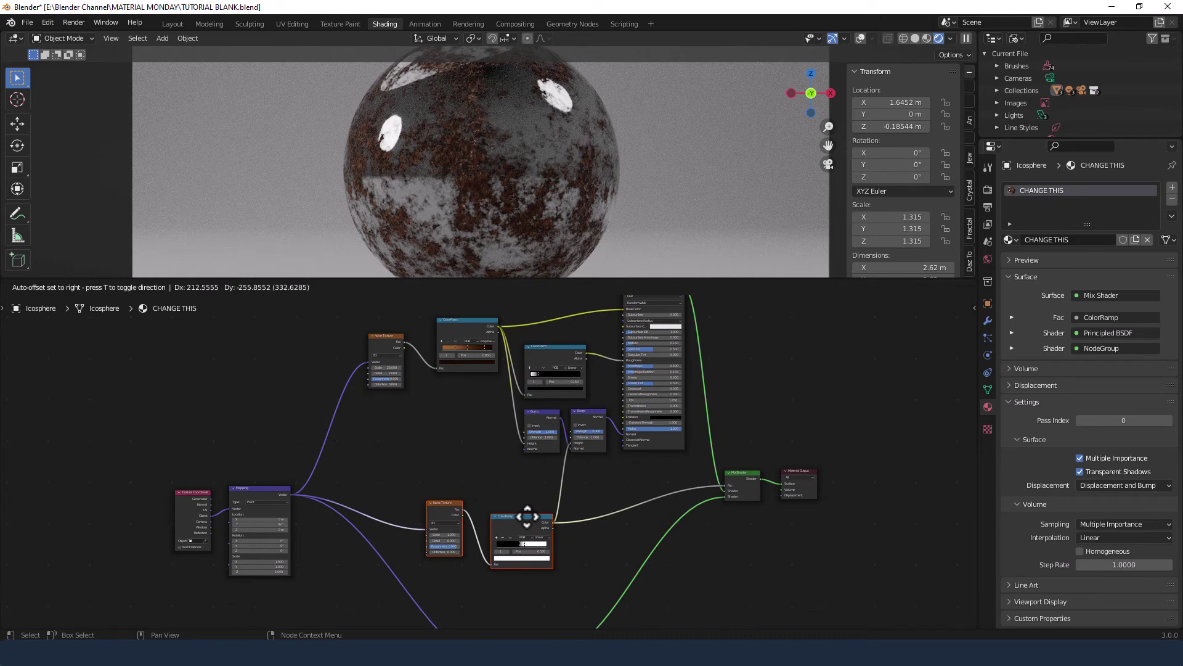
click(519, 510)
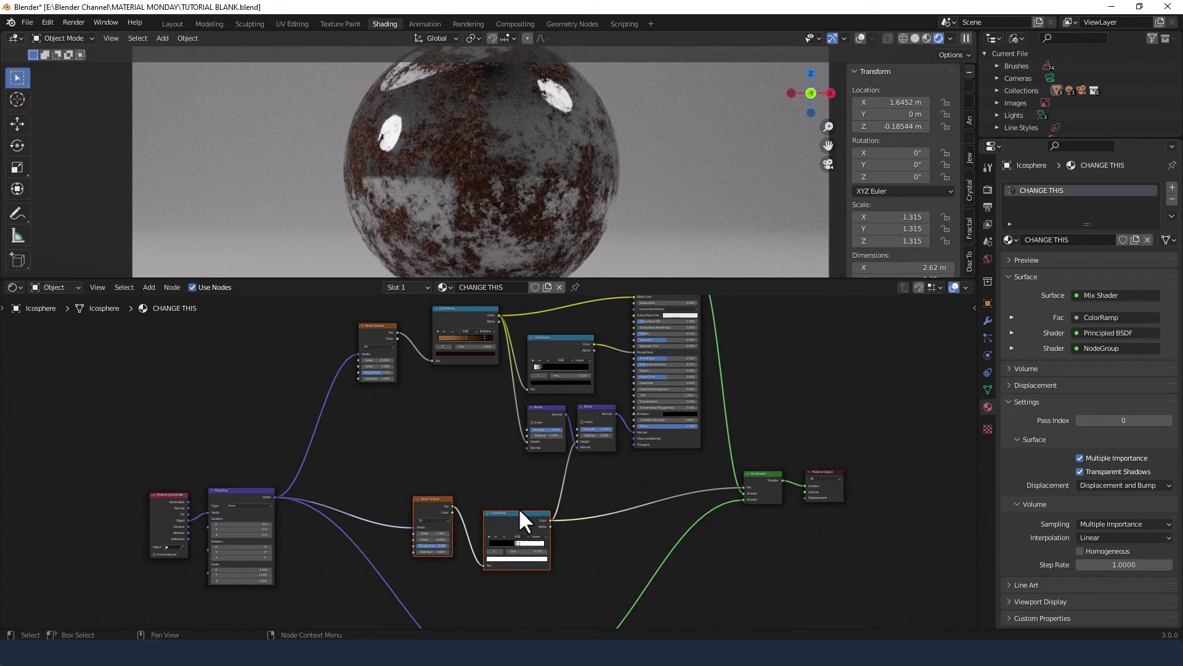
scroll(519, 508, down, 1)
scroll(519, 508, down, 1)
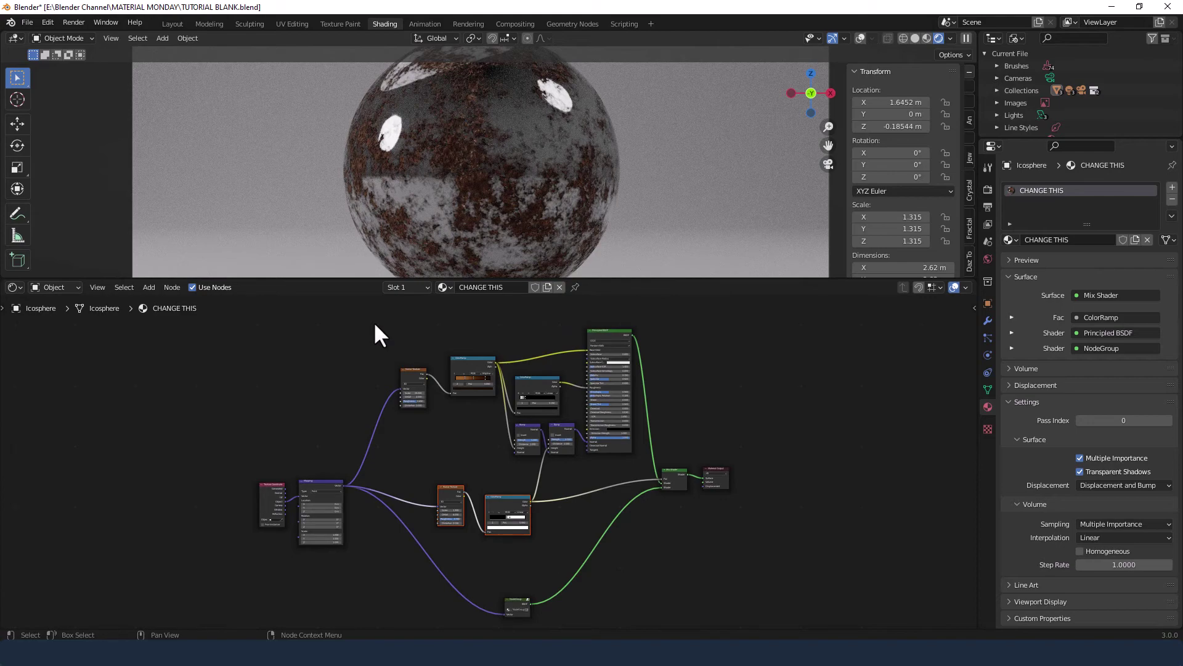
- Group the six-node Principled BSDF cluster into NodeGroup.001 with Ctrl+G
drag(375, 324, 620, 456)
key(ctrl+g)
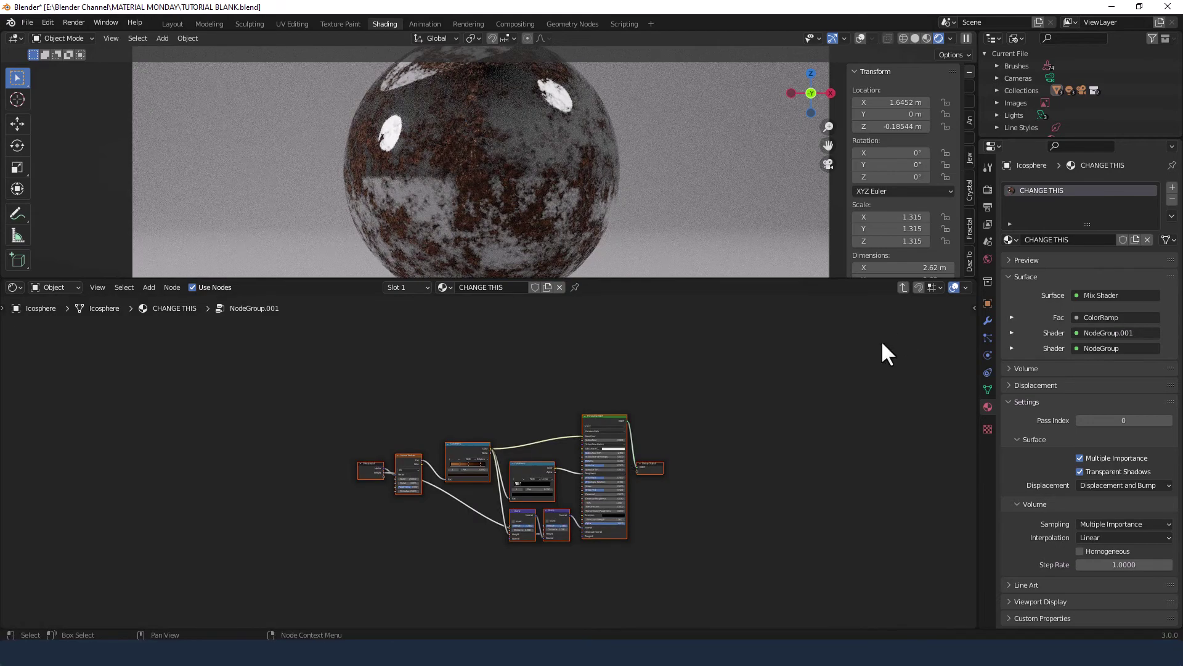
click(902, 287)
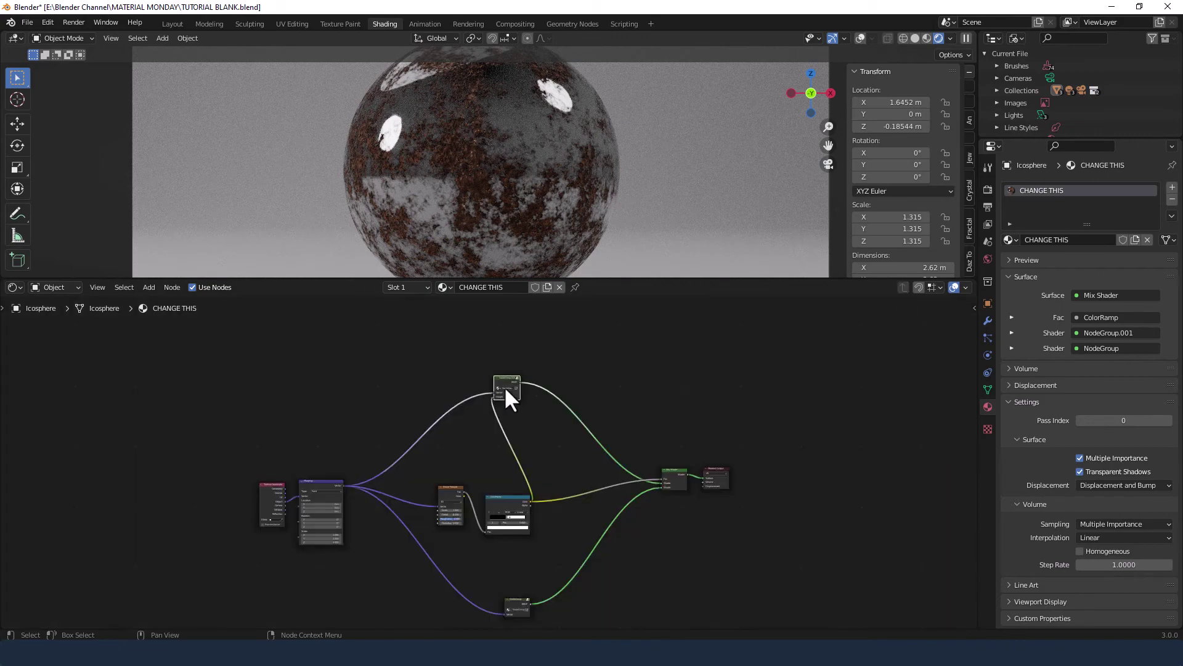
- Position NodeGroup.001 and the metal NodeGroup close to the Mix Shader
key(g)
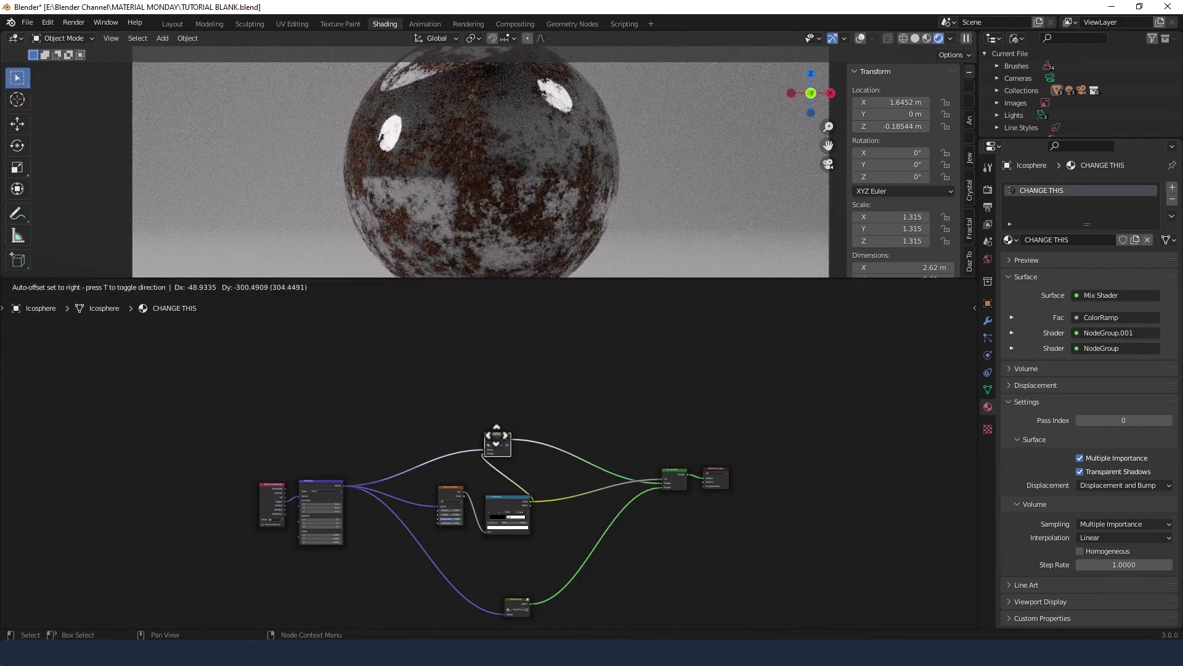
click(497, 436)
drag(518, 606, 541, 556)
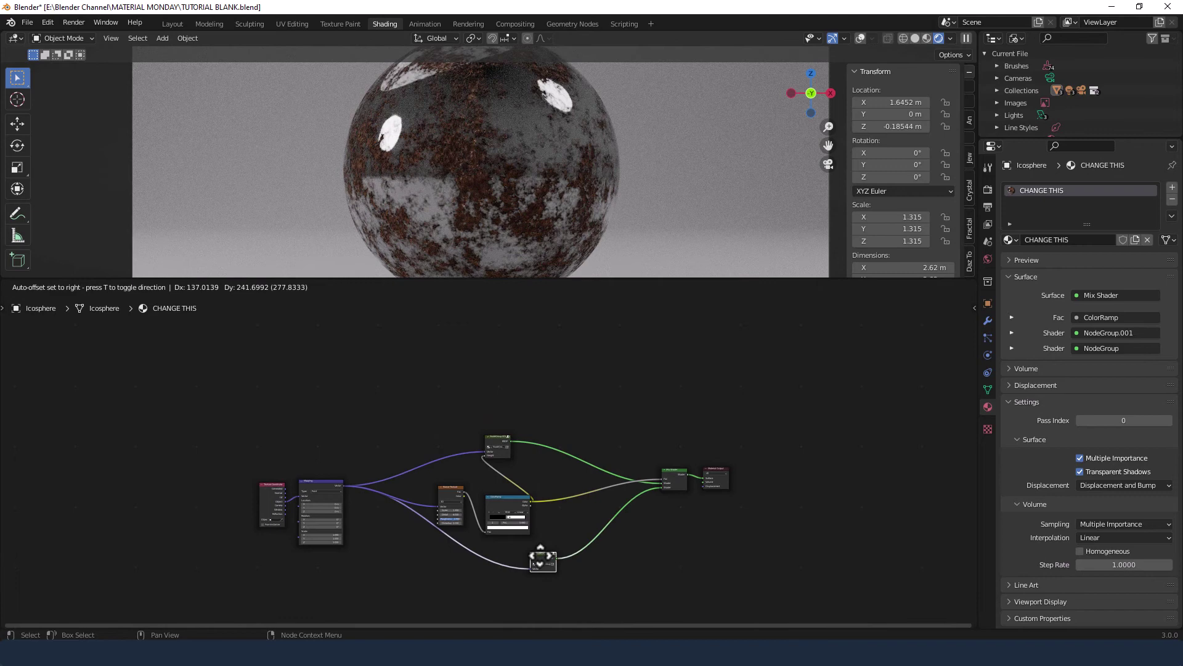
click(540, 557)
key(g)
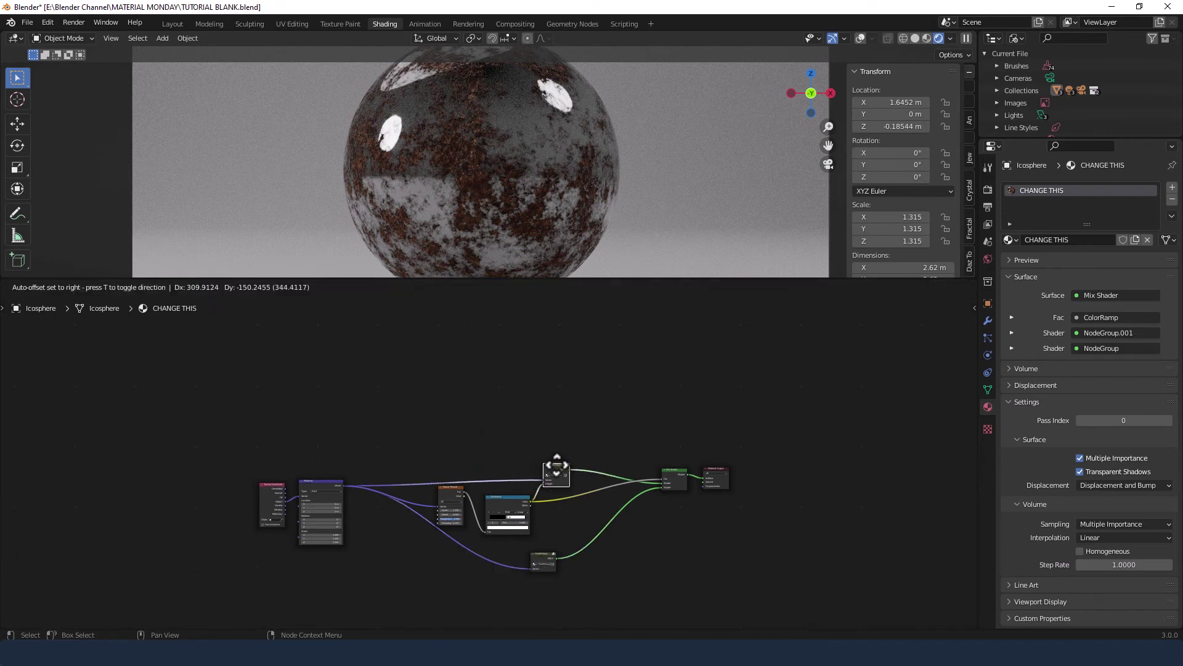
click(556, 468)
- Pull Texture Coordinate, Mapping, Mix Shader and Material Output into a compact layout
drag(263, 457, 319, 483)
key(g)
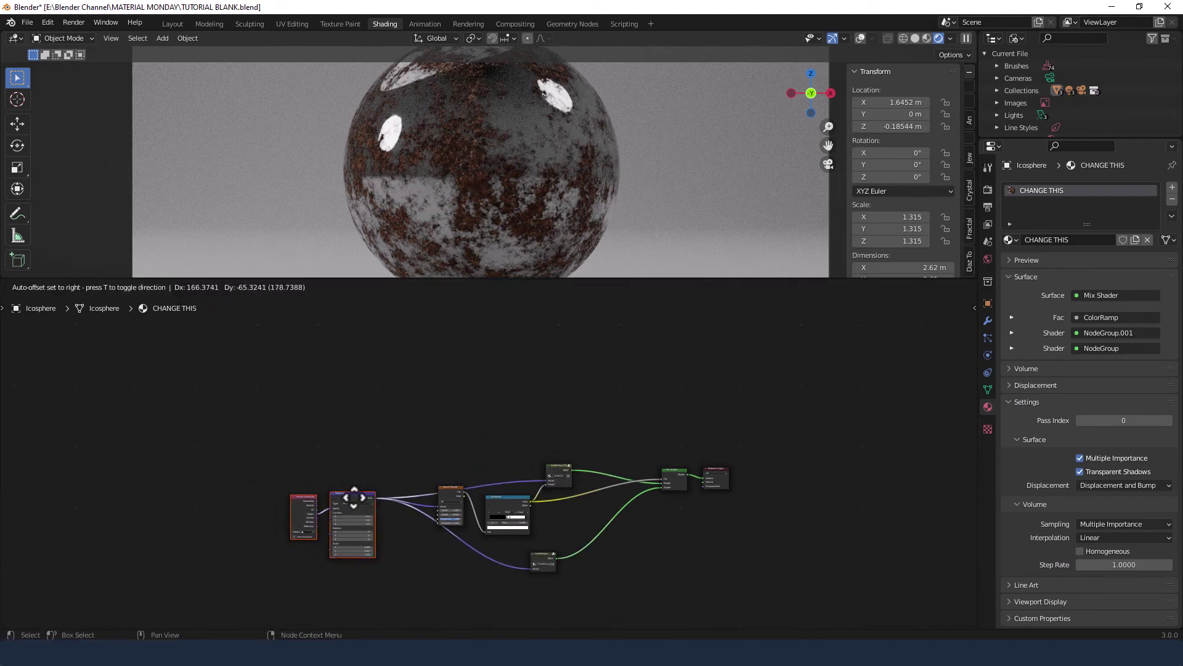
click(375, 479)
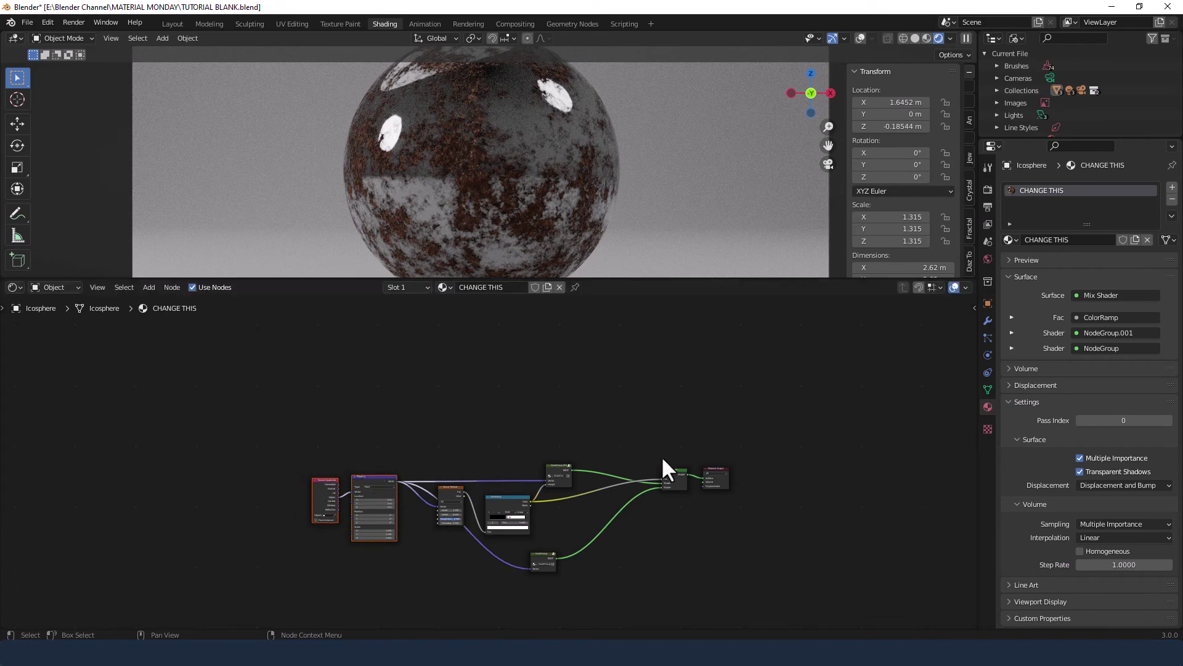
drag(660, 457, 730, 485)
key(g)
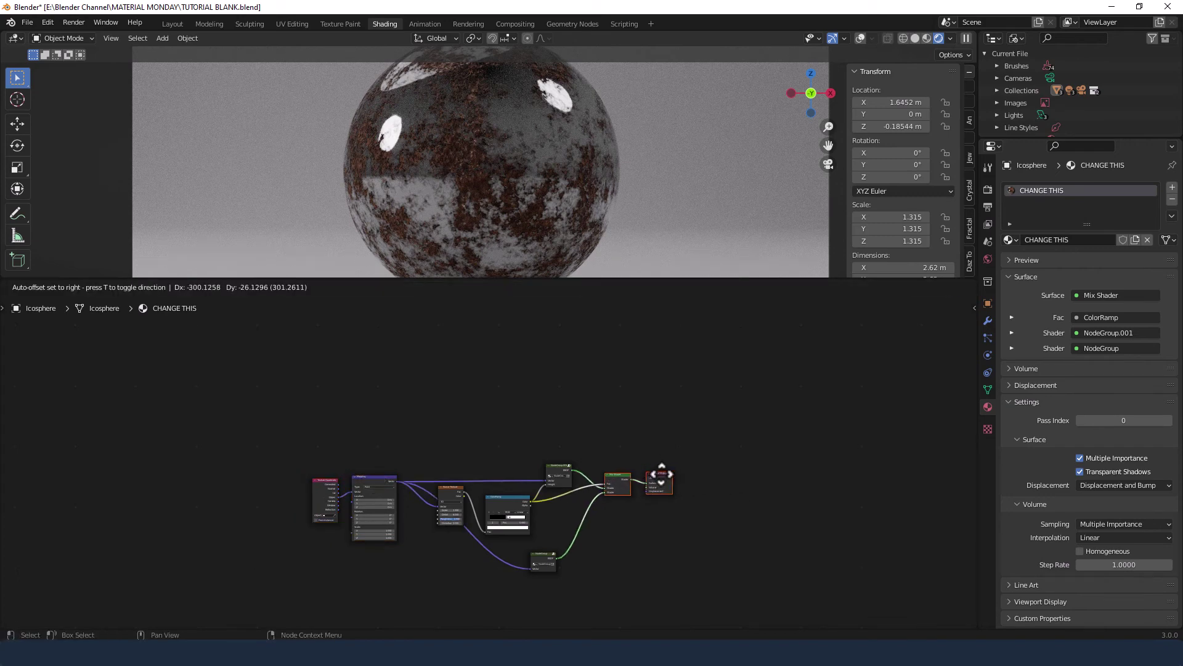
click(658, 475)
scroll(581, 528, up, 3)
middle_drag(571, 464, 563, 372)
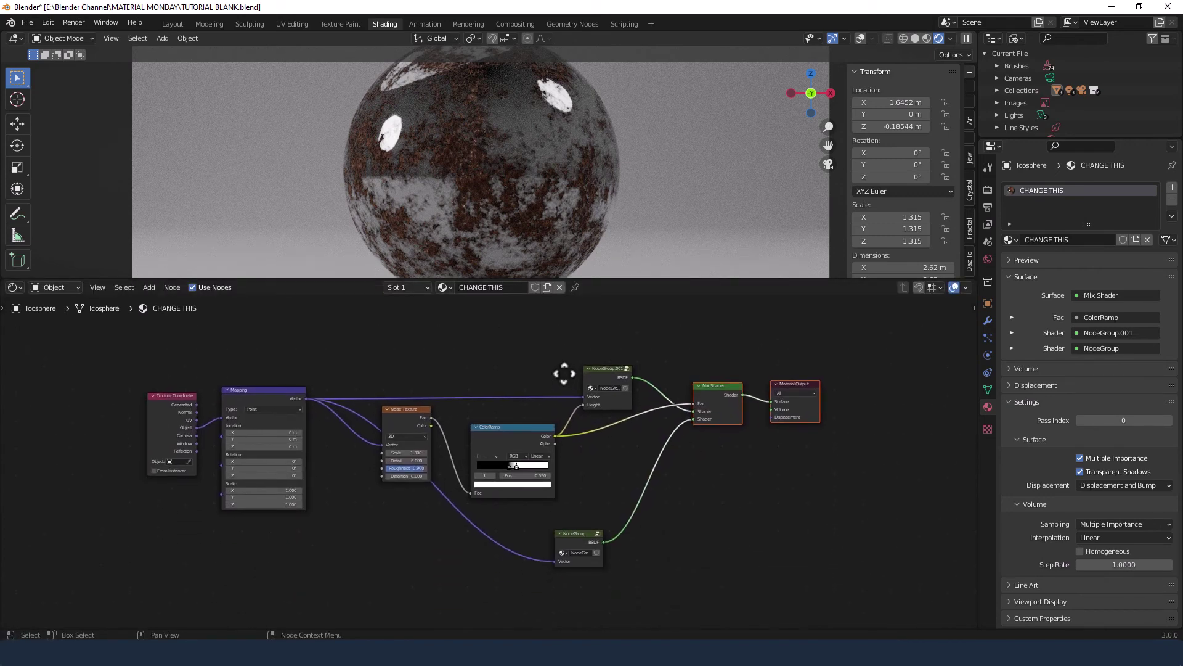
- Set mask noise Detail 7 and Scale 2, and move the ramp stops to about 0.436 and 0.577
scroll(567, 410, up, 2)
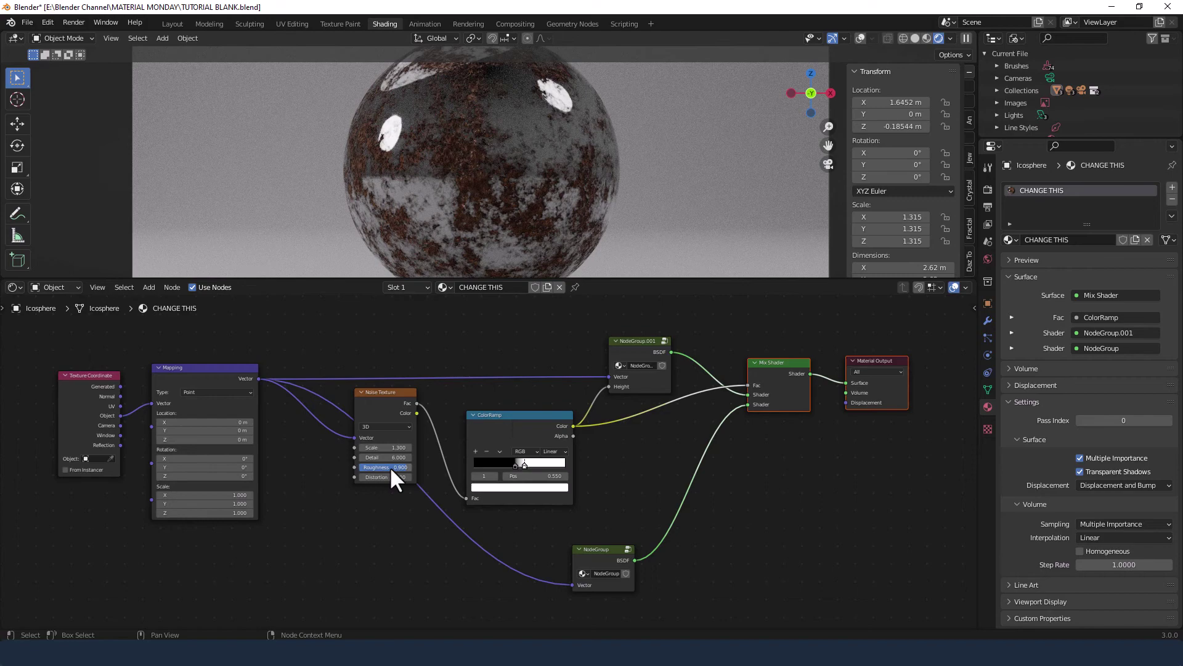
mouse_move(385, 457)
mouse_down()
mouse_move(443, 457)
mouse_move(382, 457)
mouse_up()
double_click(385, 447)
text(2)
key(Return)
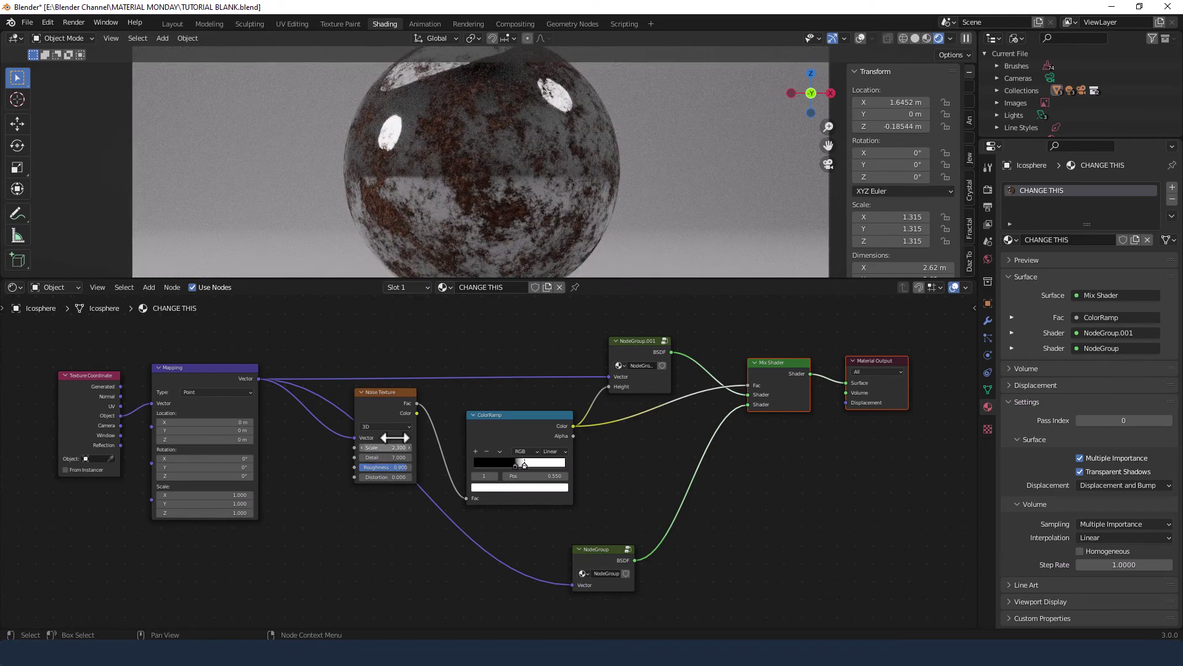
mouse_move(512, 462)
mouse_down()
mouse_move(489, 463)
mouse_move(553, 466)
mouse_move(530, 465)
mouse_up()
key(g)
click(527, 467)
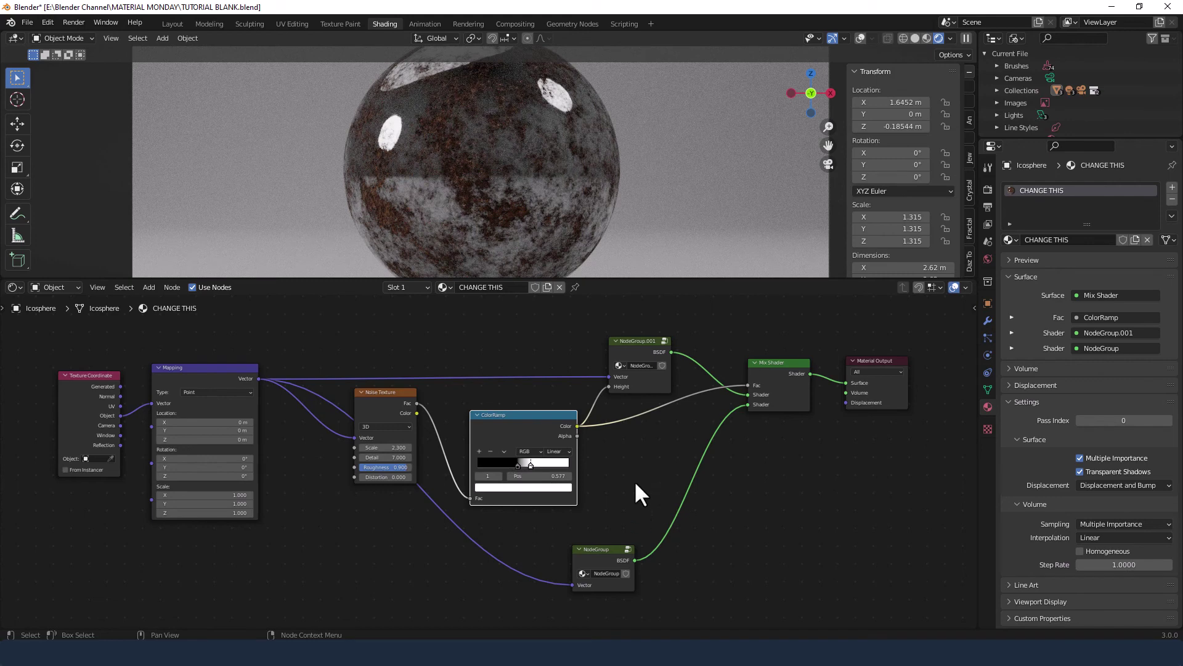
scroll(635, 480, up, 2)
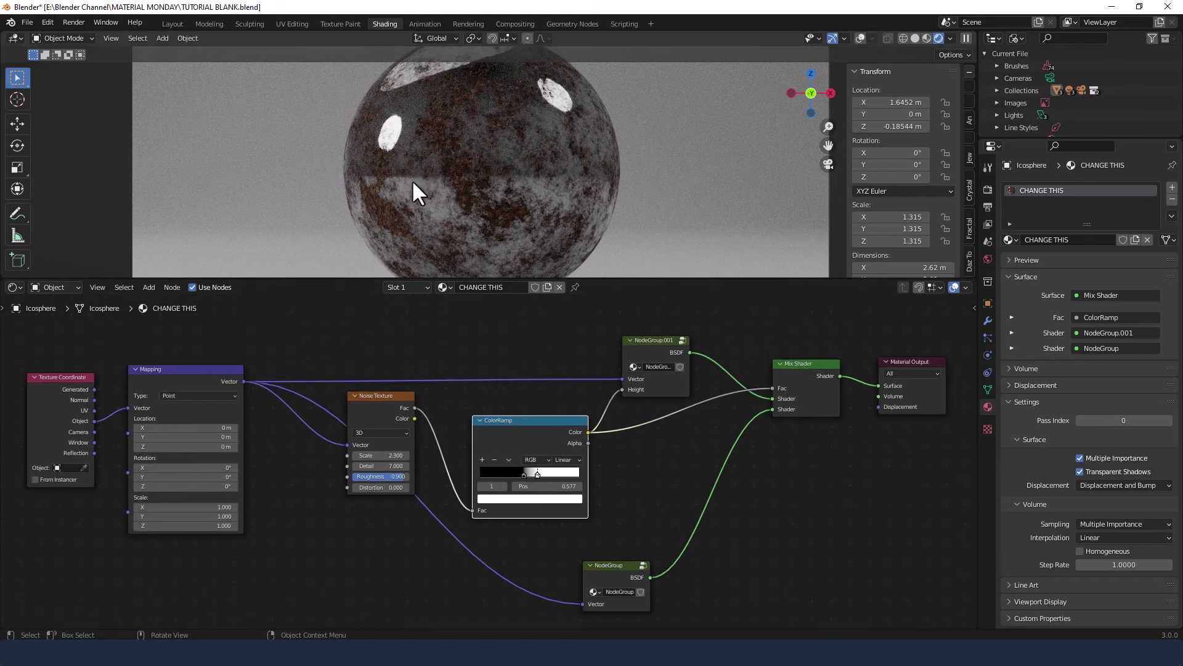
- Render a still image of the rusty metal sphere from the Render menu
click(73, 23)
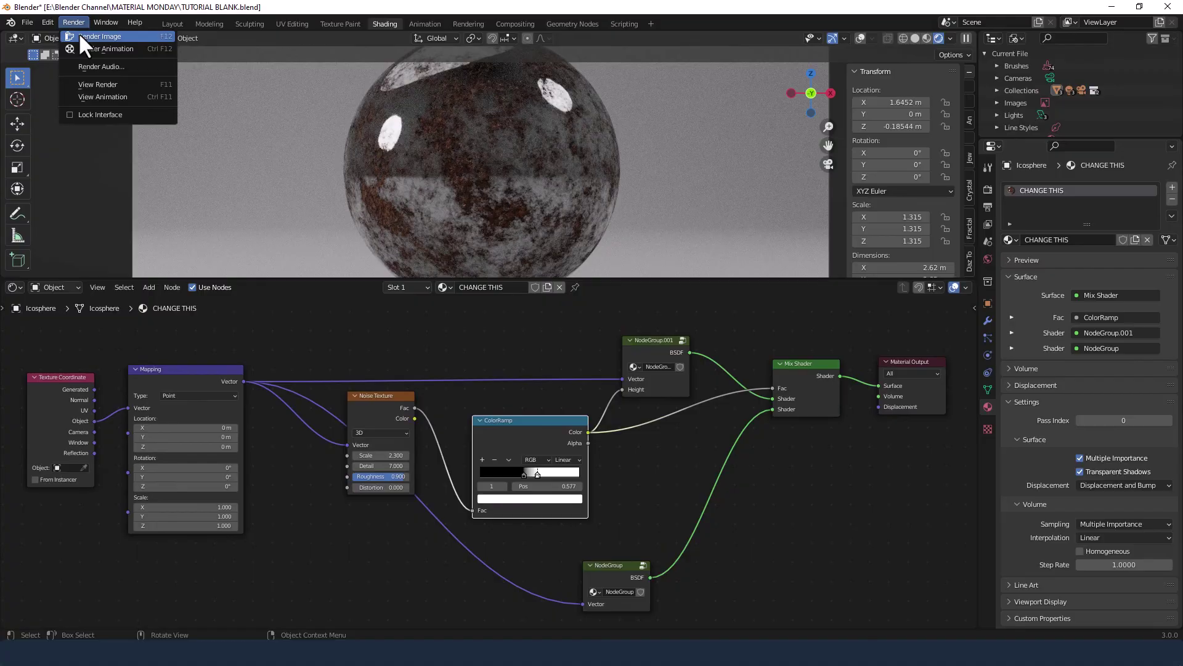
click(87, 37)
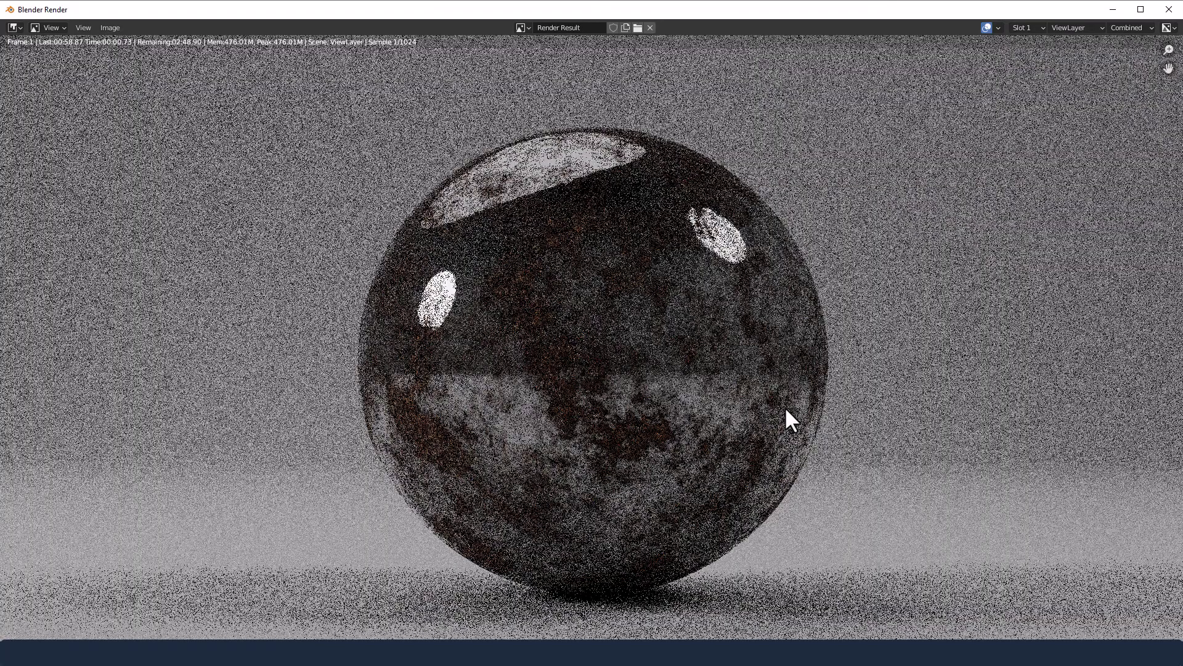